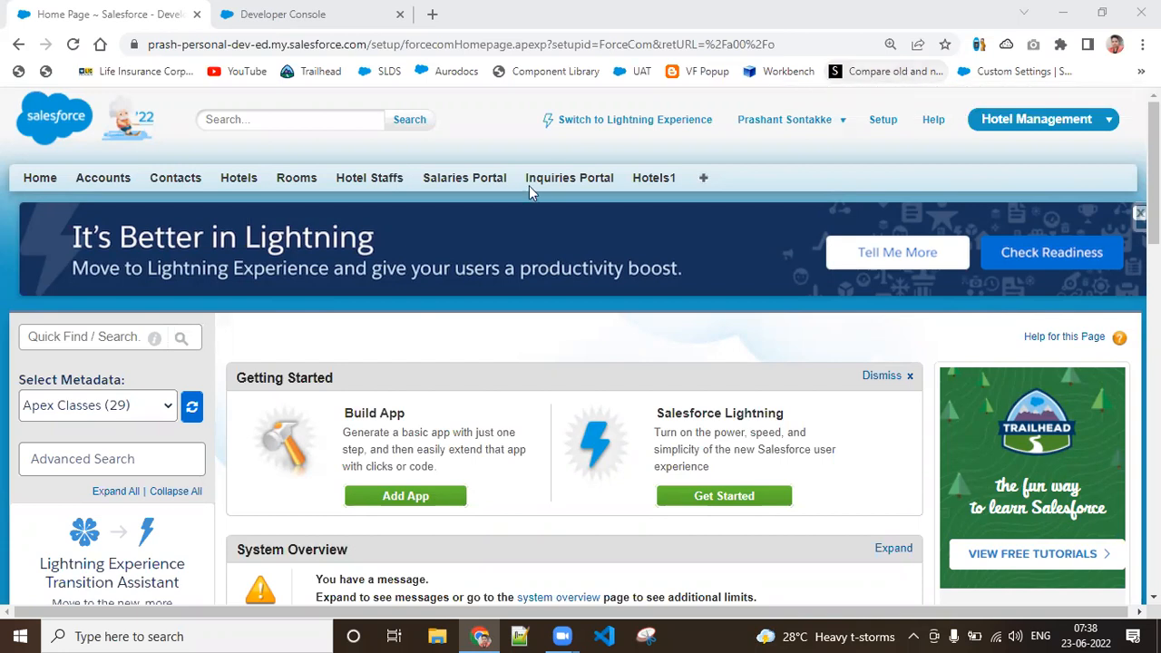
Search Setup for 'users' and open the Managers Profile user's record from the All Users list
{"action": "left_click", "coordinate": [64, 339]}
{"action": "type", "text": "users"}
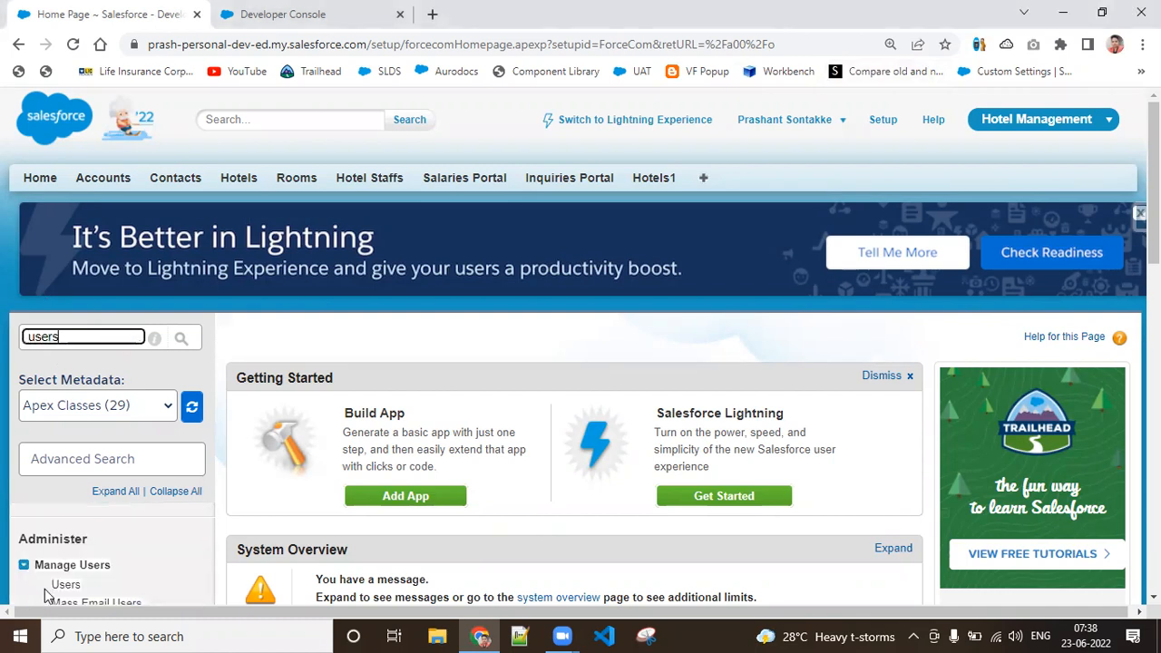
{"action": "left_click", "coordinate": [65, 585]}
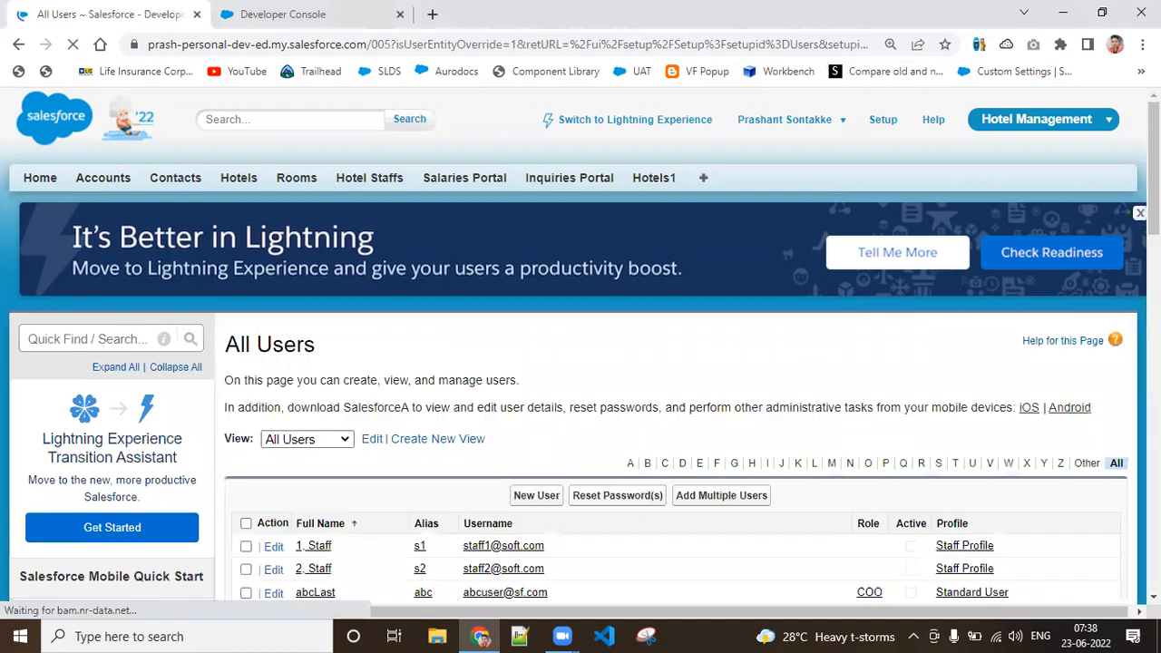
{"action": "scroll", "coordinate": [791, 400], "scroll_direction": "down", "scroll_amount": 3}
{"action": "scroll", "coordinate": [767, 262], "scroll_direction": "down", "scroll_amount": 2}
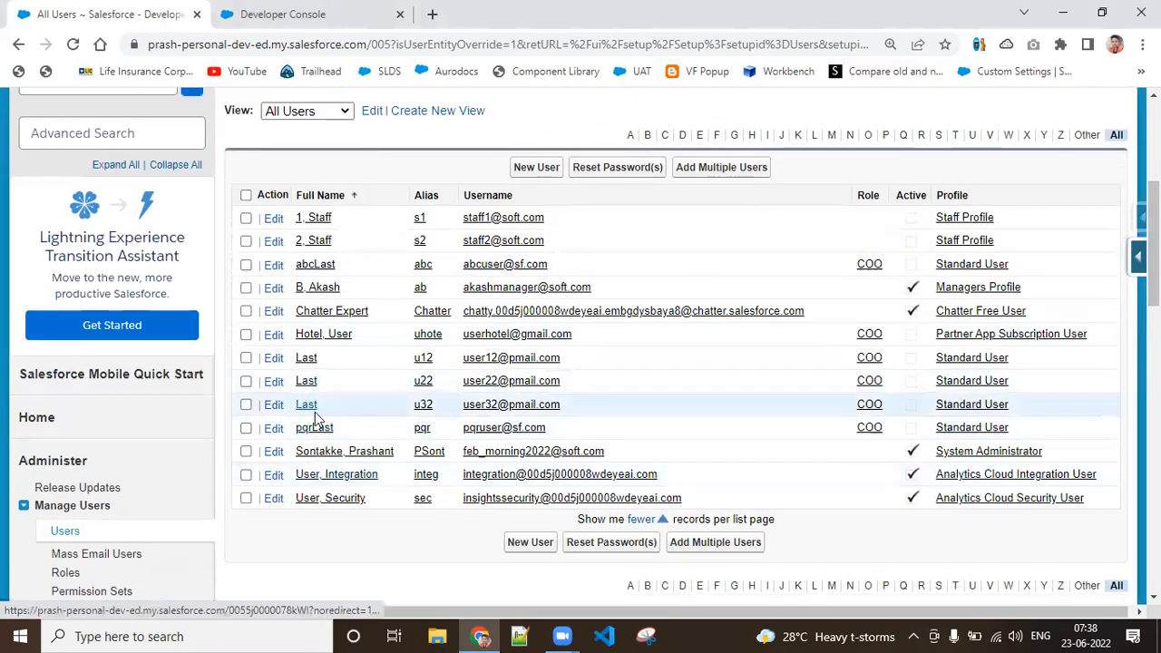
{"action": "left_click", "coordinate": [319, 290]}
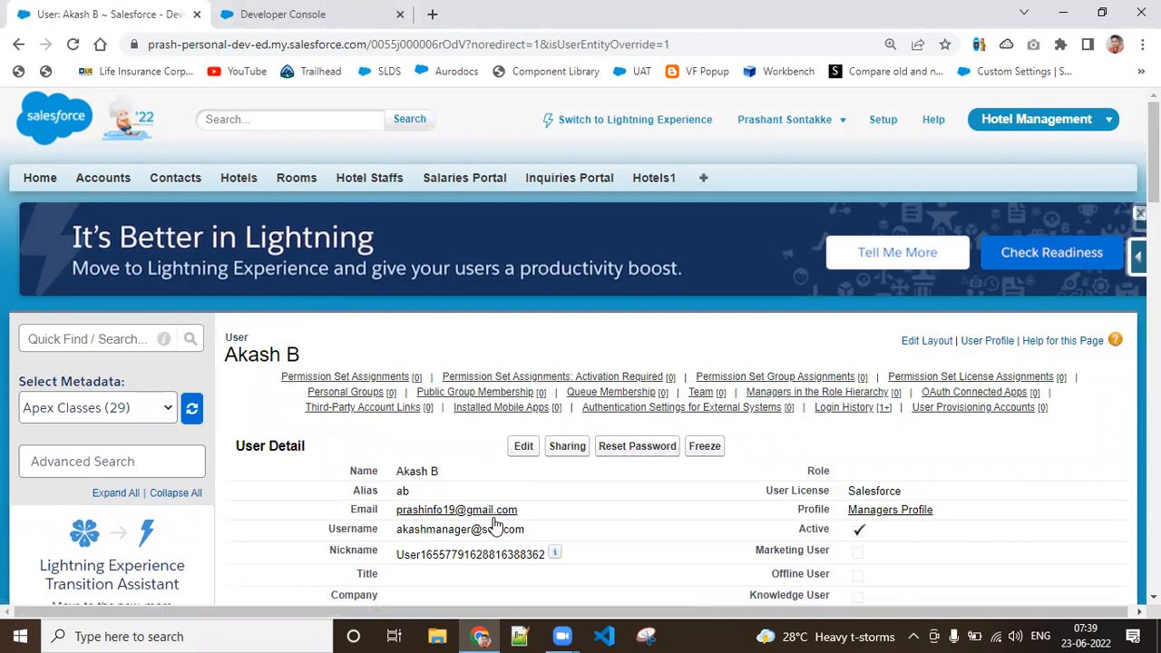
Reset the Managers Profile user's password and confirm it so a new one is emailed
{"action": "left_click_drag", "start_coordinate": [520, 510], "coordinate": [397, 513]}
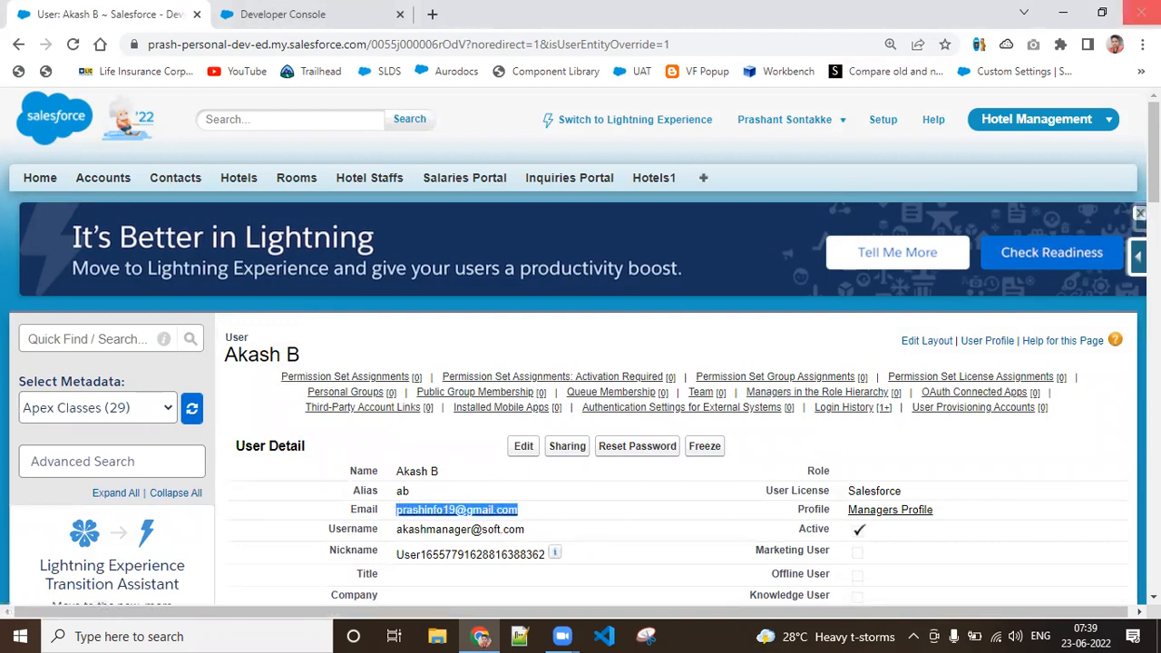
{"action": "left_click_drag", "start_coordinate": [1155, 149], "coordinate": [1155, 174]}
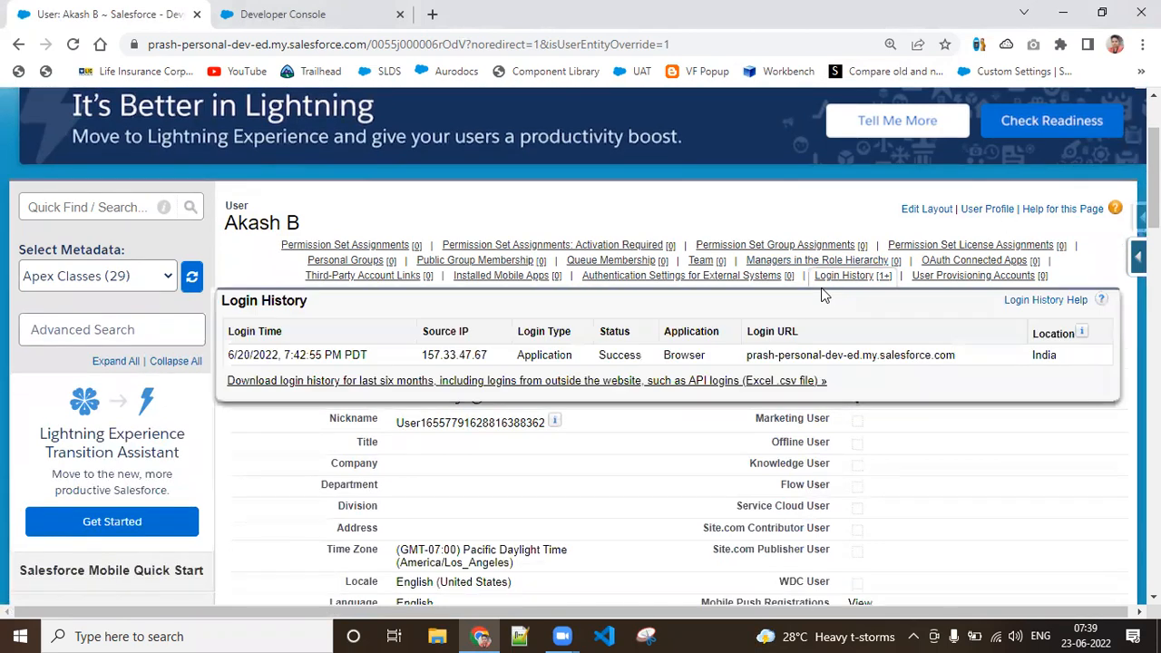
{"action": "left_click", "coordinate": [526, 179]}
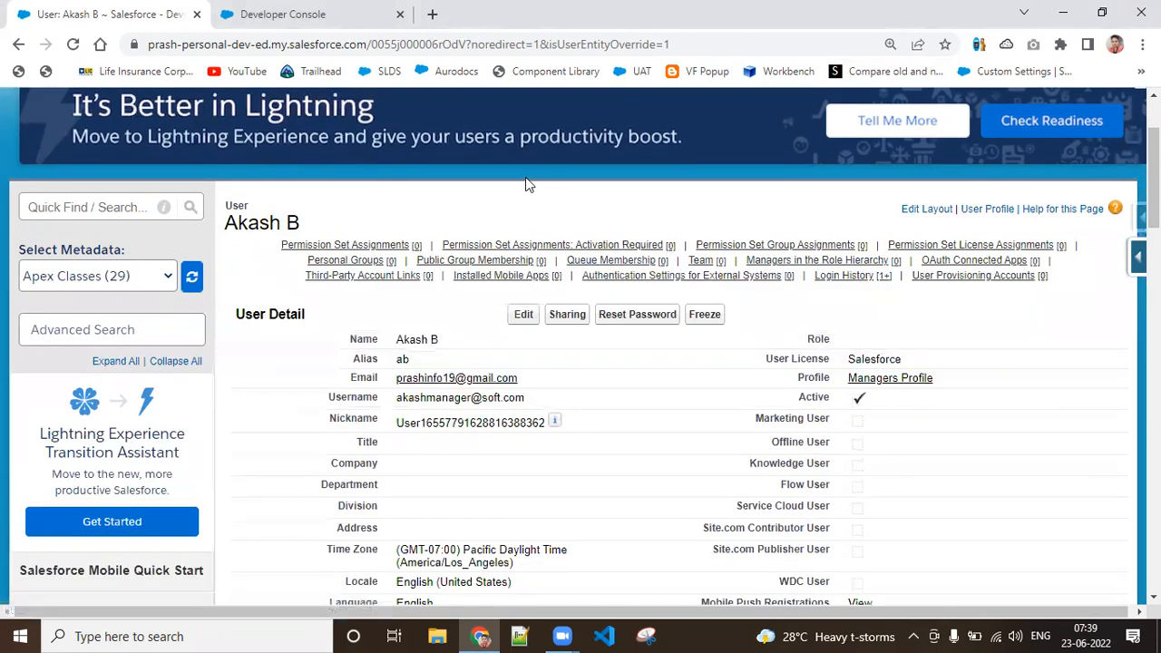
{"action": "left_click", "coordinate": [611, 329]}
{"action": "left_click", "coordinate": [668, 146]}
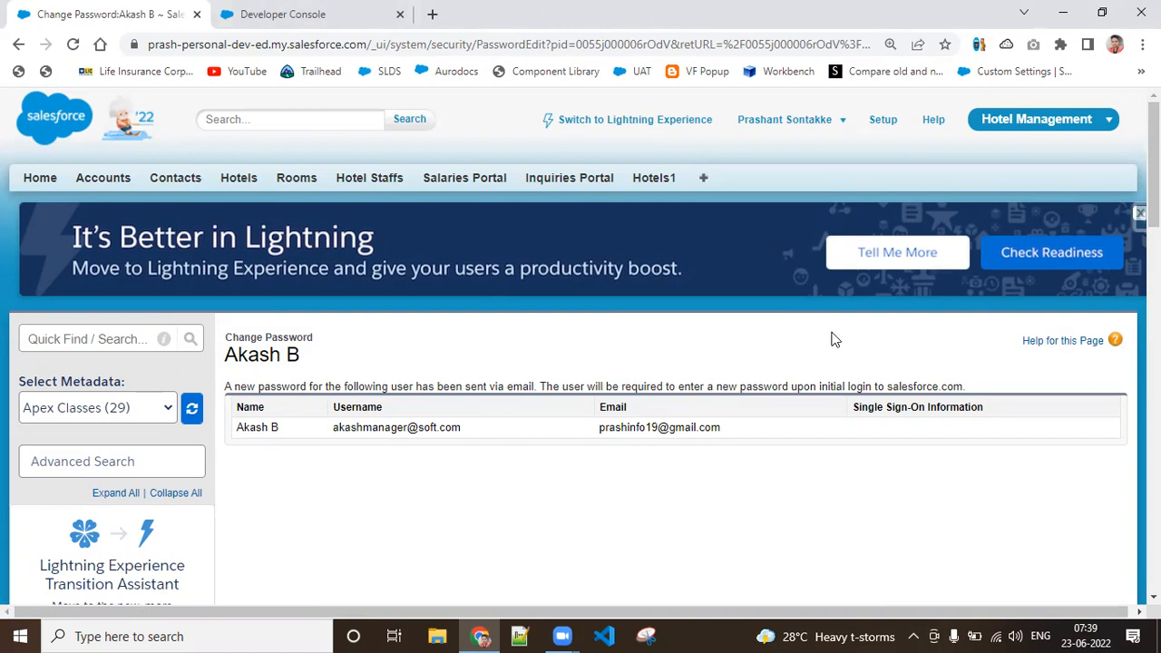
Open a ManagersWindow Chrome window and load login.salesforce.com
{"action": "left_click", "coordinate": [1115, 47]}
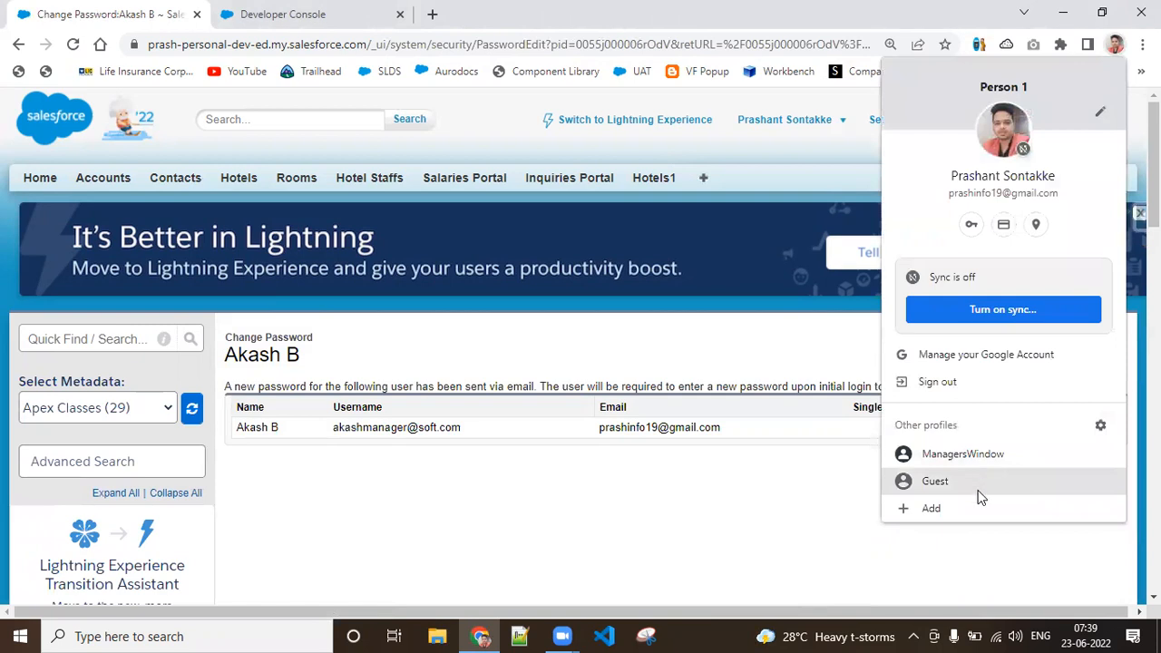
{"action": "left_click", "coordinate": [1116, 46]}
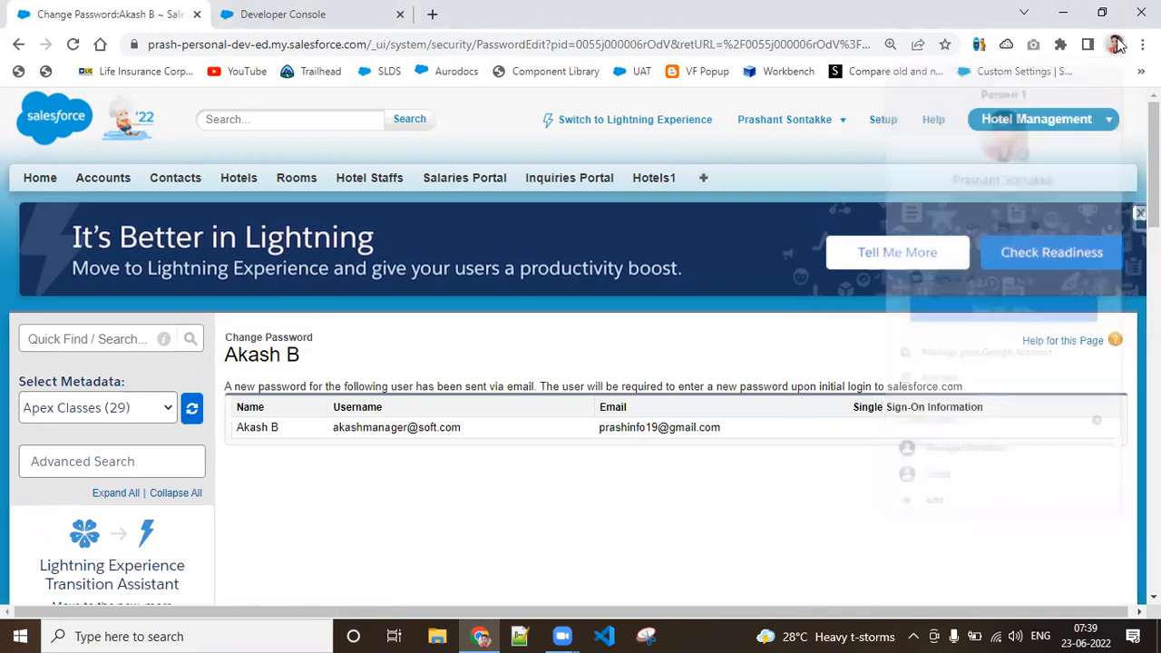
{"action": "left_click", "coordinate": [1117, 45]}
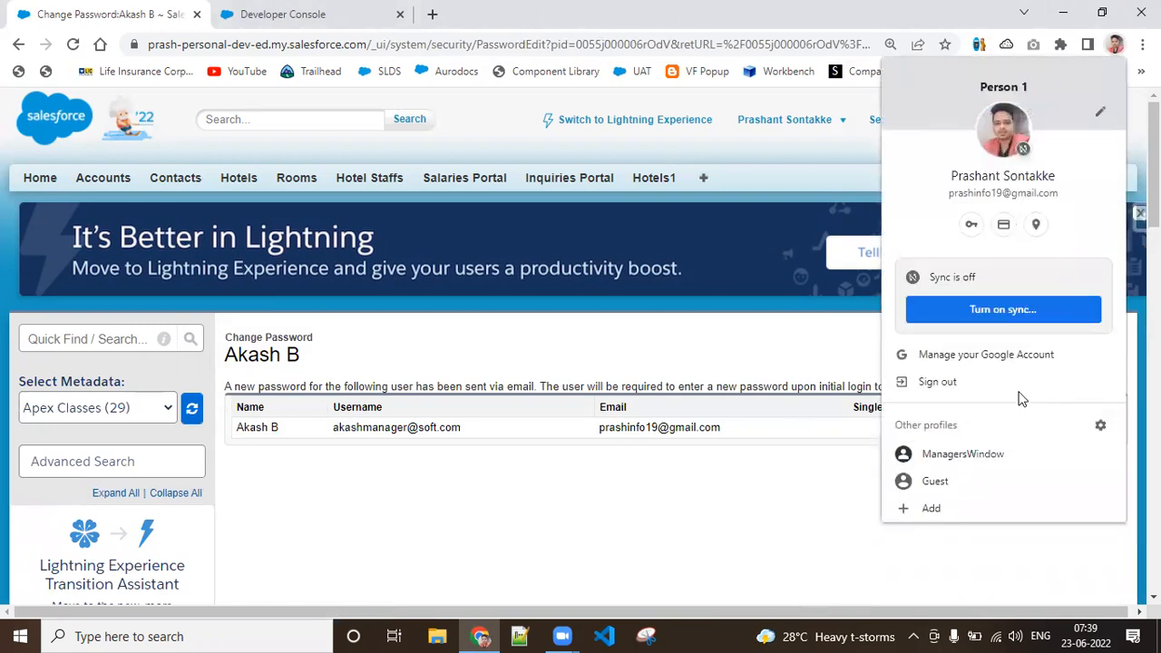
{"action": "left_click", "coordinate": [1010, 460]}
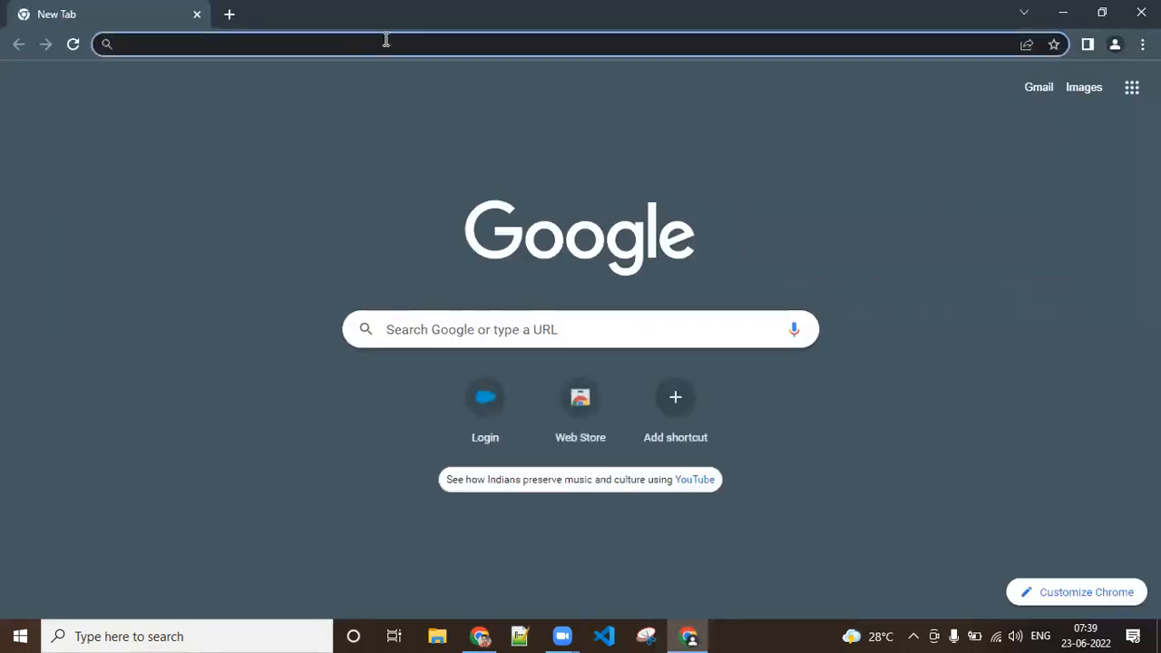
{"action": "type", "text": "lo"}
{"action": "key", "text": "Return"}
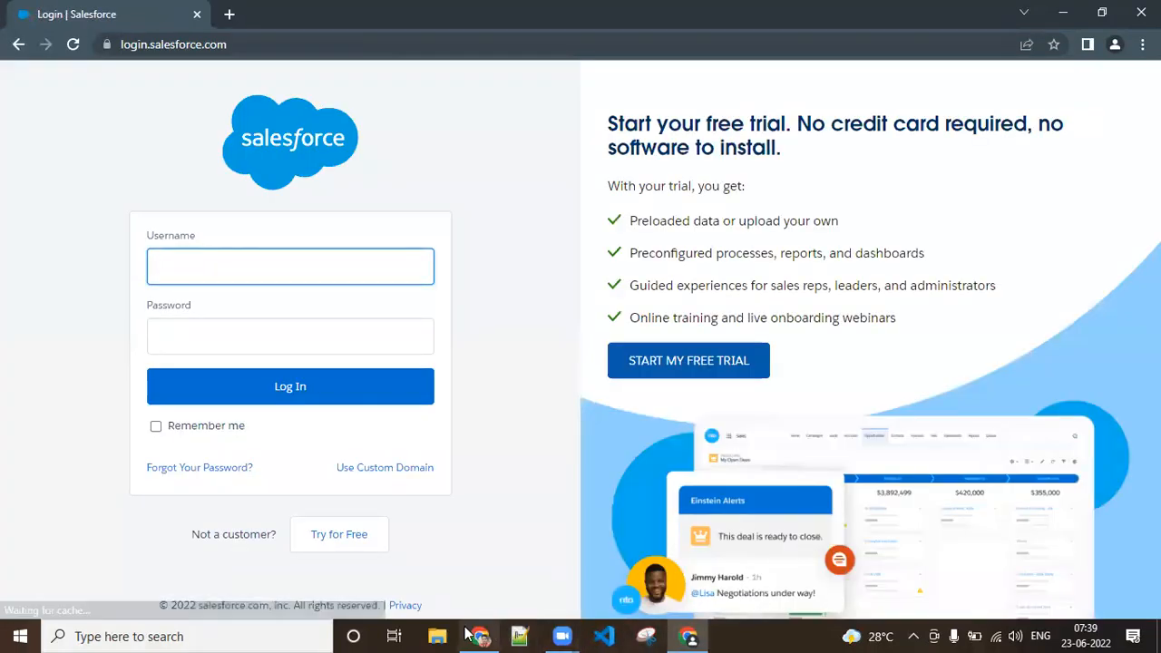
Copy the manager's username from the setup window into the login page's Username field
{"action": "mouse_move", "coordinate": [478, 635]}
{"action": "left_click", "coordinate": [457, 507]}
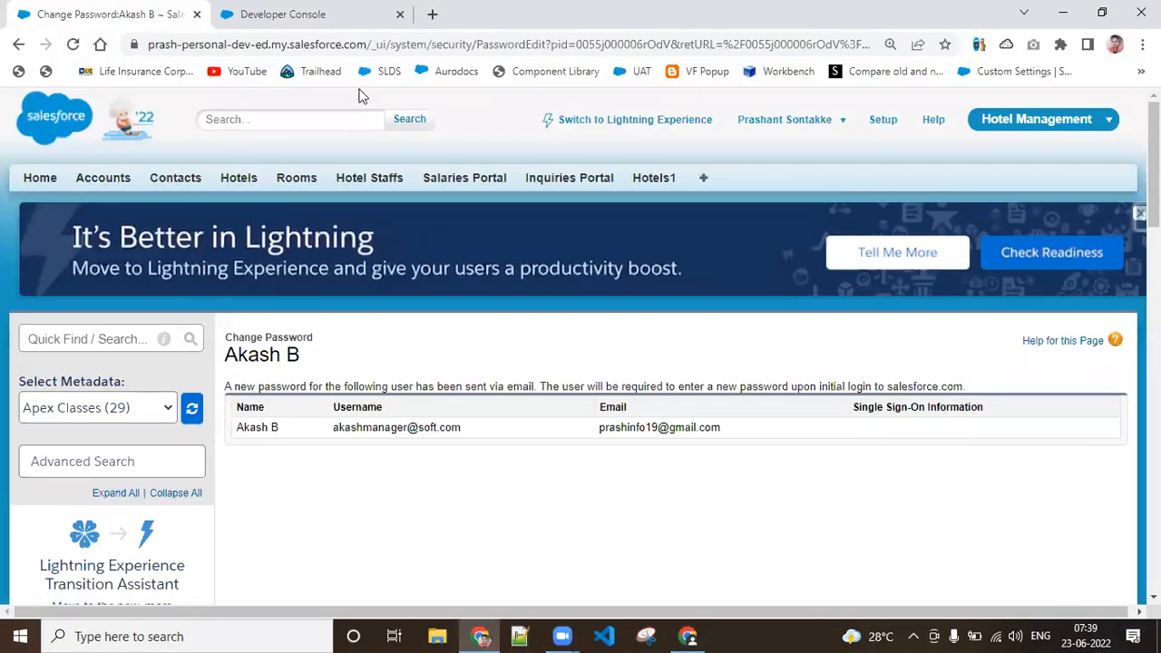
{"action": "left_click_drag", "start_coordinate": [462, 426], "coordinate": [335, 426]}
{"action": "key", "text": "ctrl+c"}
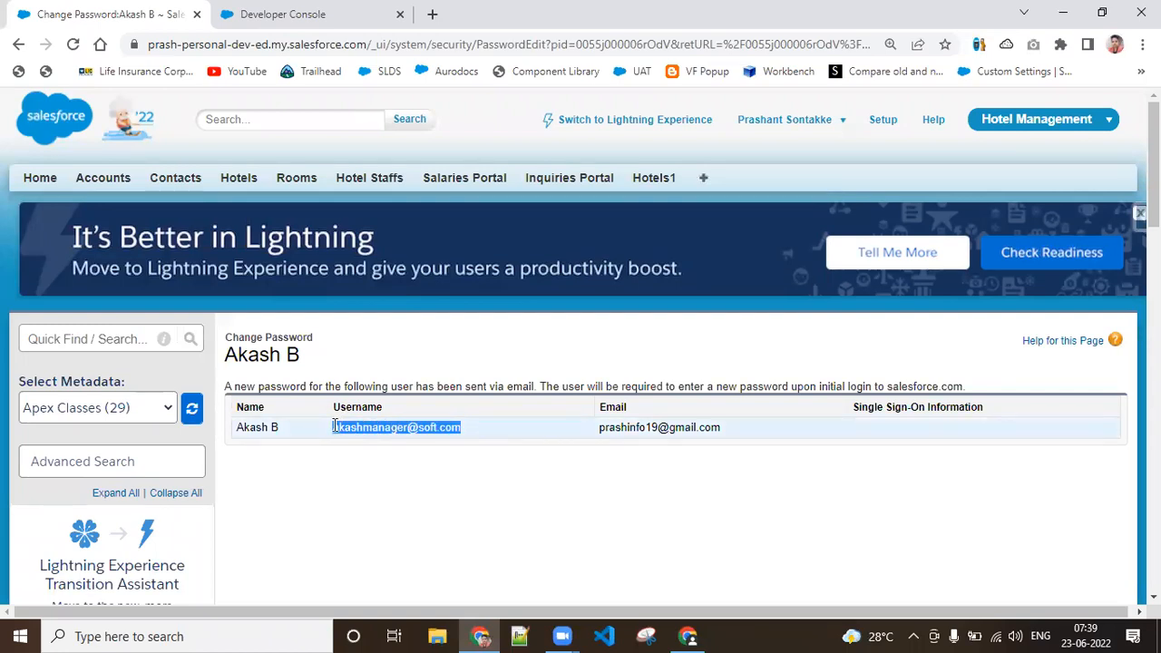
{"action": "left_click", "coordinate": [688, 636]}
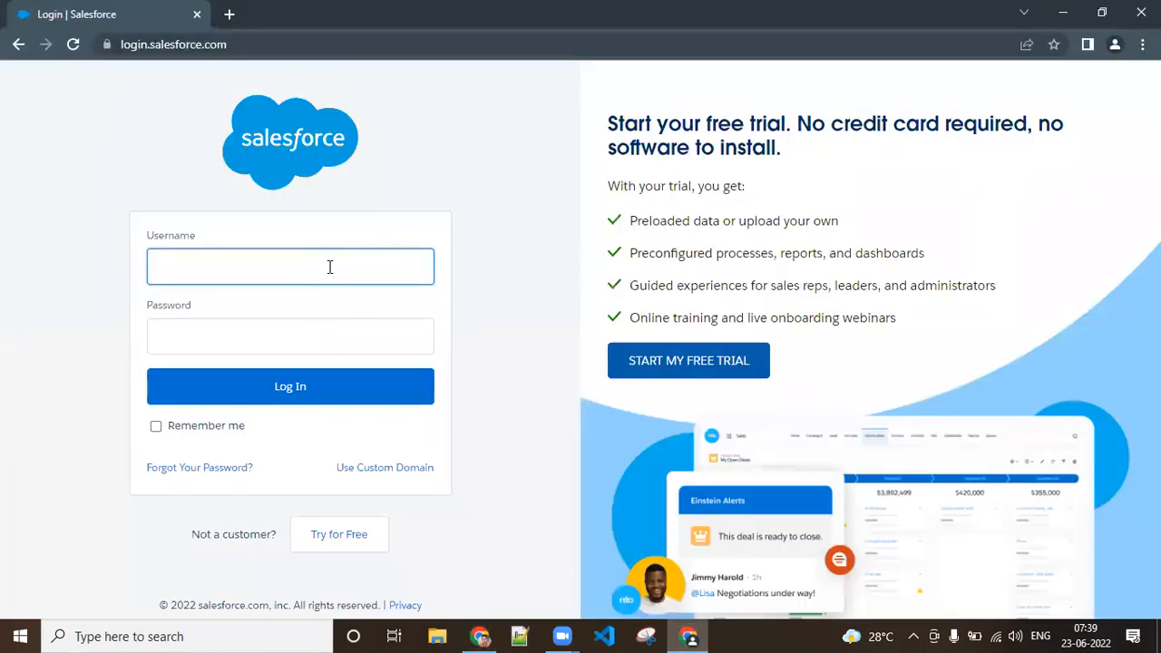
{"action": "key", "text": "ctrl+v"}
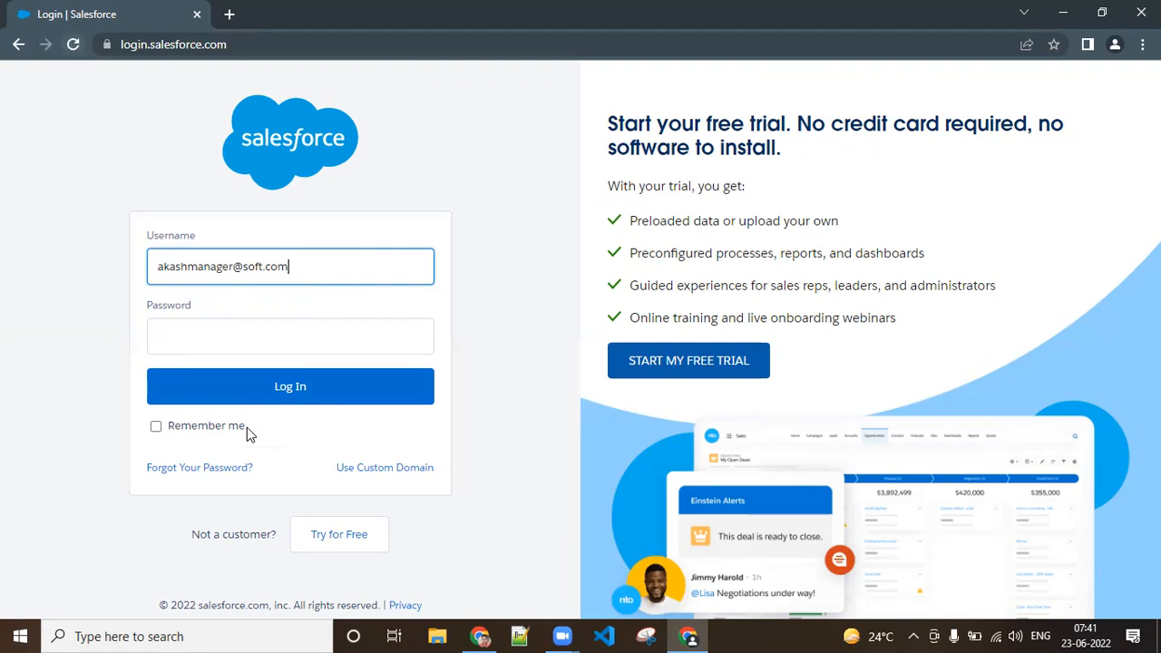
Log in as the manager with the pasted username and password, ticking Remember me
{"action": "left_click", "coordinate": [70, 47]}
{"action": "left_click", "coordinate": [210, 340]}
{"action": "left_click", "coordinate": [241, 277]}
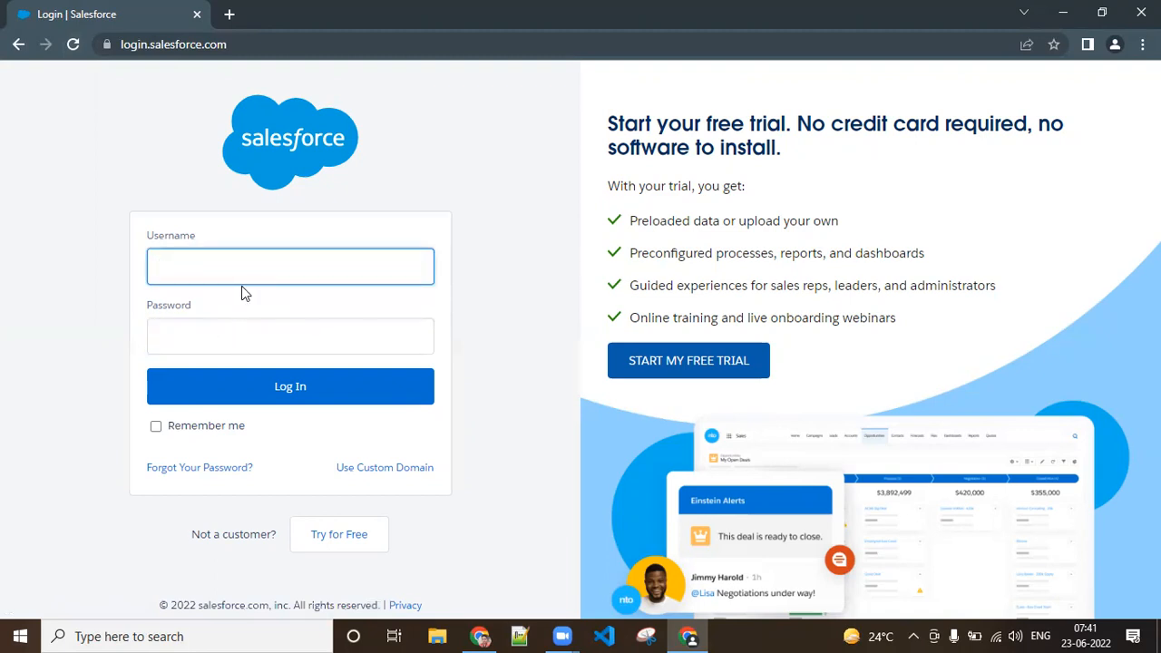
{"action": "key", "text": "ctrl+v"}
{"action": "left_click", "coordinate": [272, 342]}
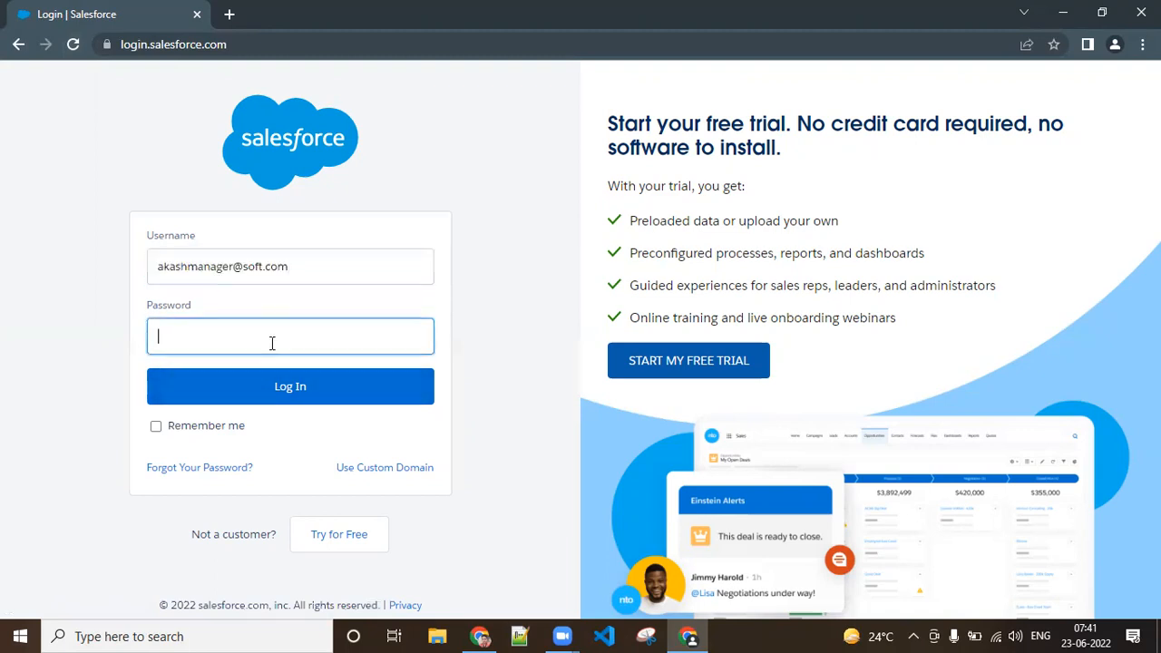
{"action": "type", "text": "a***"}
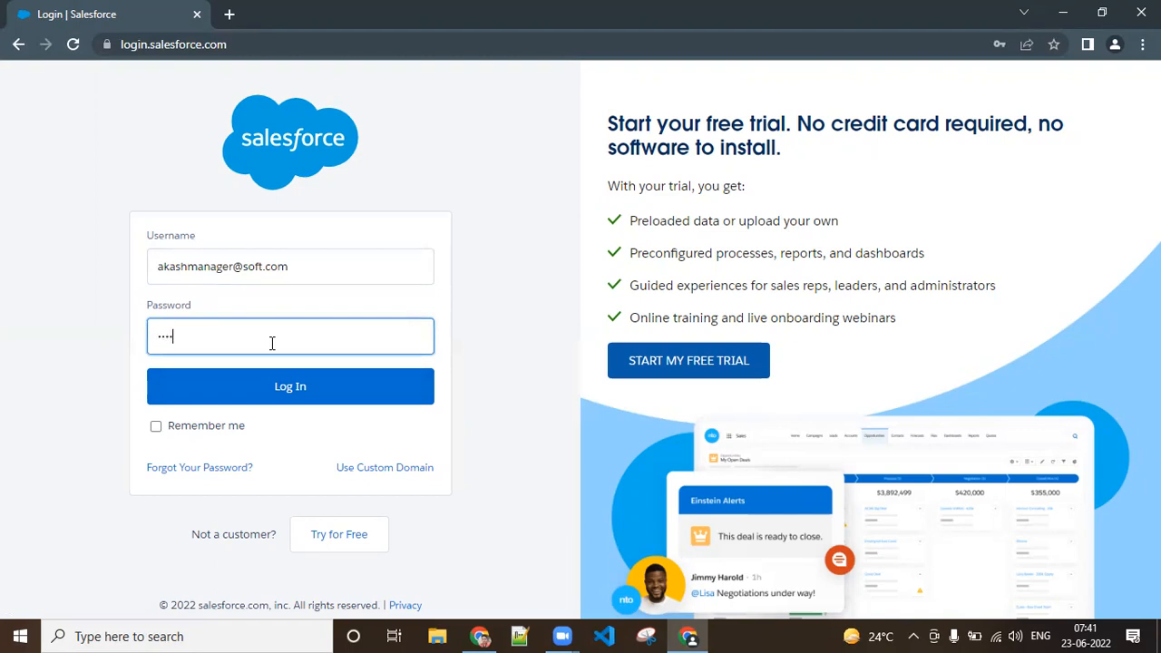
{"action": "type", "text": "*****"}
{"action": "left_click", "coordinate": [156, 427]}
{"action": "left_click", "coordinate": [233, 402]}
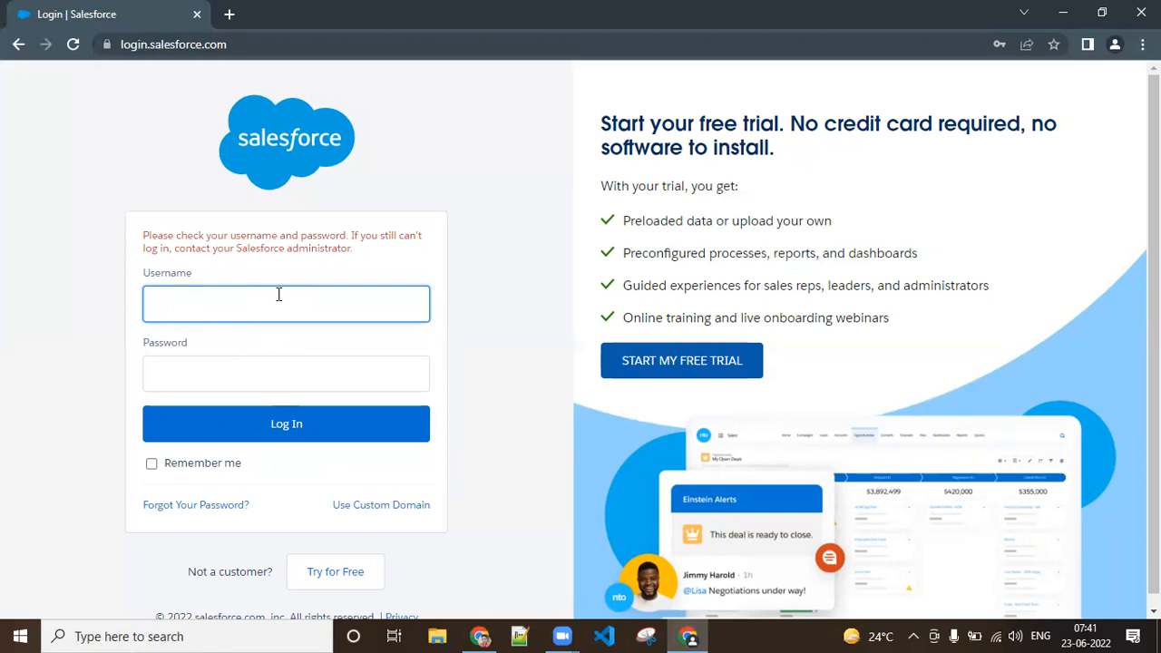
Retry the manager login with the username pasted again and the password re-entered
{"action": "key", "text": "ctrl+v"}
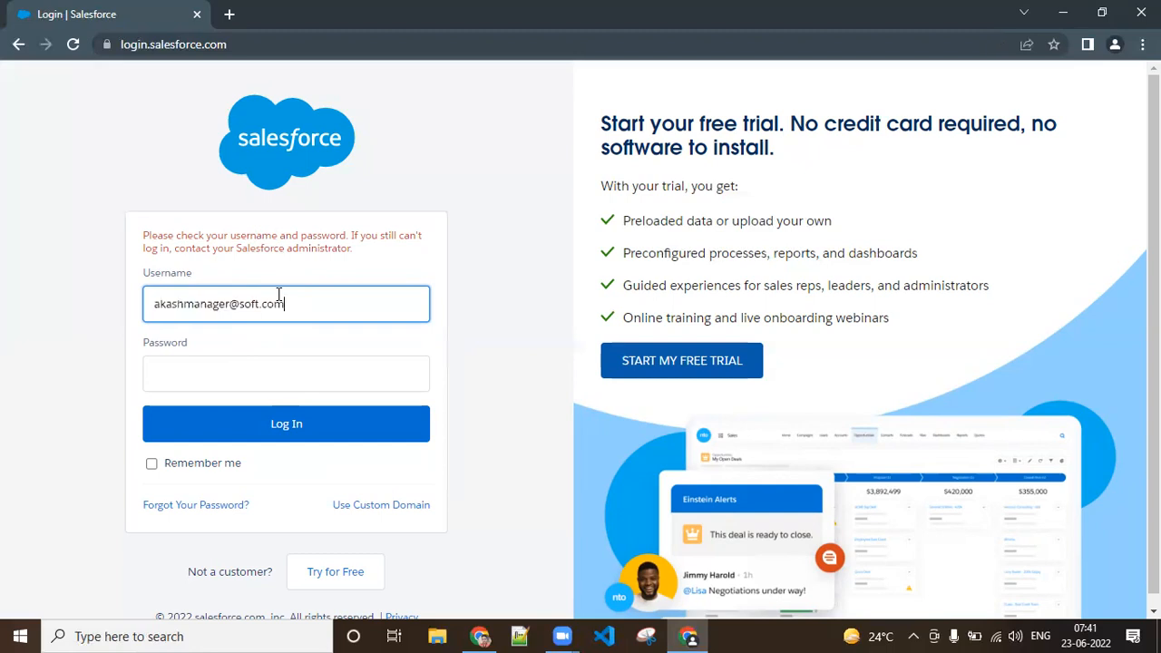
{"action": "key", "text": "Left"}
{"action": "key", "text": "Left"}
{"action": "key", "text": "Left"}
{"action": "key", "text": "Left"}
{"action": "key", "text": "Left"}
{"action": "key", "text": "Left"}
{"action": "key", "text": "Left"}
{"action": "key", "text": "Left"}
{"action": "key", "text": "Left"}
{"action": "key", "text": "Left"}
{"action": "key", "text": "Left"}
{"action": "key", "text": "Left"}
{"action": "key", "text": "Left"}
{"action": "key", "text": "Left"}
{"action": "key", "text": "Left"}
{"action": "key", "text": "Left"}
{"action": "key", "text": "Left"}
{"action": "key", "text": "Left"}
{"action": "key", "text": "Left"}
{"action": "key", "text": "Left"}
{"action": "left_click", "coordinate": [273, 375]}
{"action": "type", "text": "•••"}
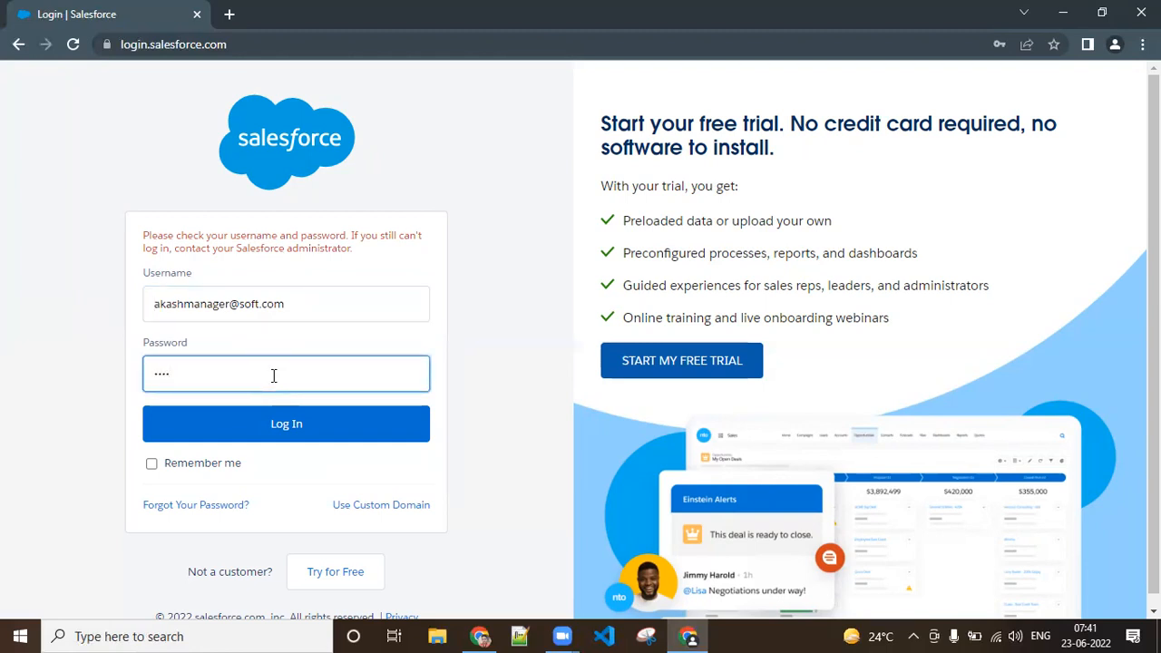
{"action": "type", "text": "••••"}
{"action": "left_click", "coordinate": [267, 428]}
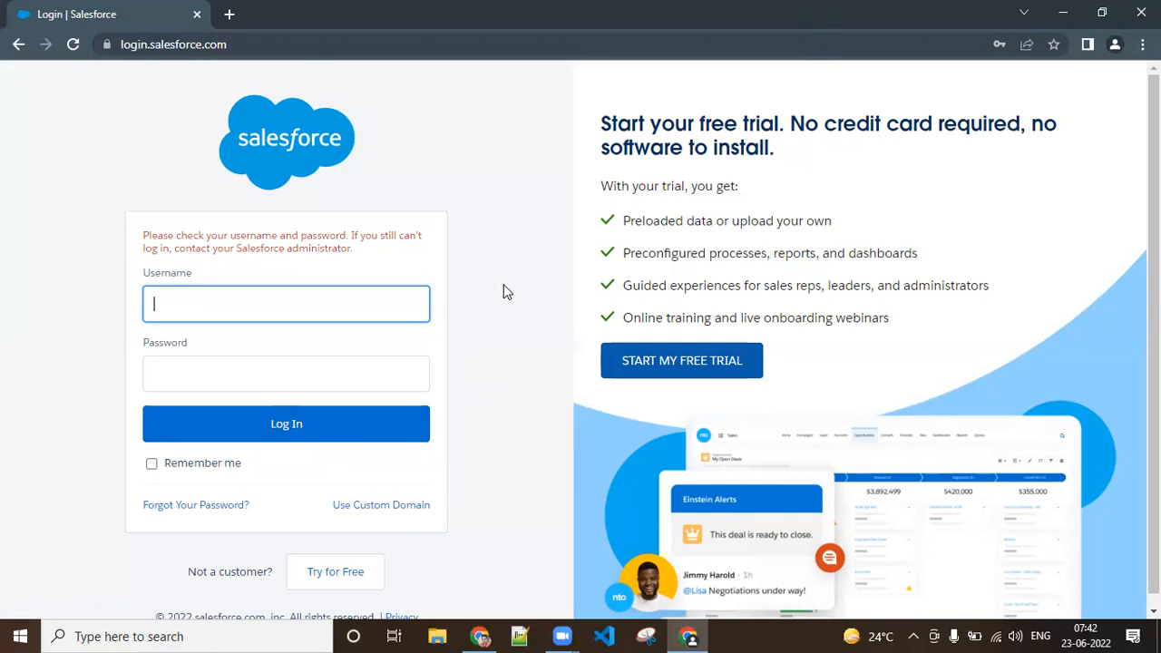
Copy the username from the password-reset window and log in with it and the password
{"action": "left_click", "coordinate": [477, 636]}
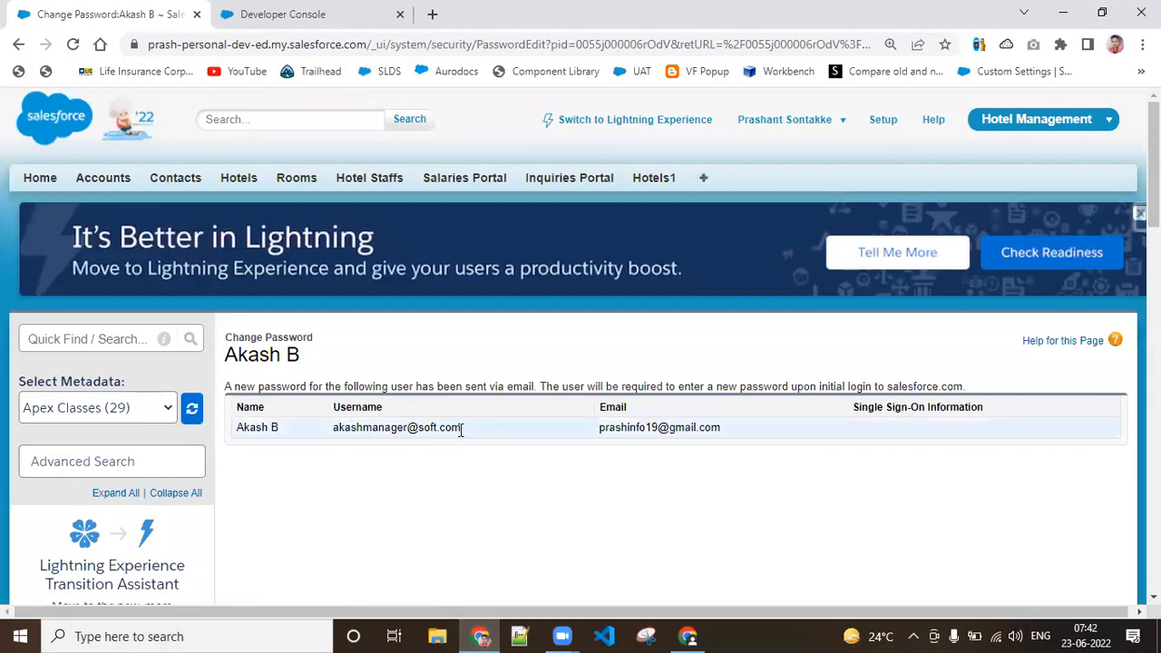
{"action": "left_click_drag", "start_coordinate": [461, 430], "coordinate": [334, 422]}
{"action": "key", "text": "ctrl+c"}
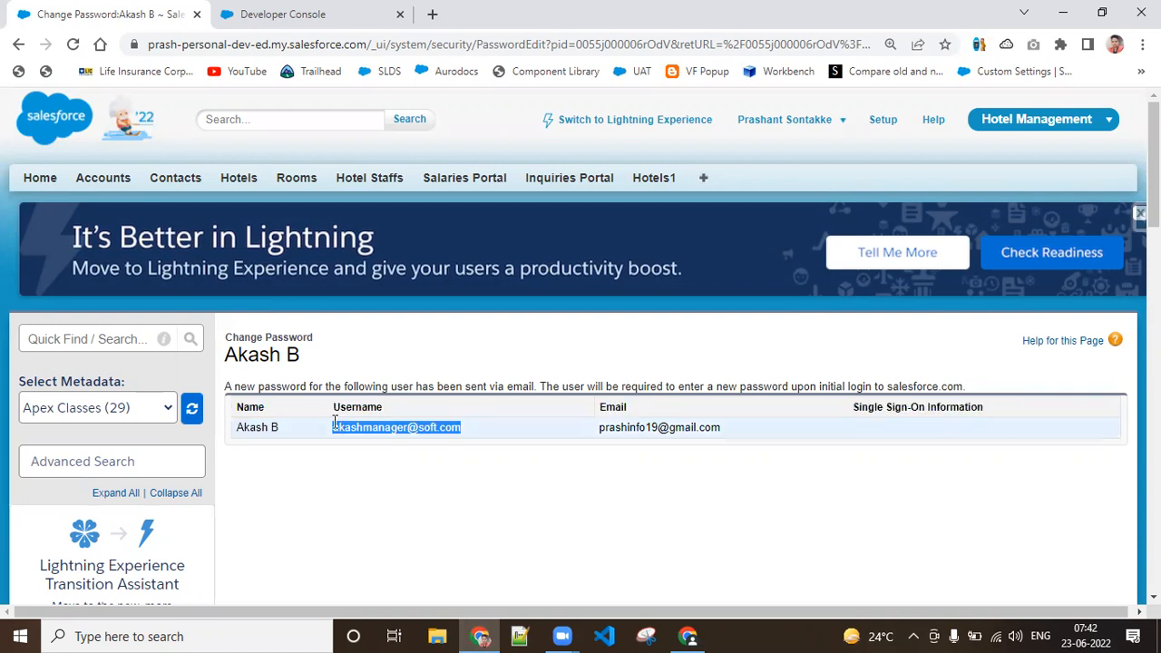
{"action": "left_click", "coordinate": [334, 419]}
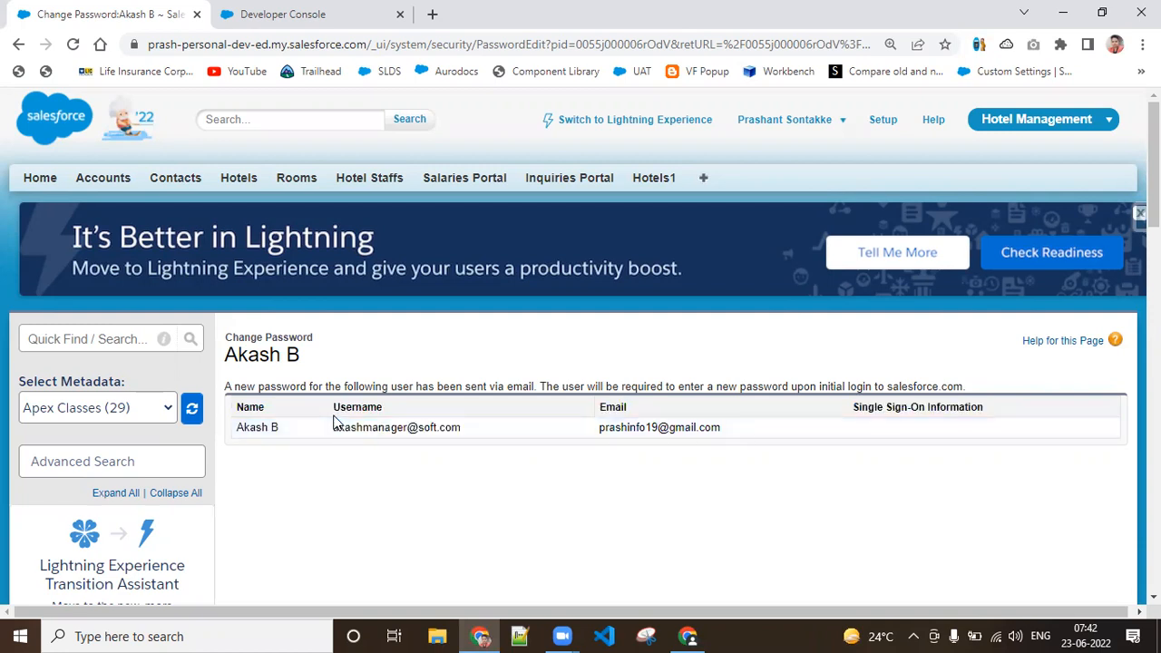
{"action": "key", "text": "alt+Tab"}
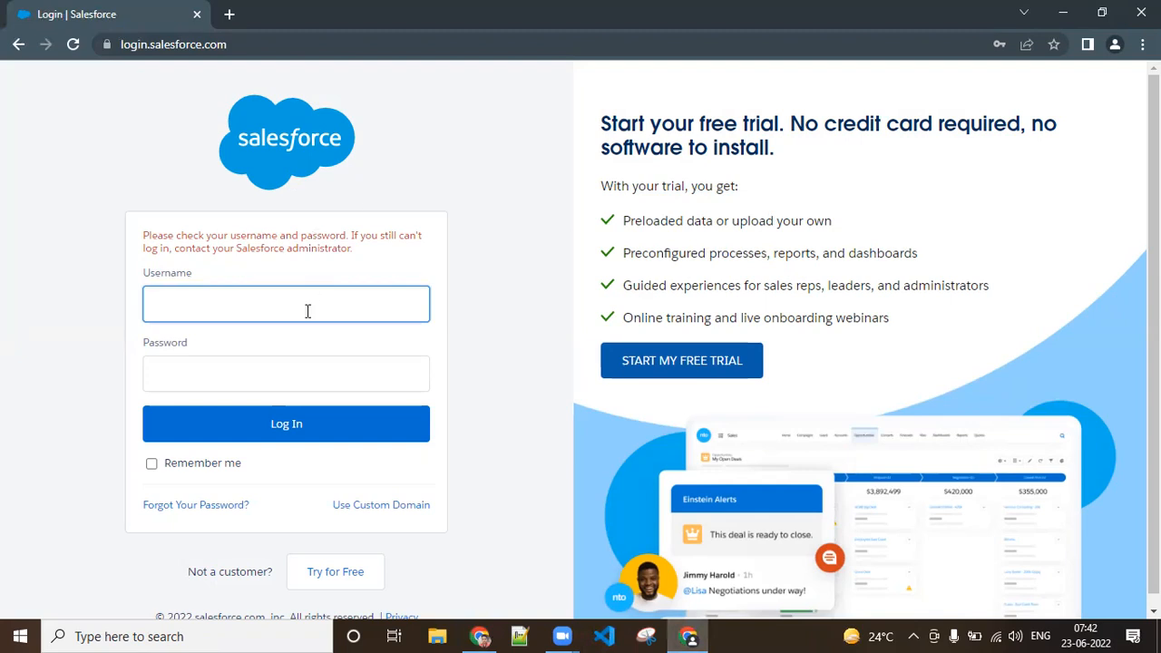
{"action": "key", "text": "ctrl+v"}
{"action": "left_click", "coordinate": [294, 366]}
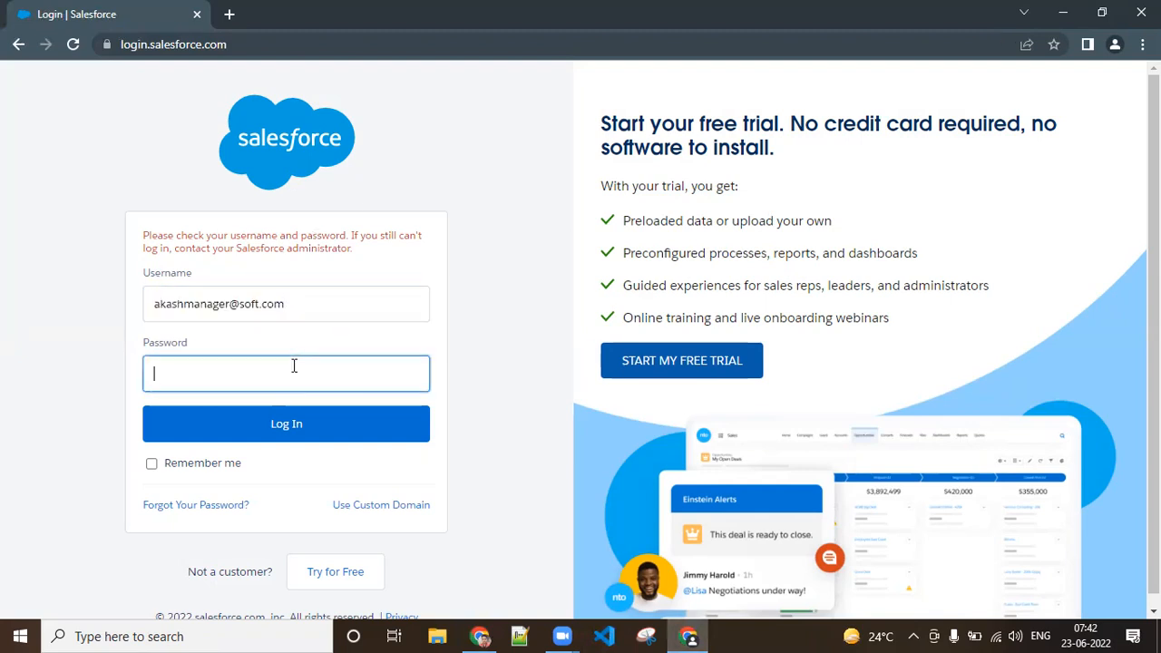
{"action": "type", "text": "•••••••••"}
{"action": "left_click", "coordinate": [286, 426]}
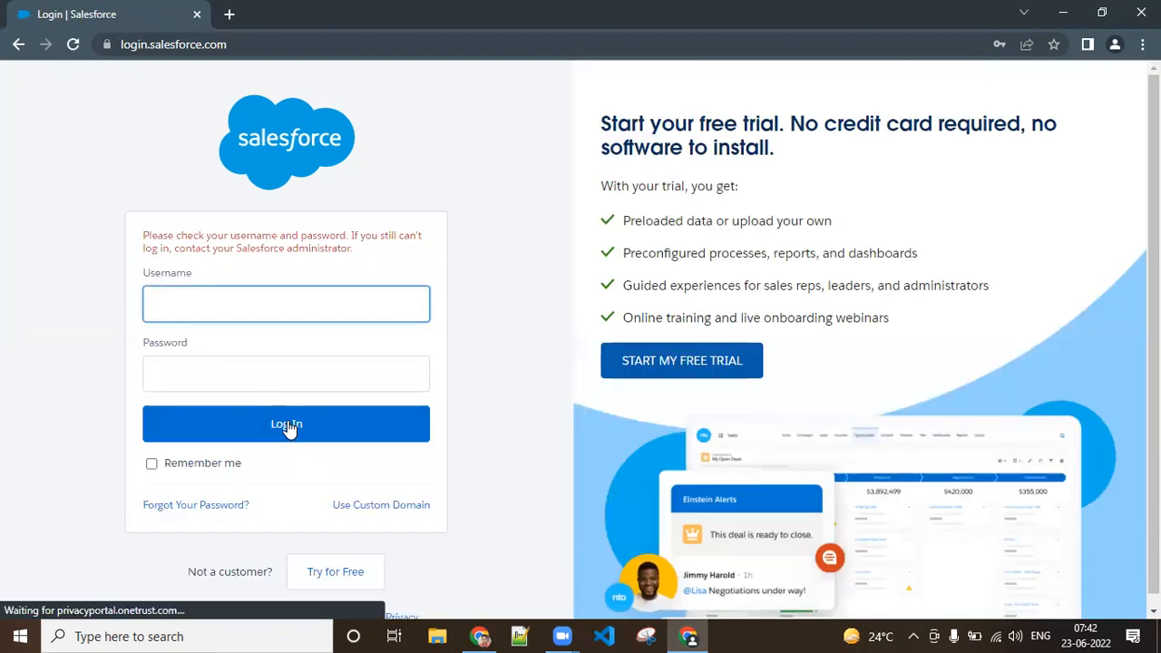
Retry the manager login once more with the username and password re-entered
{"action": "key", "text": "ctrl+v"}
{"action": "left_click", "coordinate": [263, 371]}
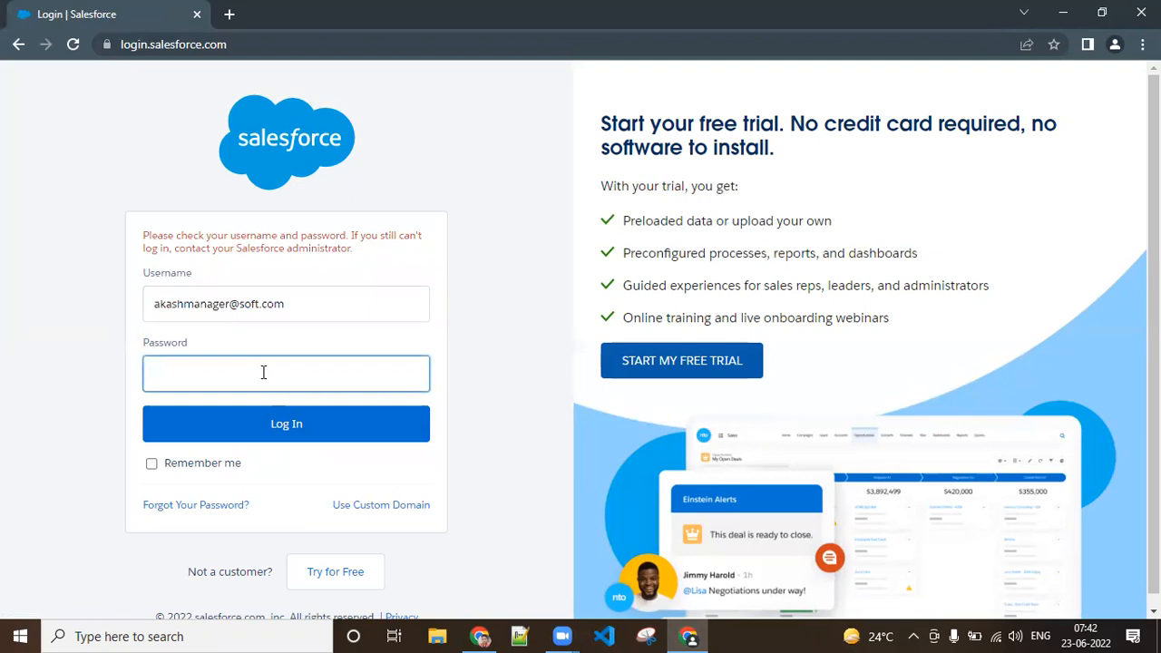
{"action": "type", "text": "•••••••••"}
{"action": "left_click", "coordinate": [263, 424]}
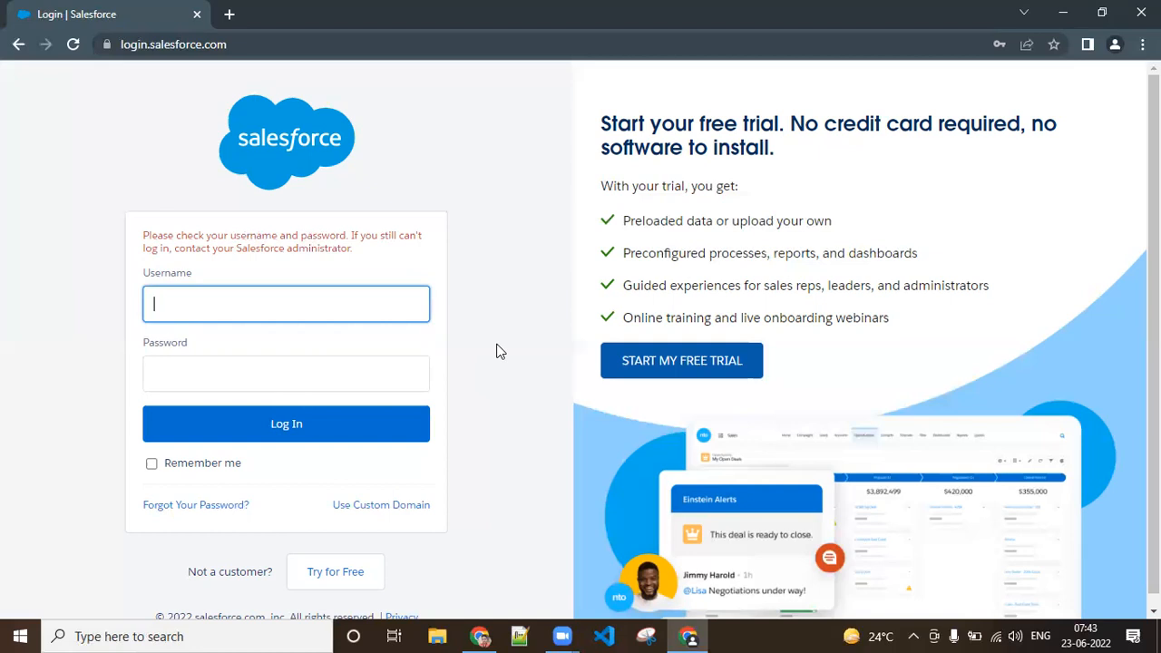
{"action": "left_click", "coordinate": [804, 43]}
{"action": "key", "text": "ctrl+v"}
{"action": "left_click", "coordinate": [326, 366]}
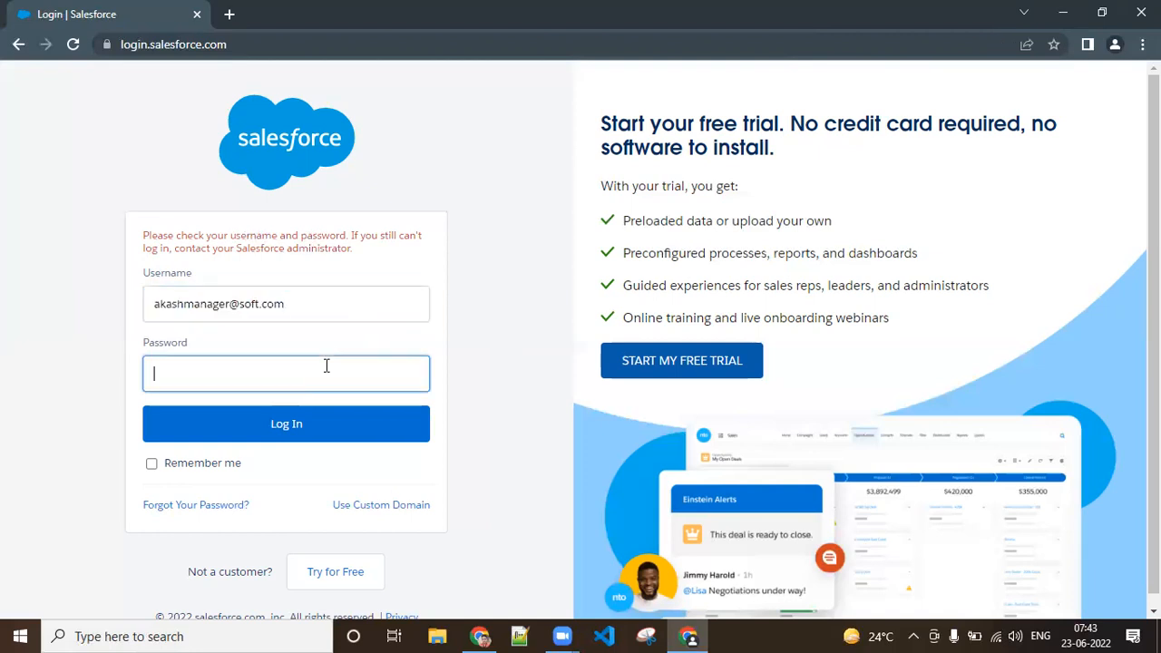
{"action": "type", "text": "•••"}
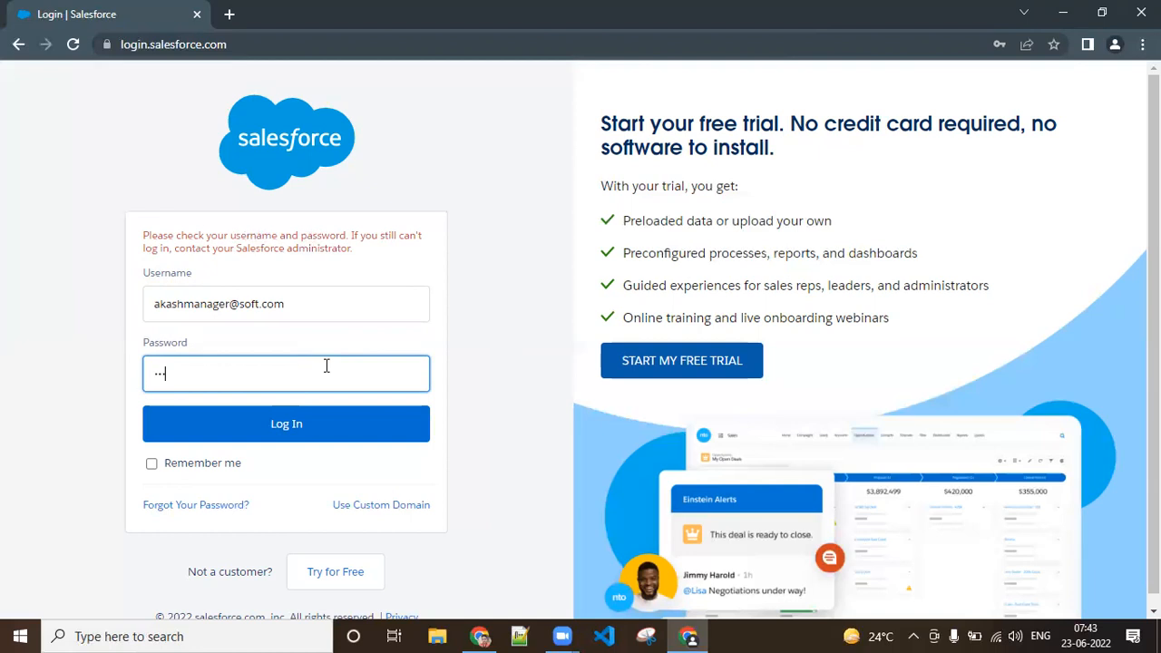
{"action": "type", "text": "••••"}
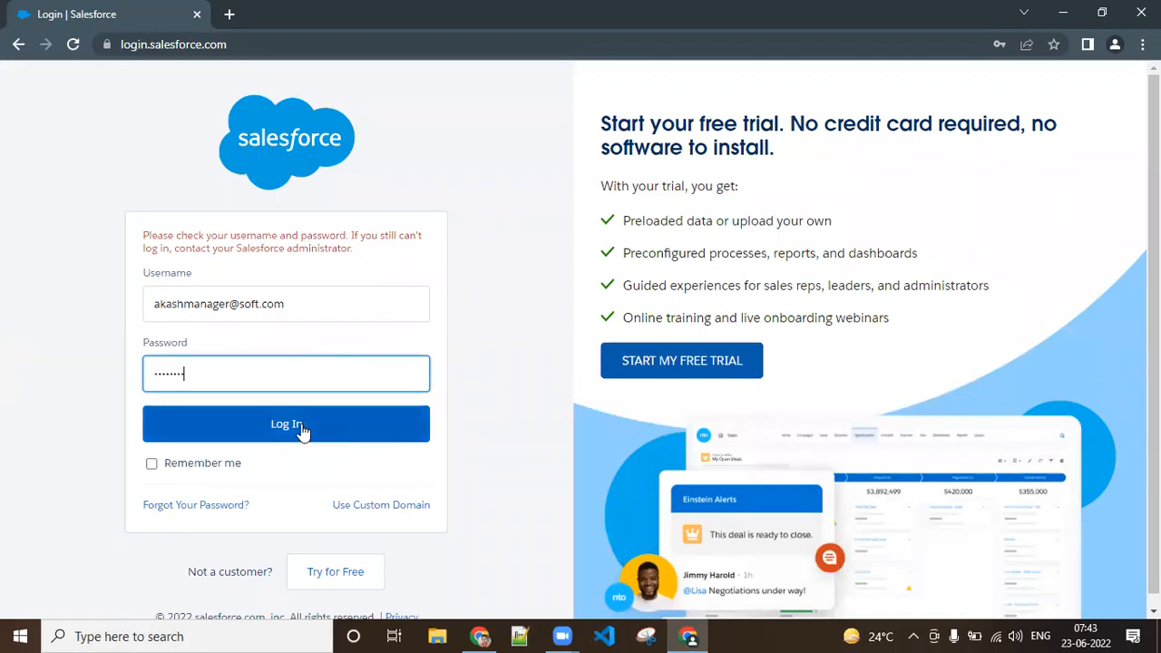
{"action": "left_click", "coordinate": [302, 432]}
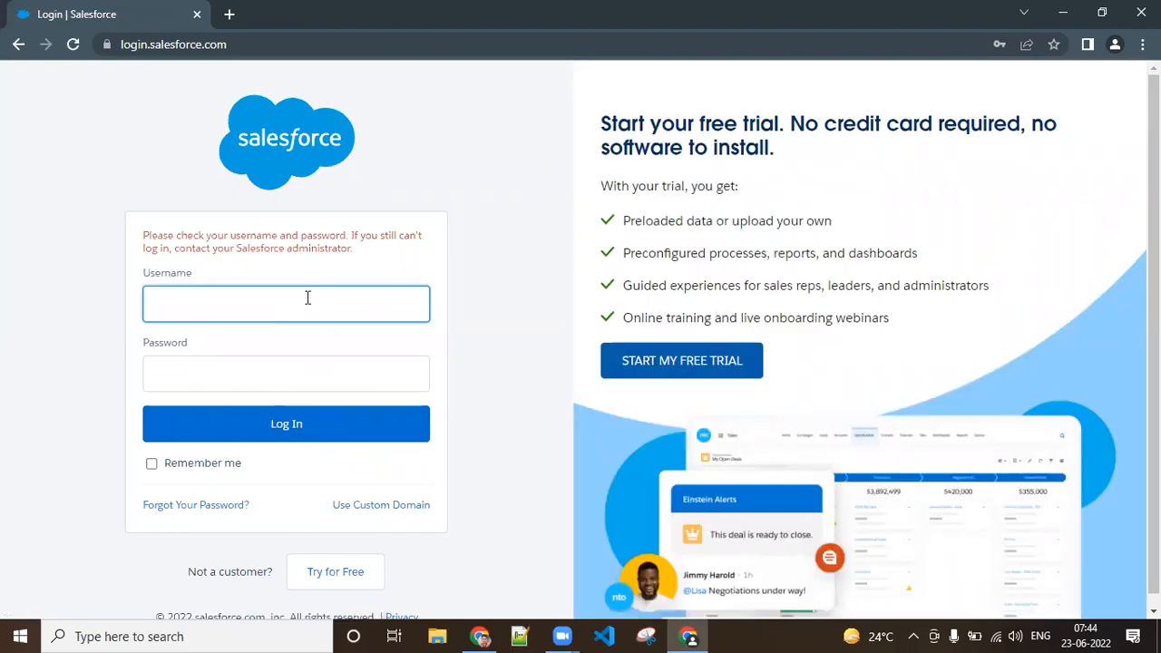
{"action": "key", "text": "ctrl+v"}
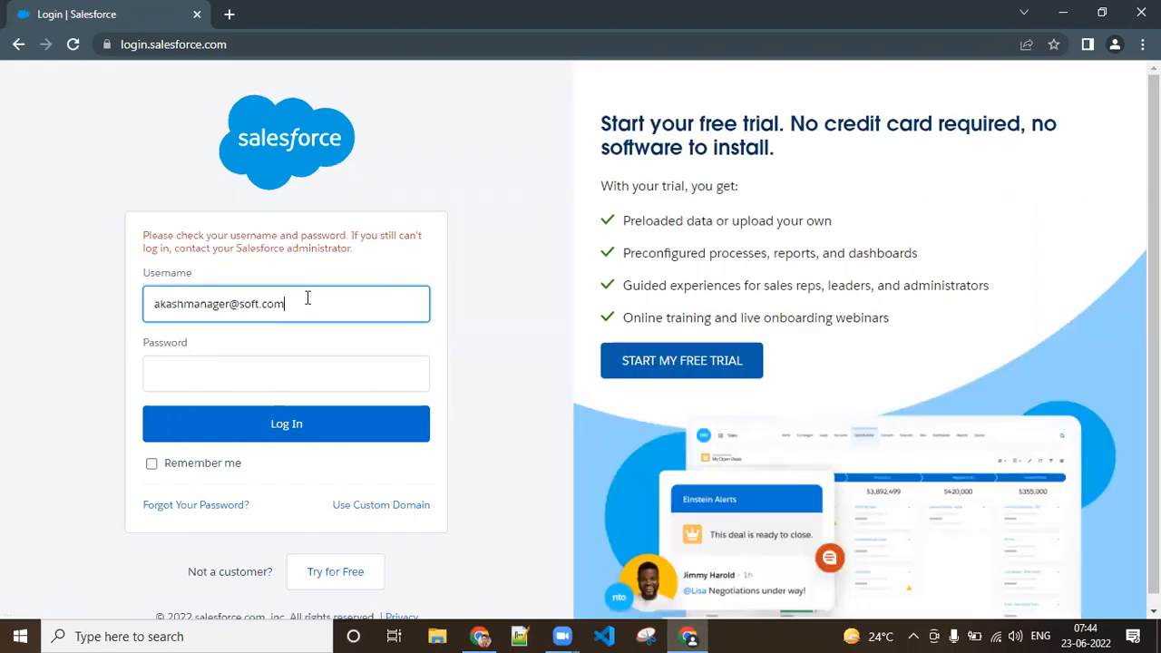
{"action": "left_click", "coordinate": [280, 382]}
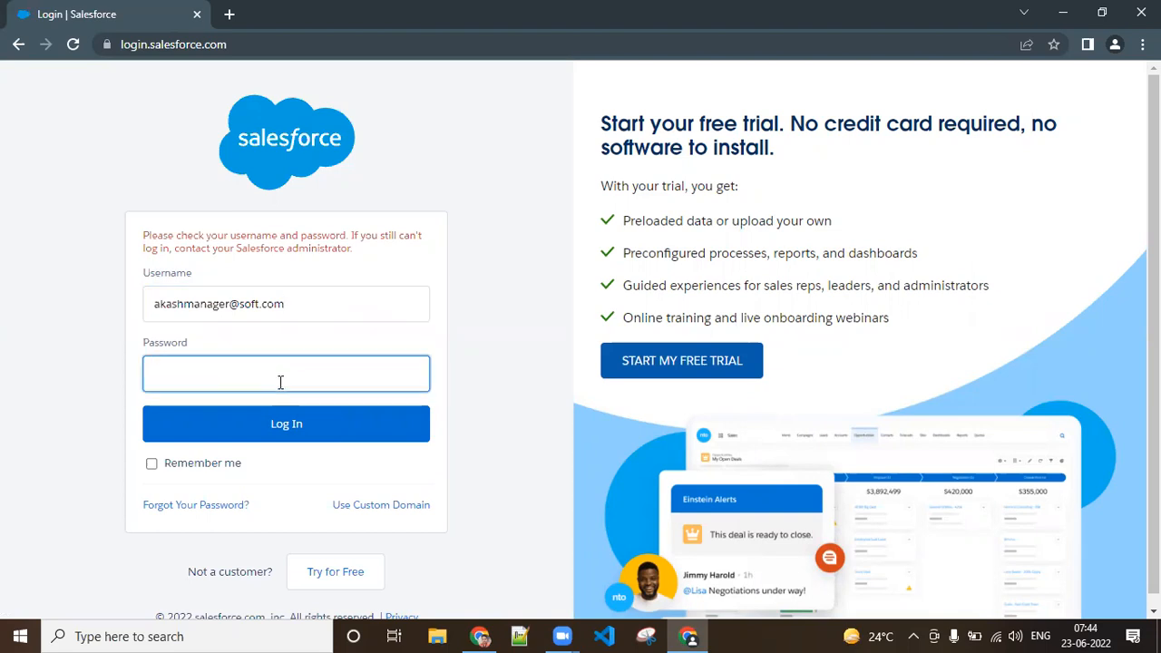
{"action": "type", "text": "••••••"}
{"action": "left_click", "coordinate": [281, 425]}
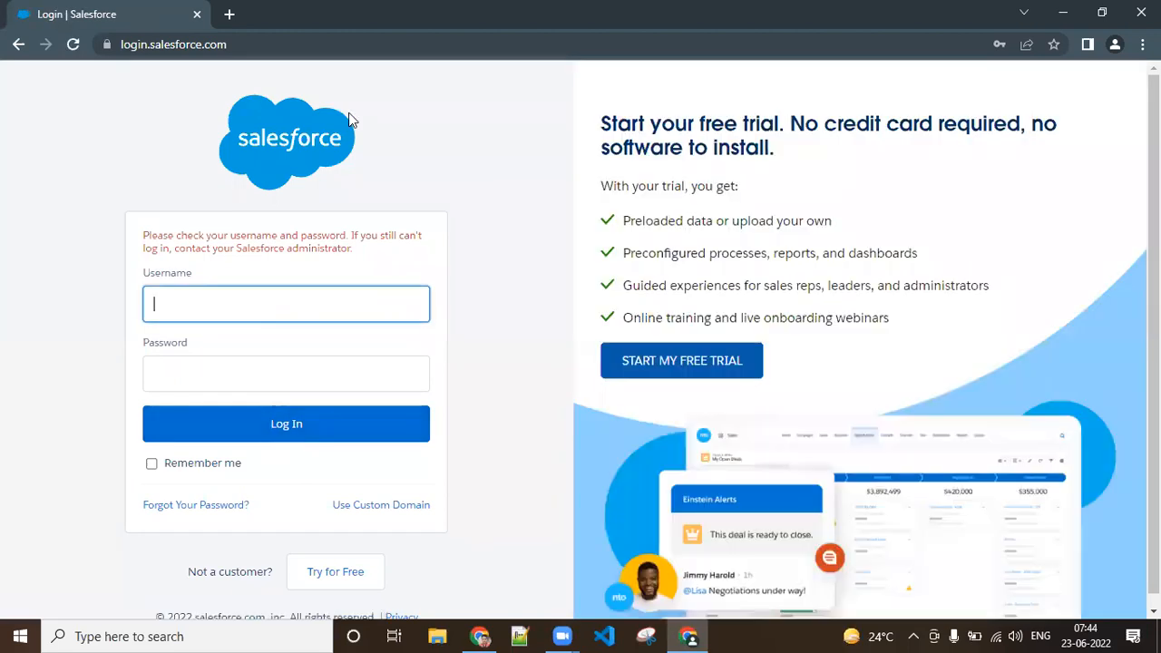
Close the extra login window and log the administrator out
{"action": "left_click", "coordinate": [197, 15]}
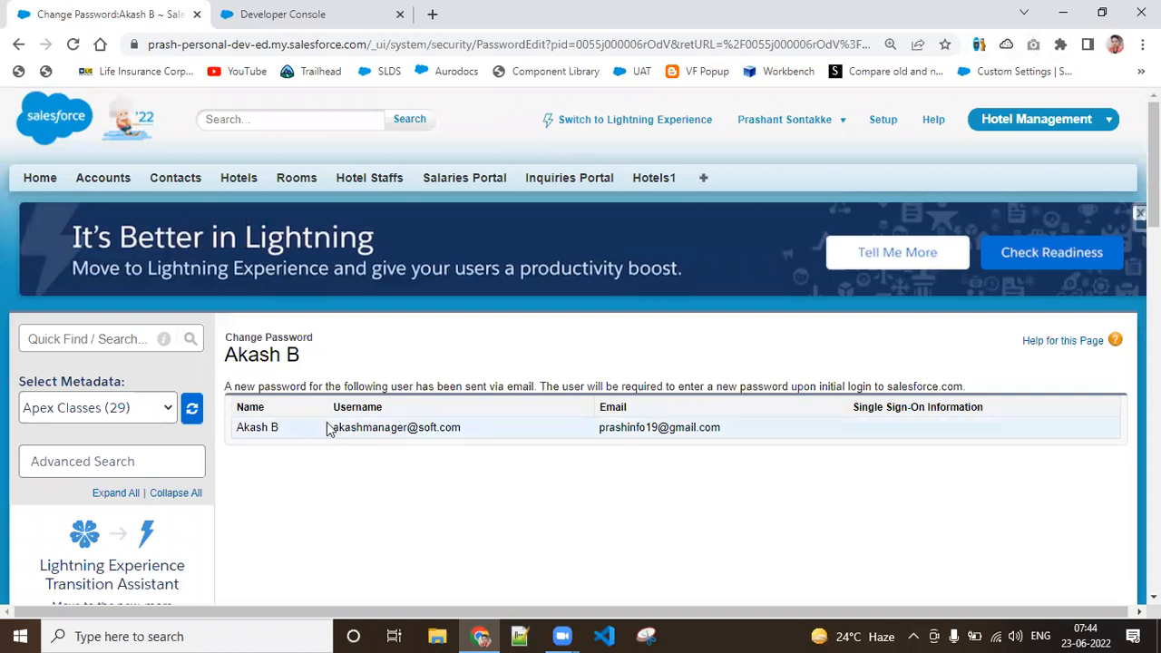
{"action": "left_click", "coordinate": [842, 130]}
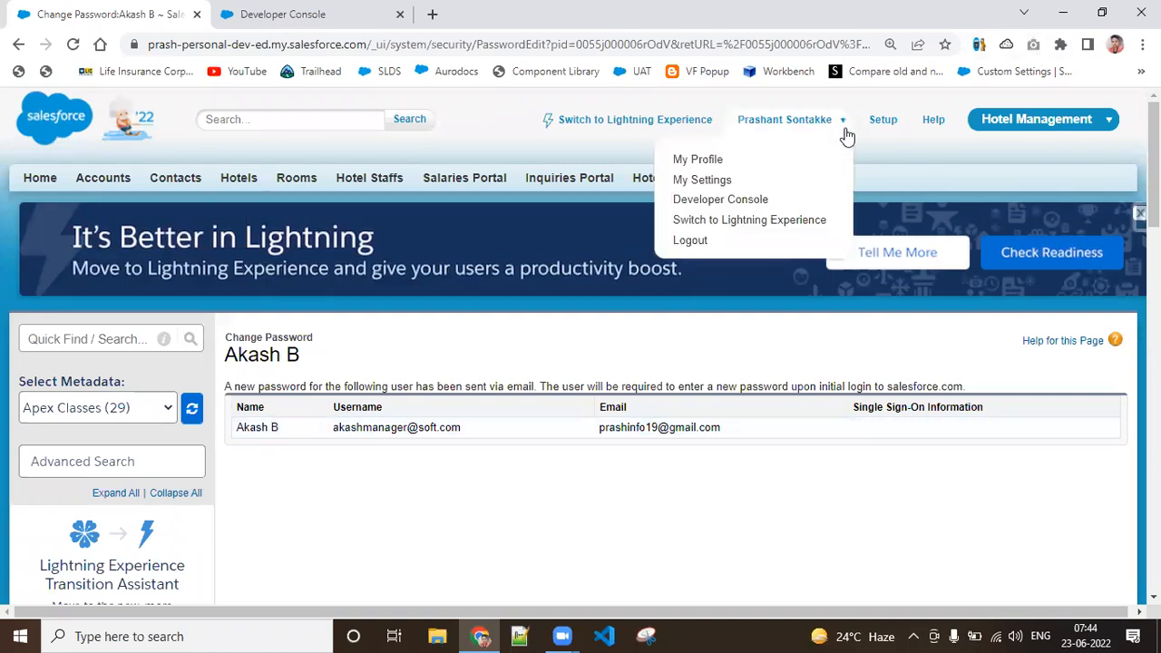
{"action": "left_click", "coordinate": [721, 243]}
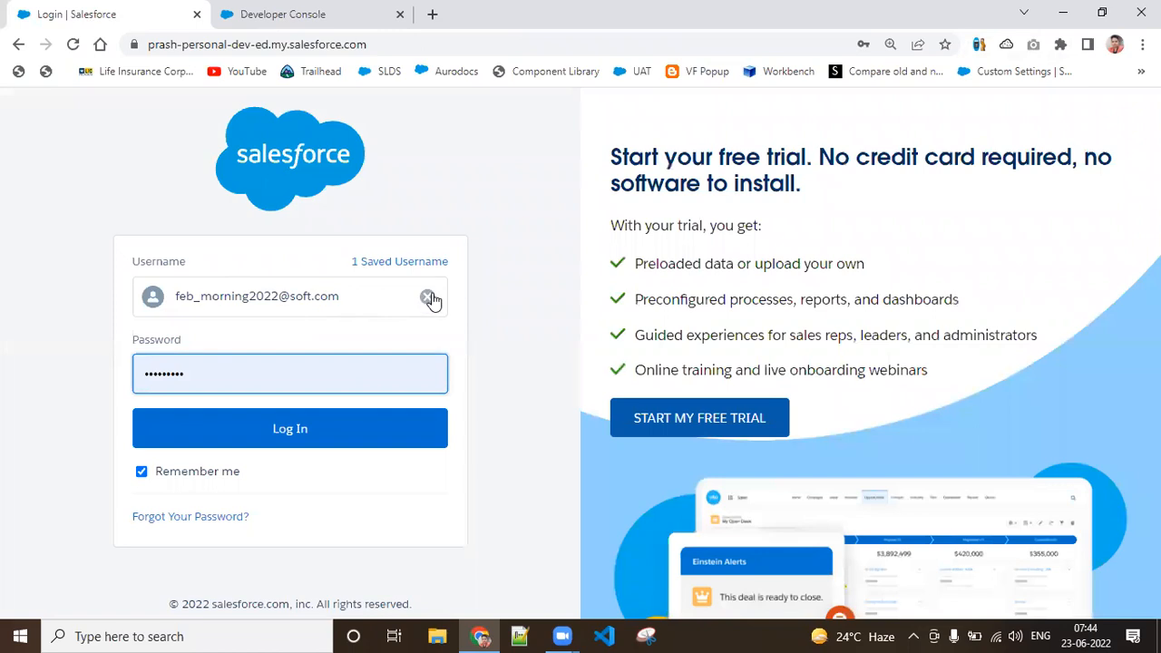
Clear the saved username and password from the login form
{"action": "left_click", "coordinate": [428, 297]}
{"action": "left_click", "coordinate": [319, 374]}
{"action": "key", "text": "ctrl+a"}
{"action": "key", "text": "BackSpace"}
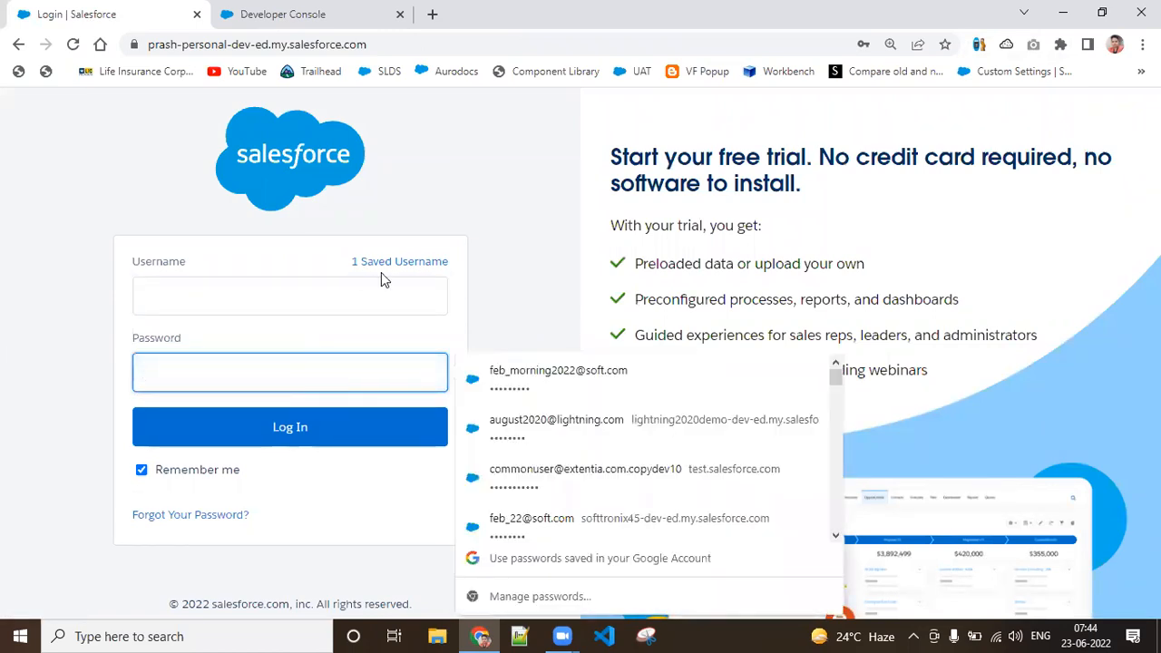
Log in with the manager's username and password, declining Chrome's offer to save the password
{"action": "left_click", "coordinate": [383, 293]}
{"action": "key", "text": "ctrl+v"}
{"action": "left_click", "coordinate": [345, 368]}
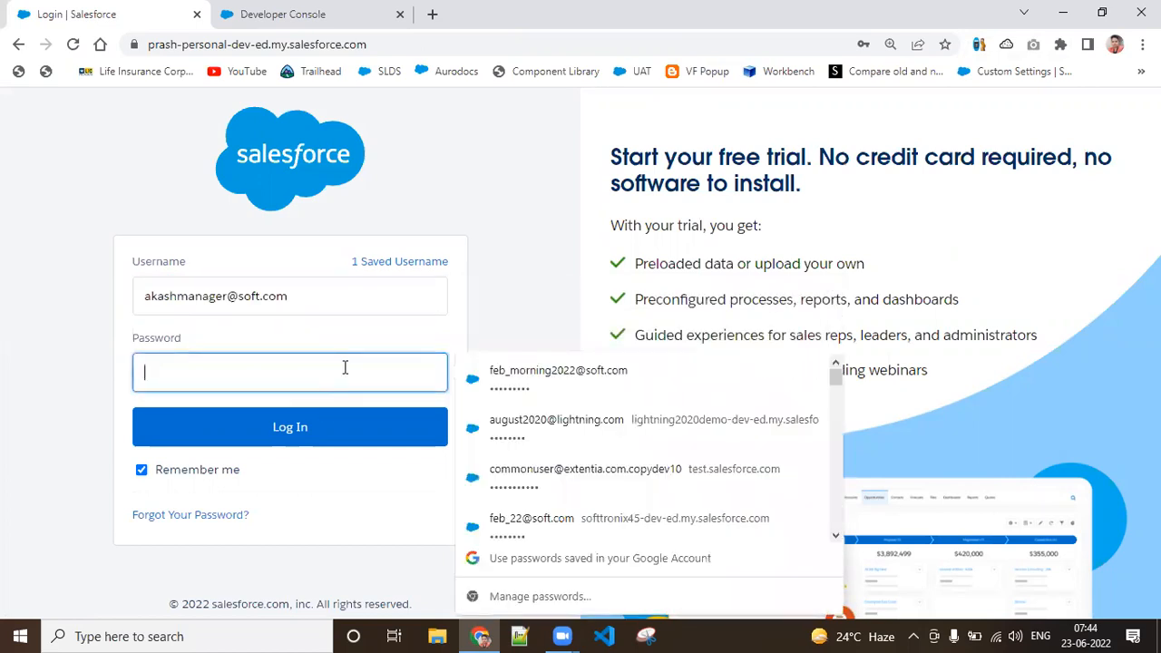
{"action": "type", "text": "•"}
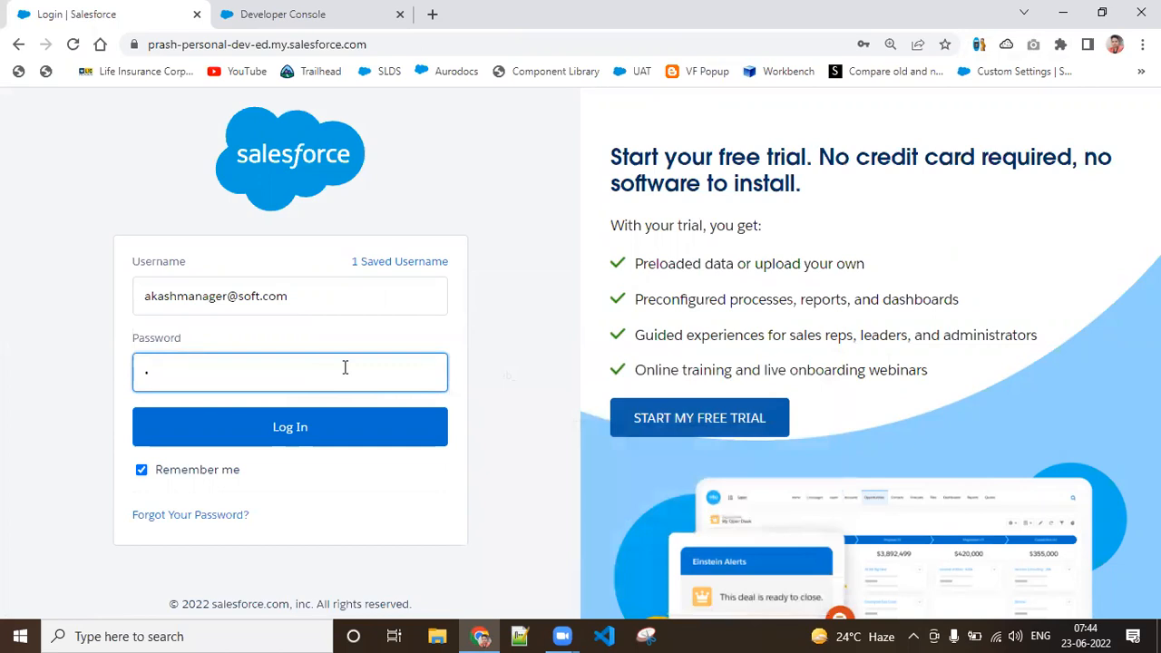
{"action": "type", "text": "•••••••"}
{"action": "left_click", "coordinate": [292, 434]}
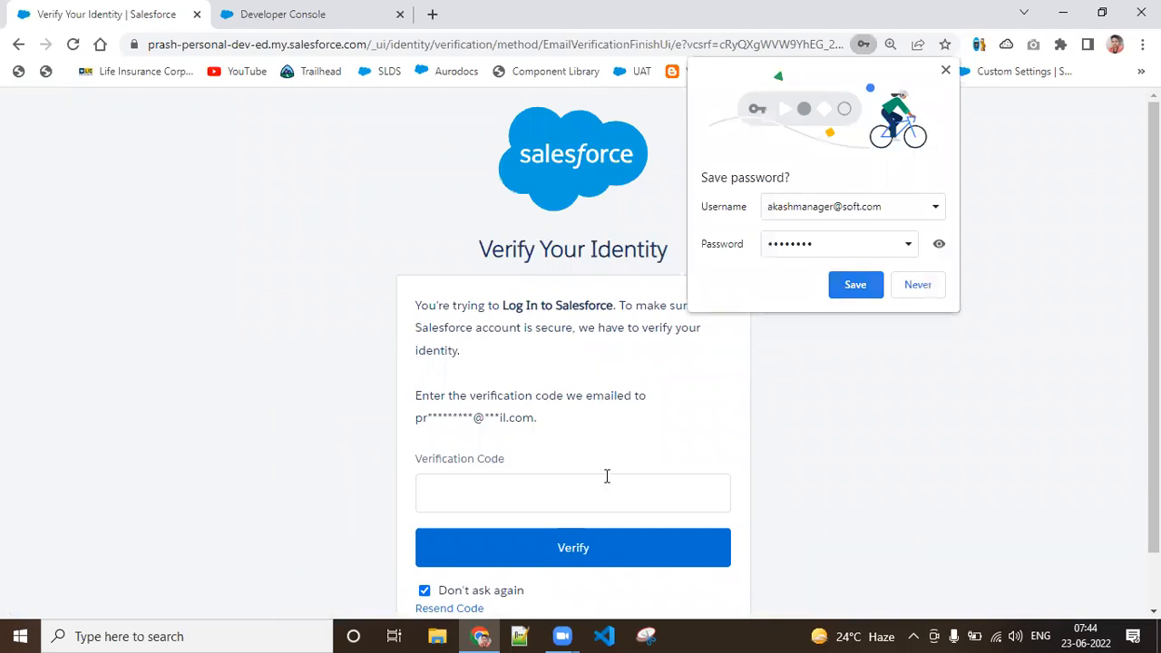
{"action": "left_click", "coordinate": [946, 70]}
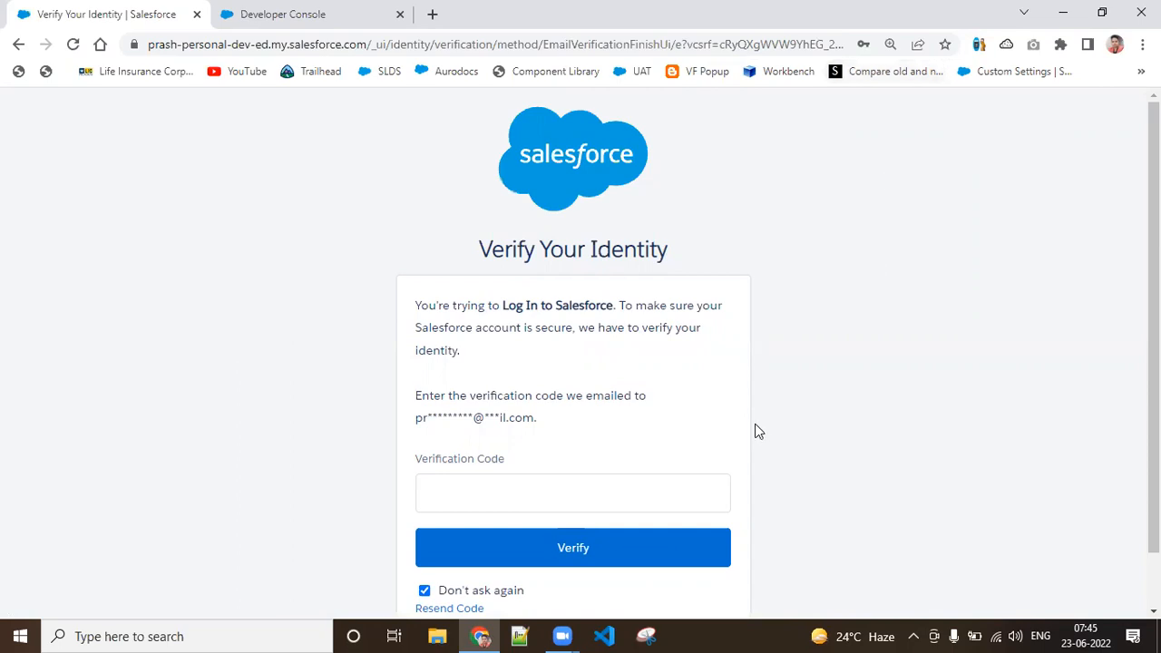
Enter the emailed verification code and verify
{"action": "left_click", "coordinate": [665, 490]}
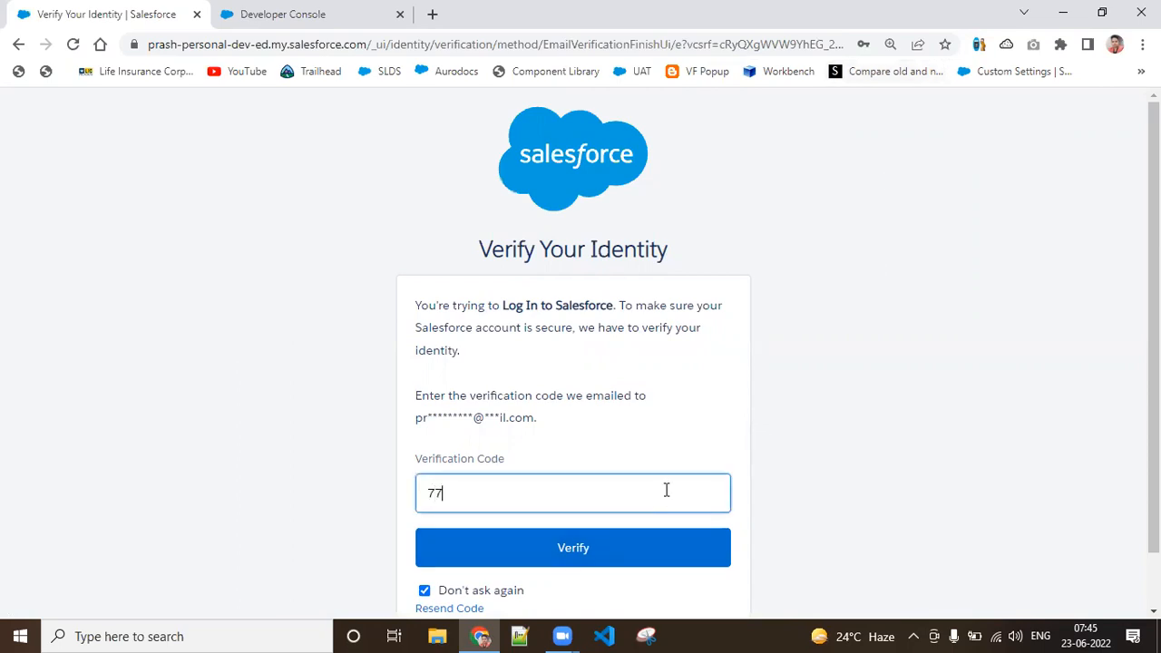
{"action": "left_click", "coordinate": [606, 547]}
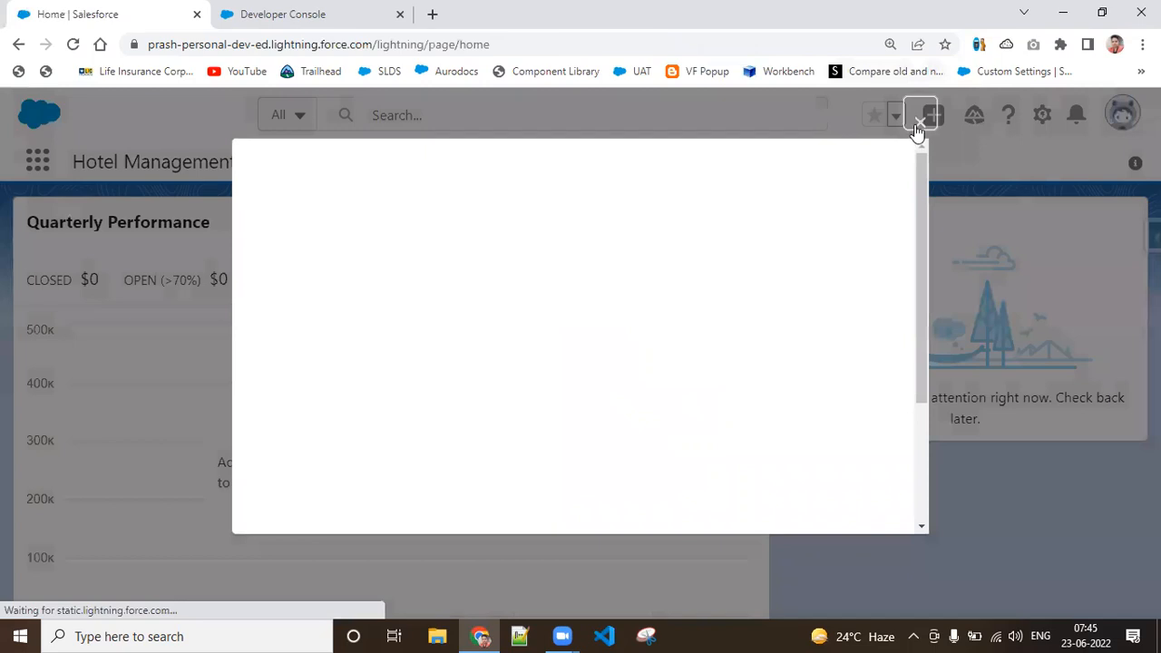
Close the pop-up and switch the manager's session to Salesforce Classic
{"action": "left_click", "coordinate": [918, 124]}
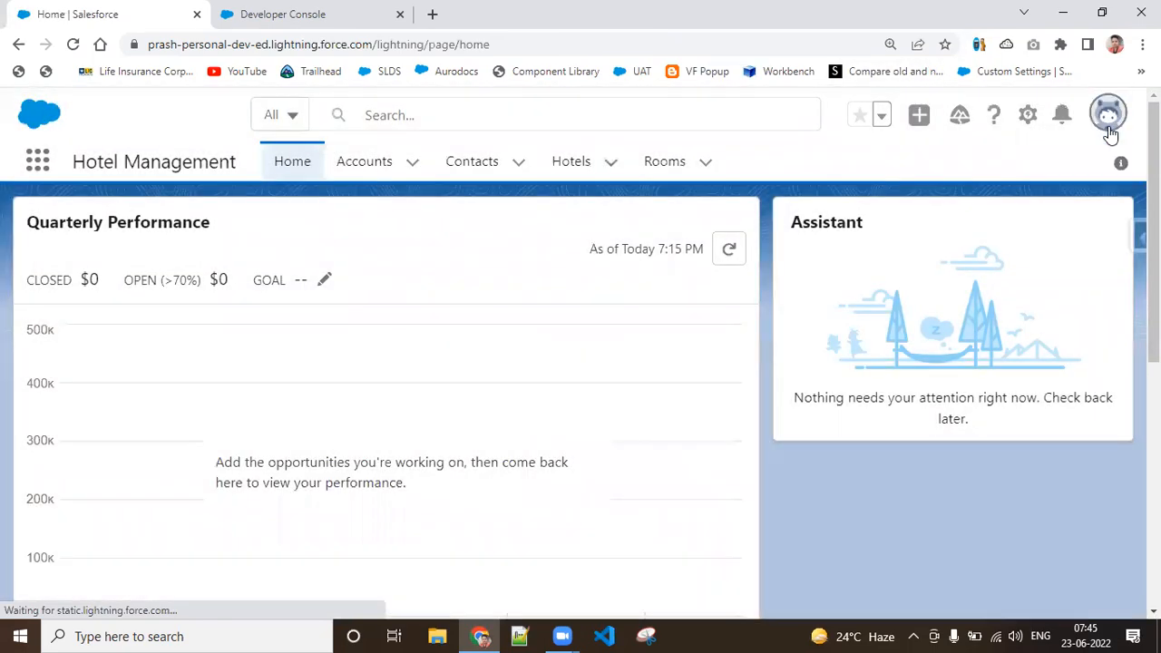
{"action": "left_click", "coordinate": [1108, 128]}
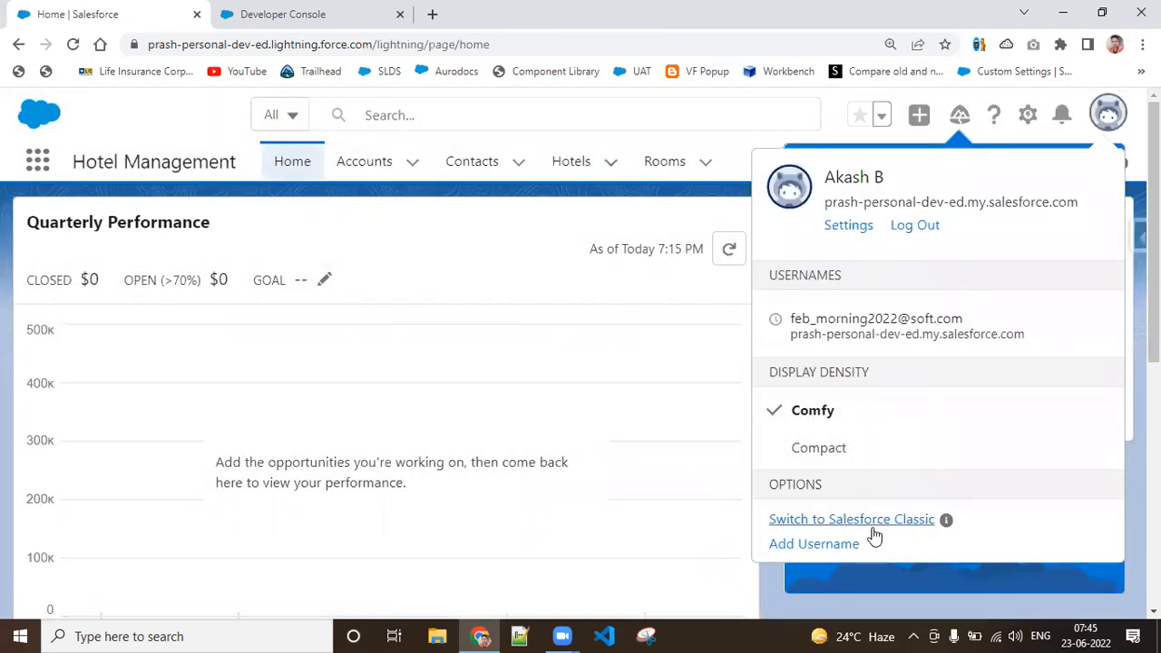
{"action": "left_click", "coordinate": [871, 528]}
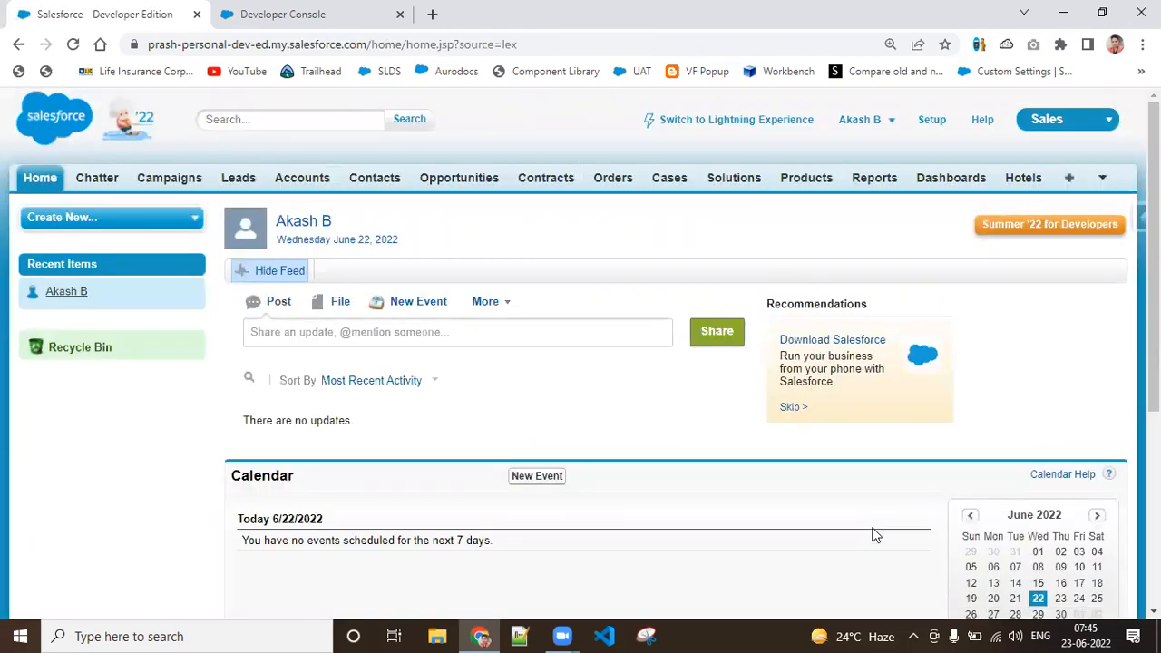
Open the Hotel Management app from the Classic app menu
{"action": "left_click", "coordinate": [1099, 127]}
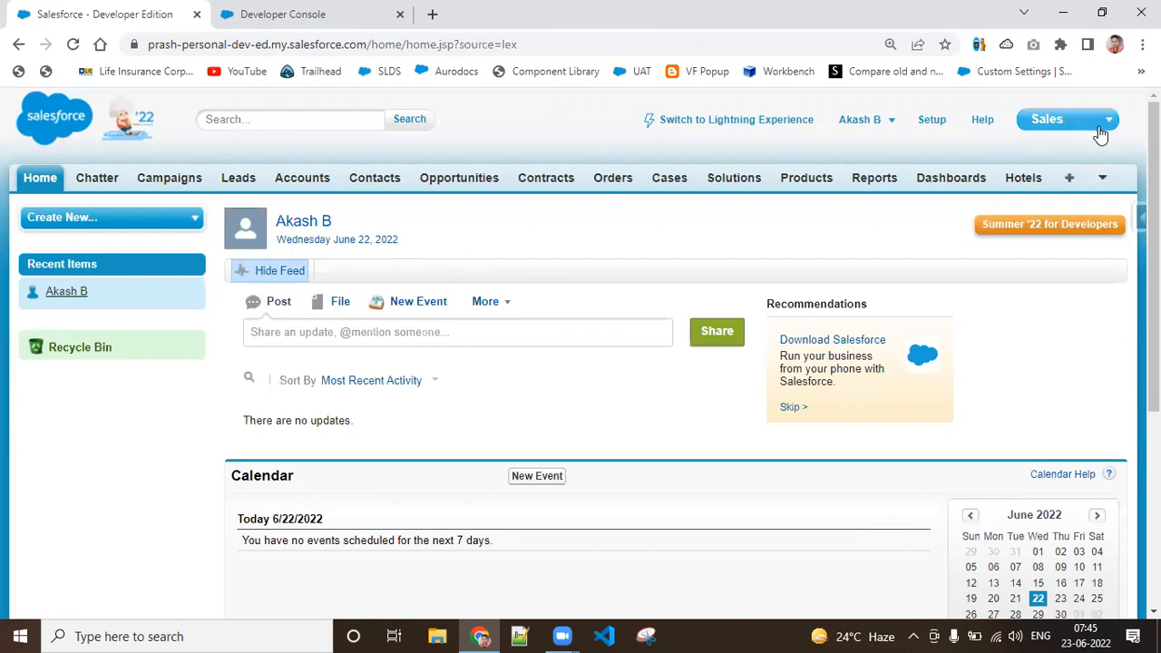
{"action": "left_click_drag", "start_coordinate": [1040, 320], "coordinate": [1036, 300]}
{"action": "left_click", "coordinate": [1036, 300]}
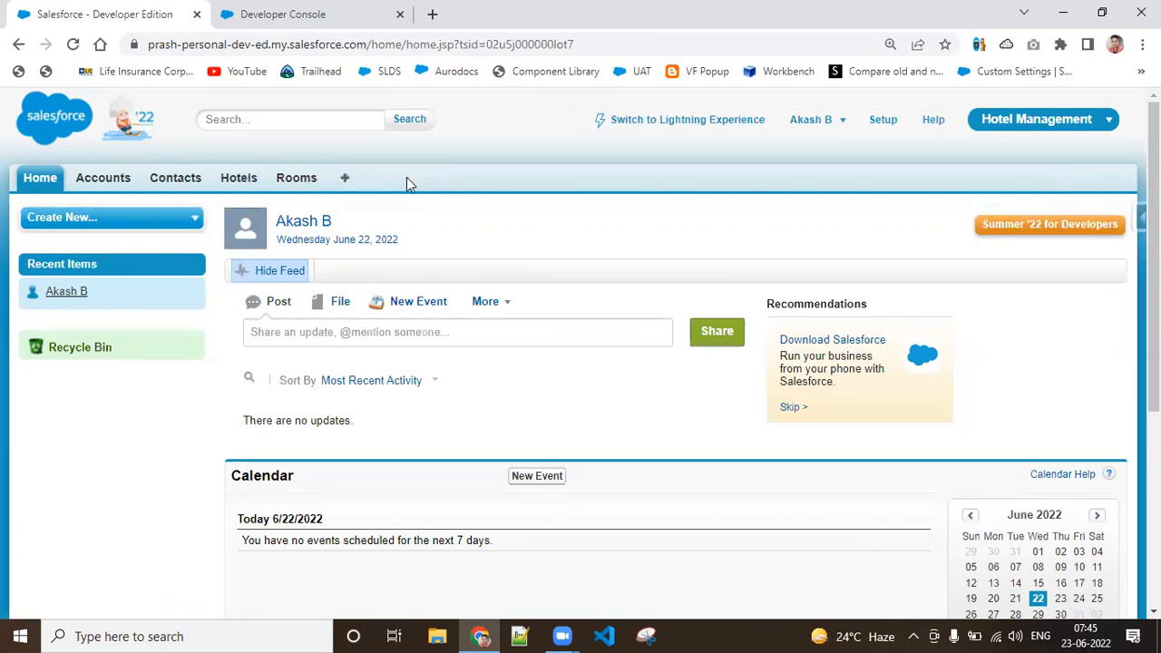
{"action": "left_click", "coordinate": [845, 124]}
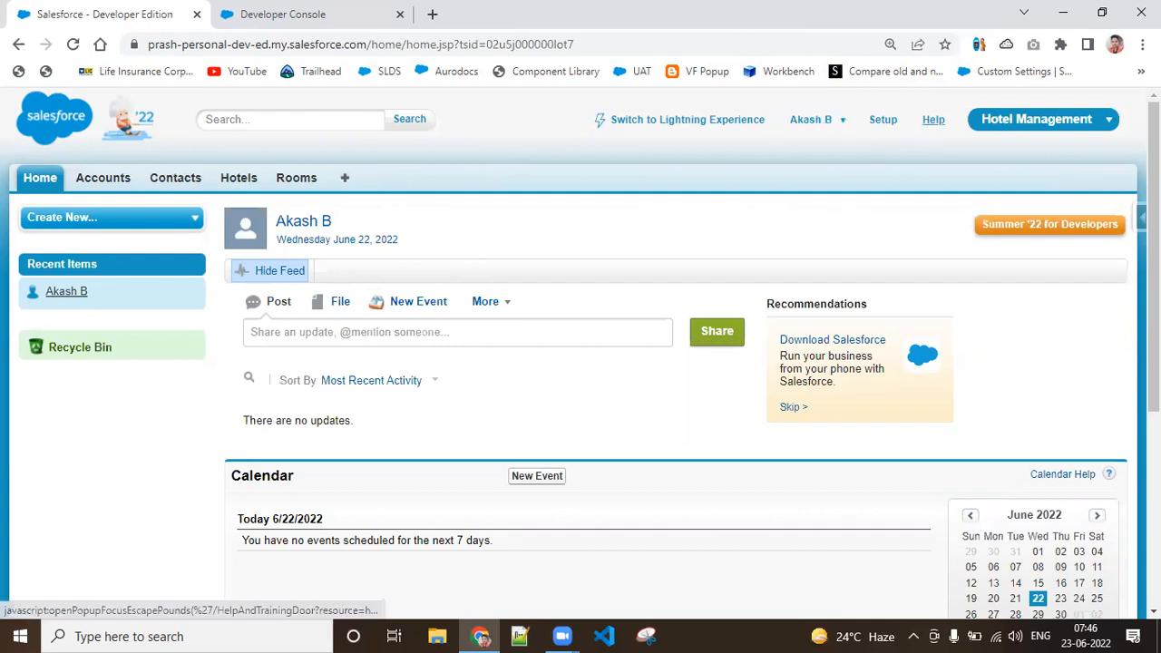
{"action": "left_click", "coordinate": [1116, 47]}
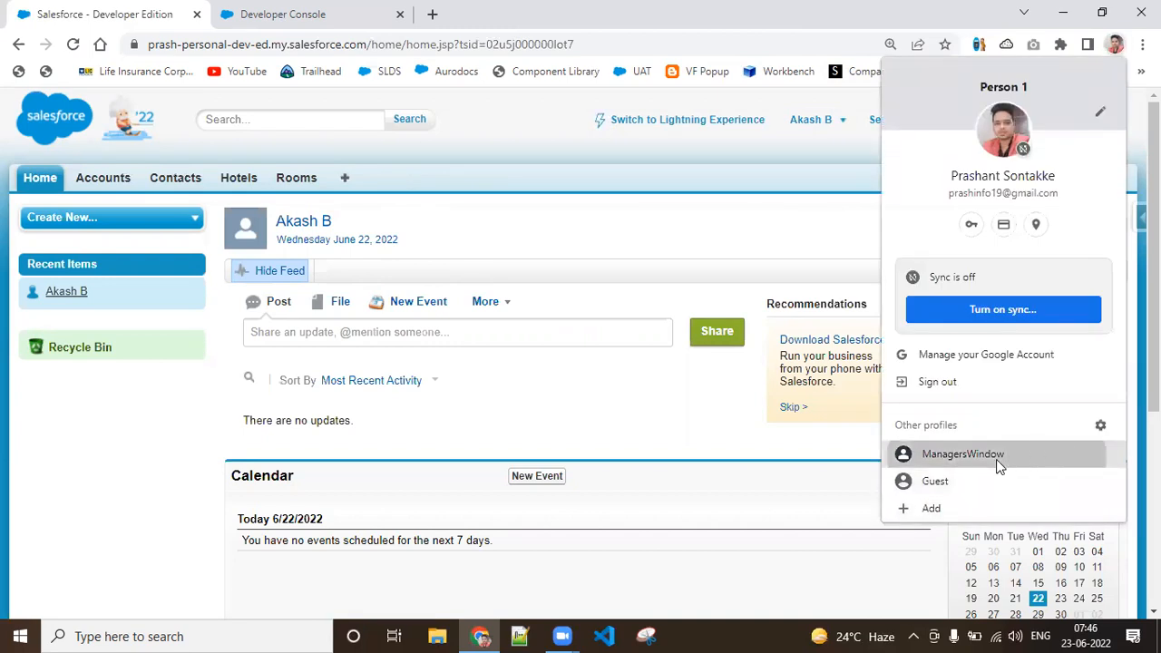
Open a ManagersWindow Chrome window and load login.salesforce.com from the address bar
{"action": "left_click", "coordinate": [998, 465]}
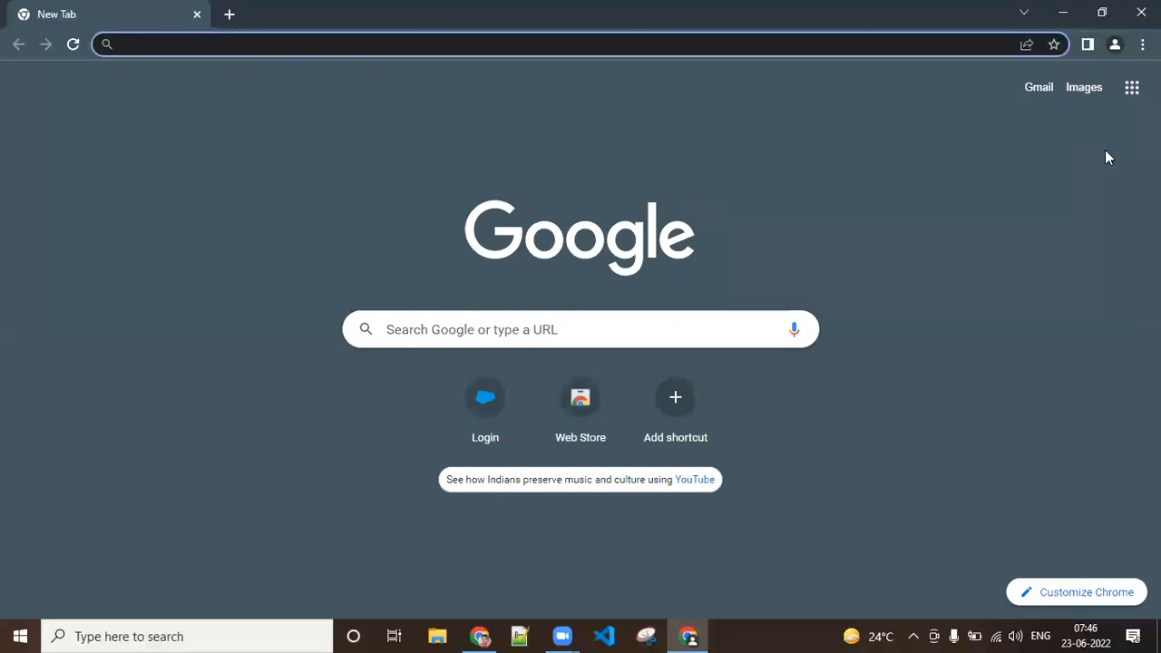
{"action": "left_click", "coordinate": [1142, 43]}
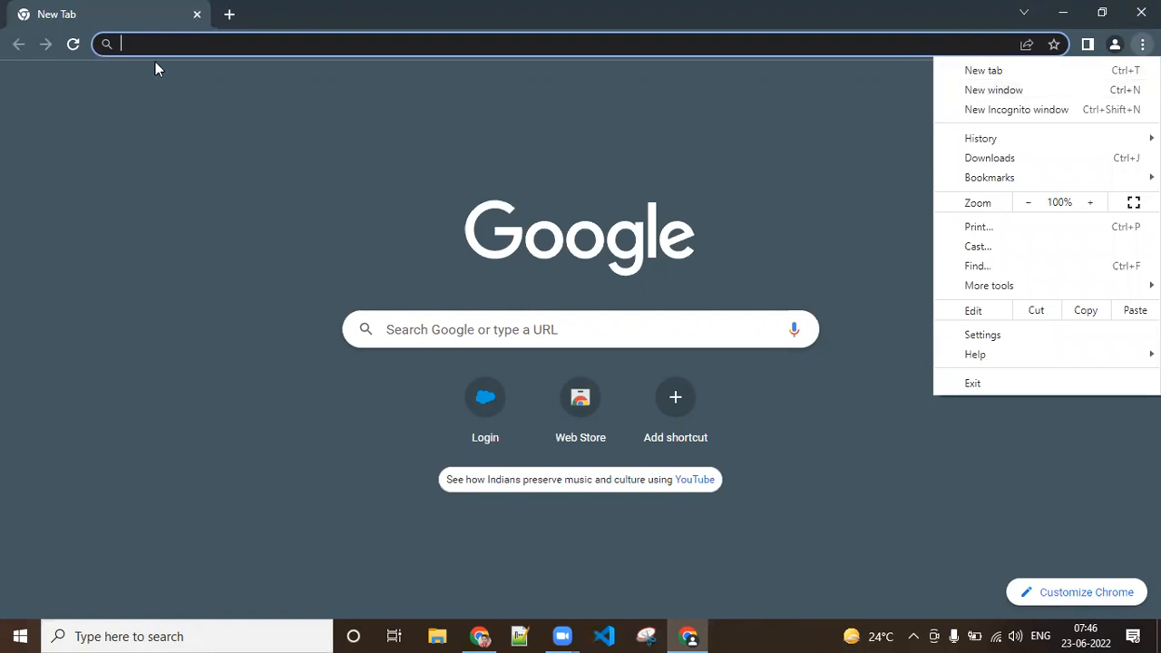
{"action": "key", "text": "l"}
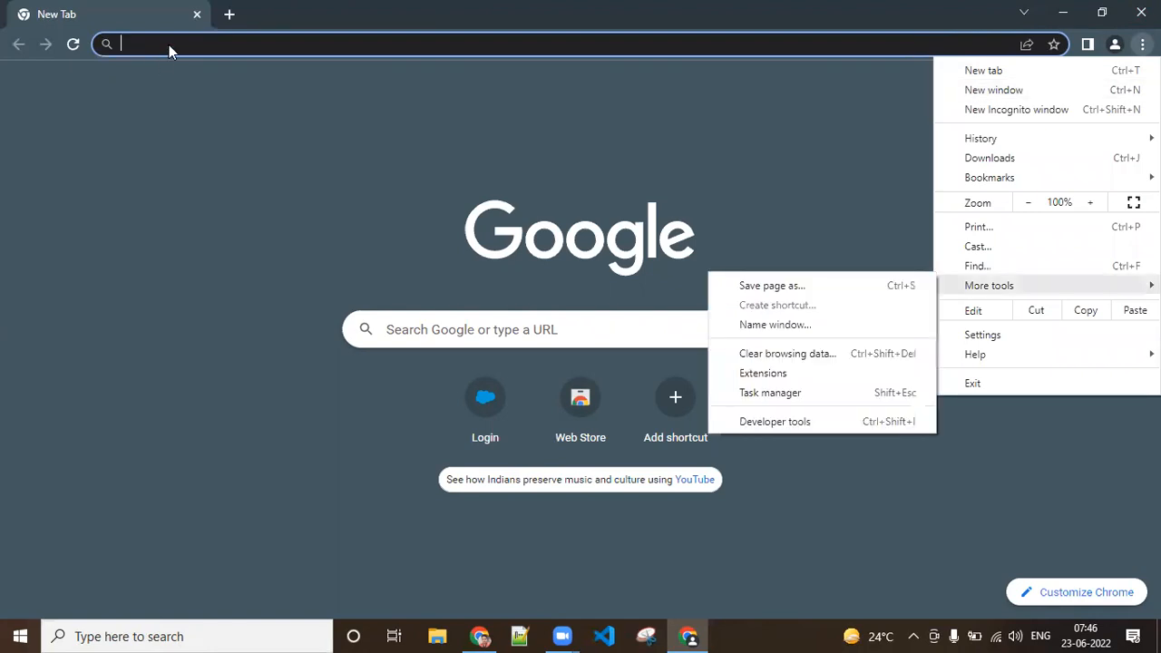
{"action": "left_click", "coordinate": [170, 45]}
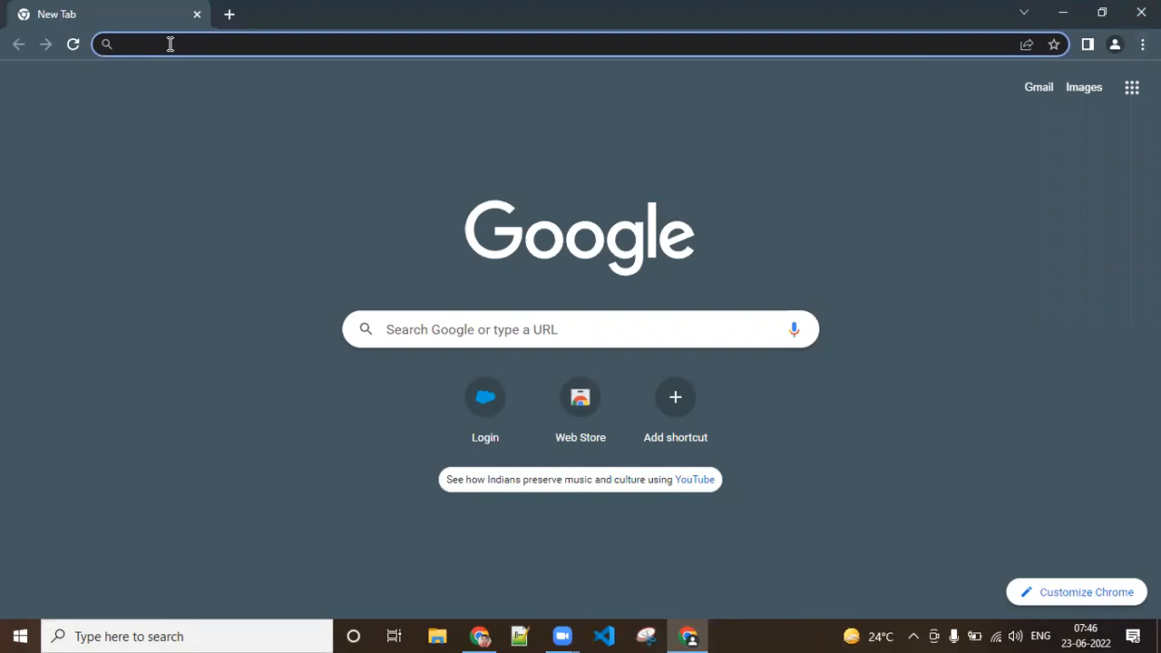
{"action": "type", "text": "login.salesforce.com"}
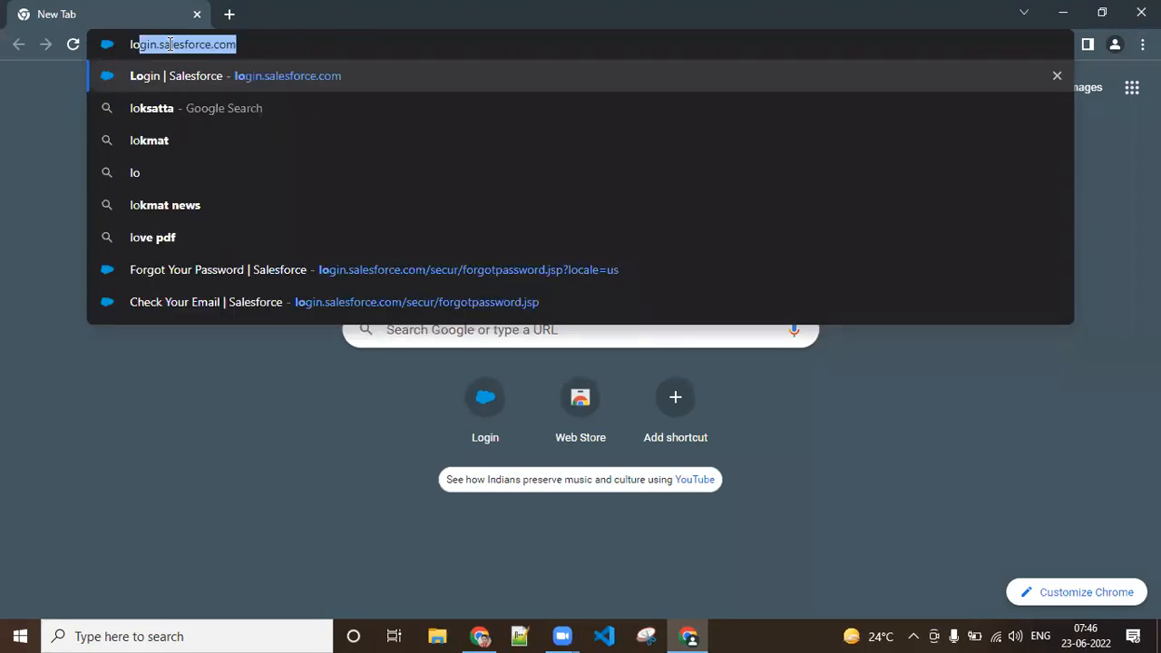
{"action": "key", "text": "Return"}
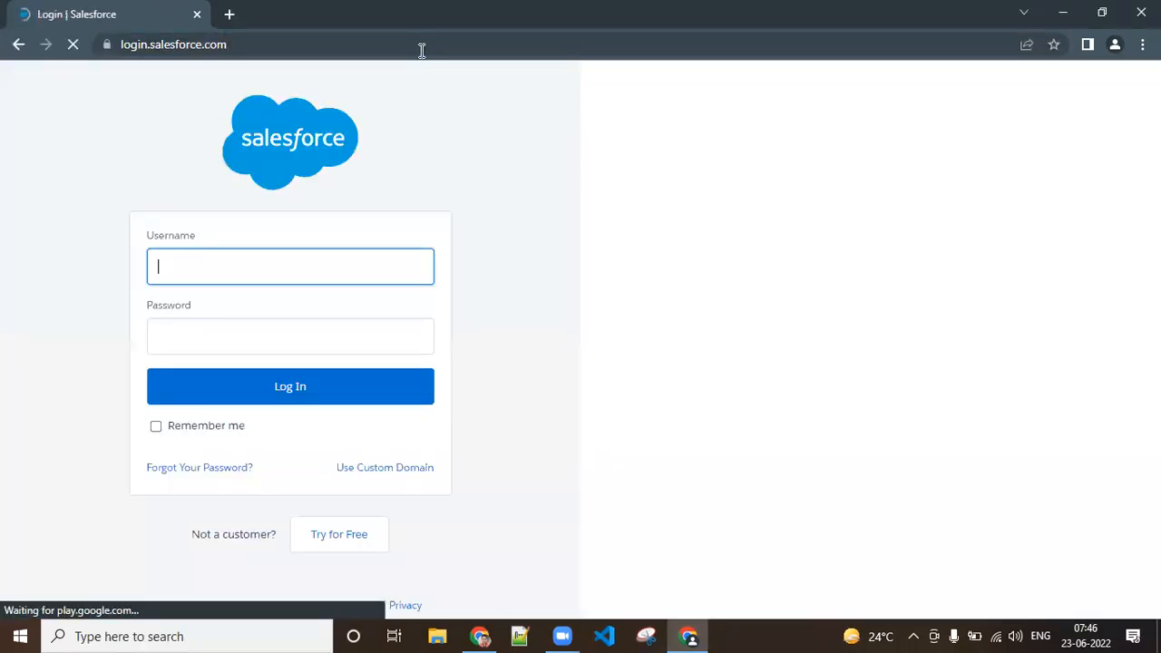
Try logging in twice as the manager with the pasted username and the password
{"action": "key", "text": "ctrl+v"}
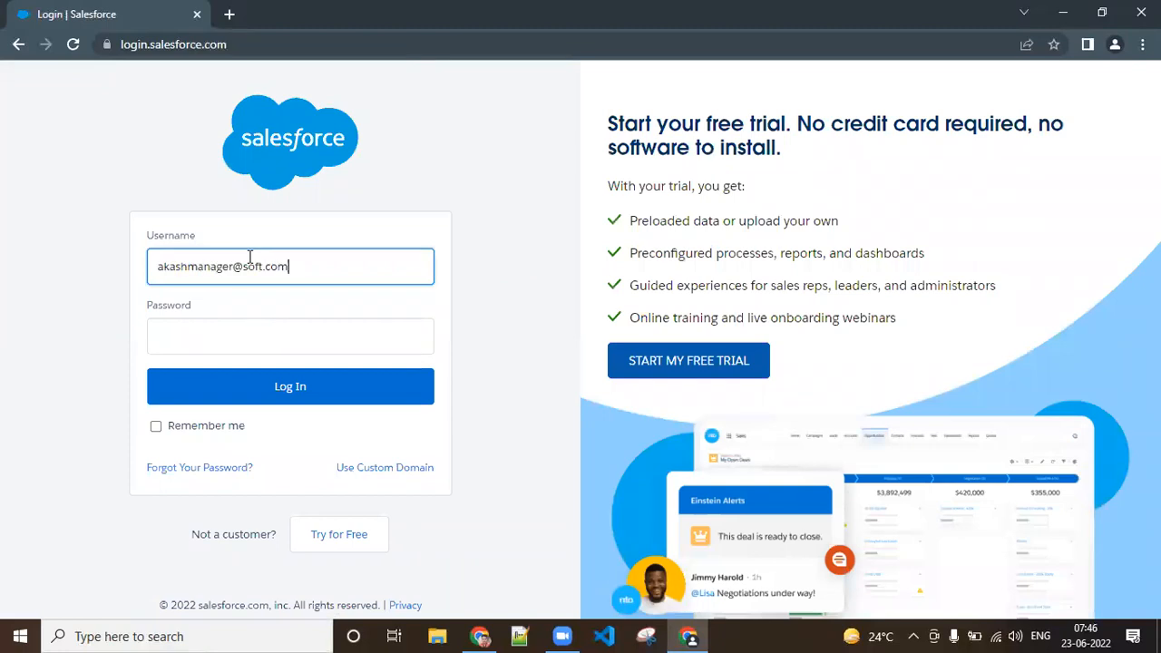
{"action": "left_click", "coordinate": [231, 345]}
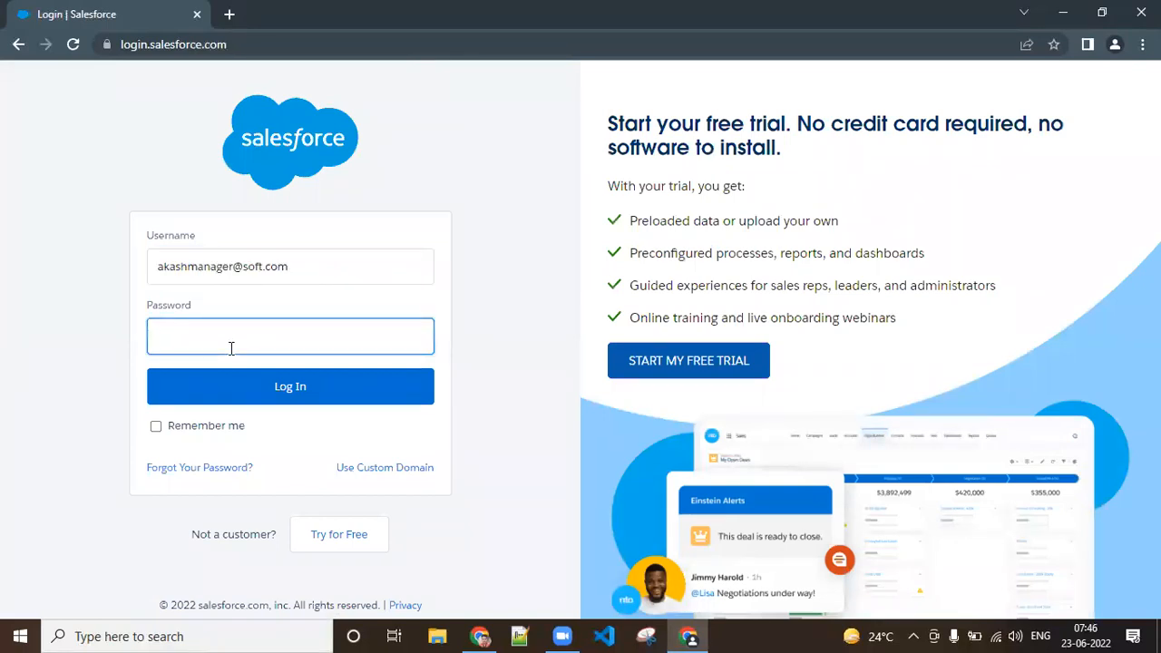
{"action": "type", "text": "•••••••"}
{"action": "left_click", "coordinate": [238, 387]}
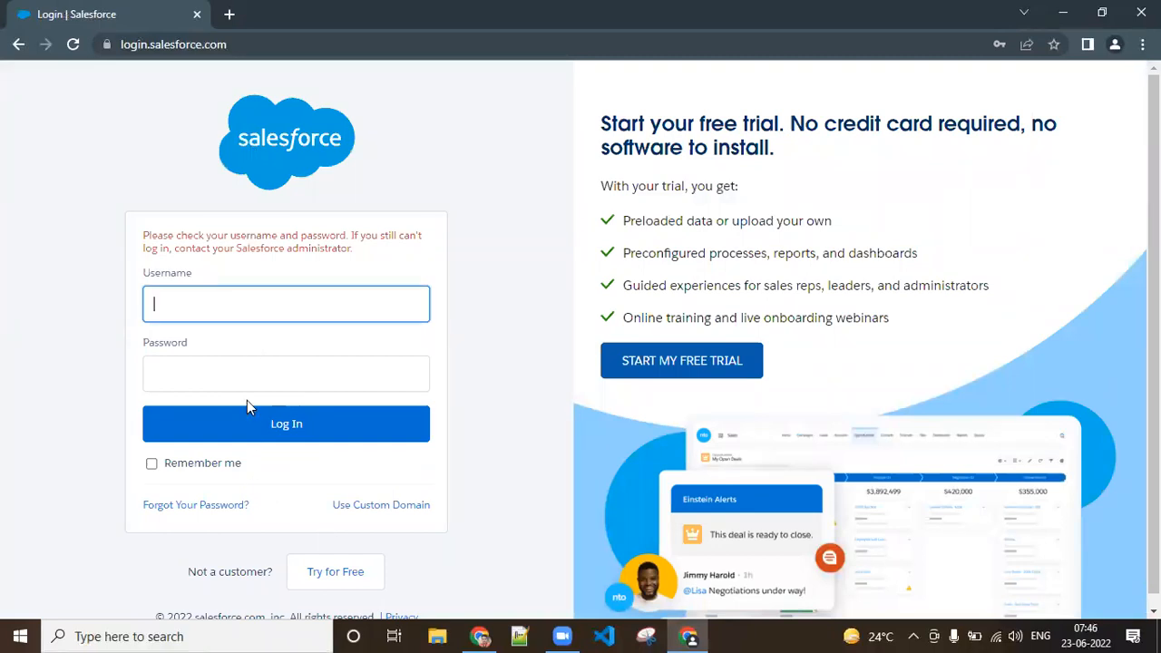
{"action": "key", "text": "ctrl+v"}
{"action": "left_click", "coordinate": [272, 362]}
{"action": "type", "text": "•"}
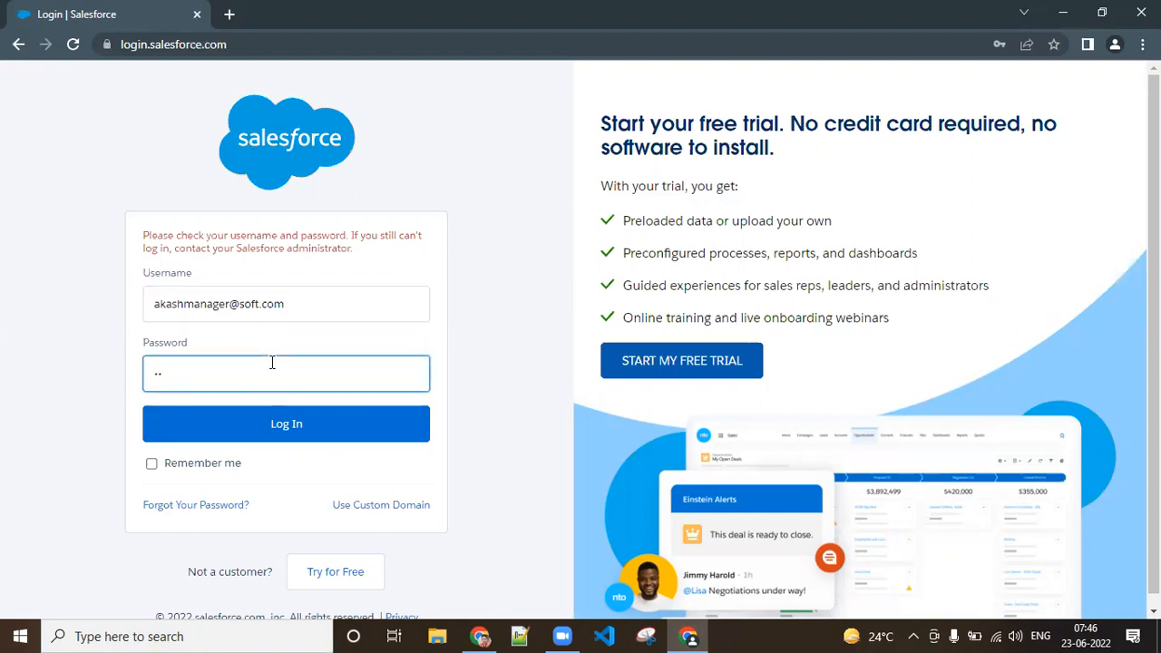
{"action": "type", "text": "••••••"}
{"action": "left_click", "coordinate": [271, 441]}
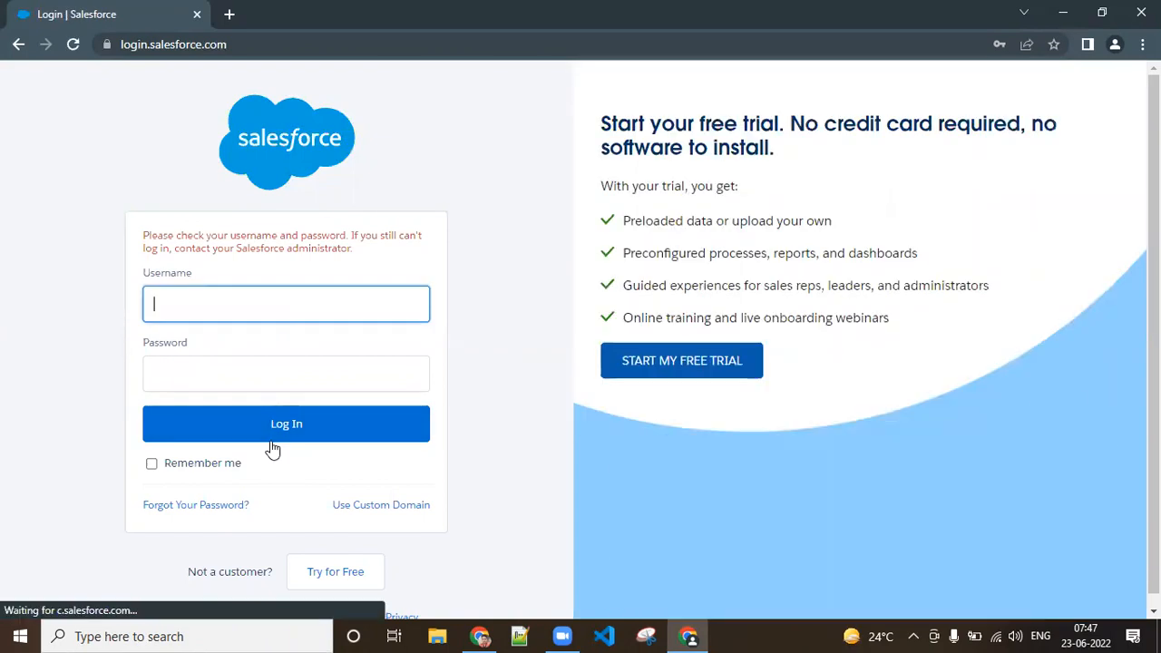
Retry the manager login twice more, then go to Forgot Your Password with the username entered
{"action": "key", "text": "ctrl+v"}
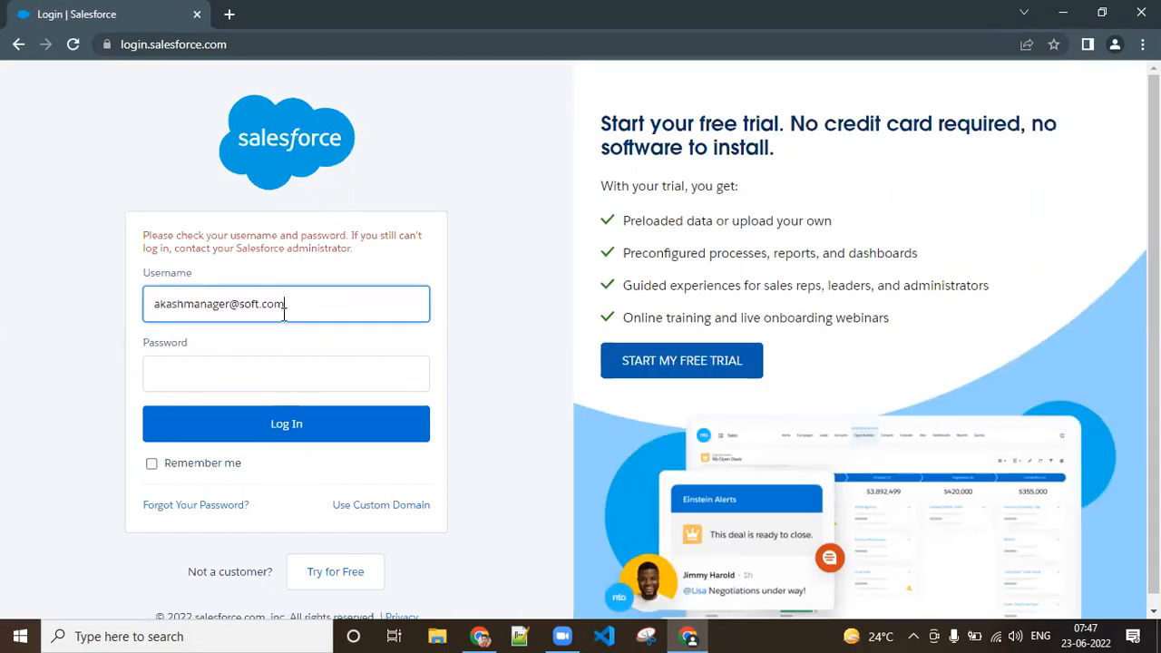
{"action": "left_click", "coordinate": [281, 370]}
{"action": "type", "text": "••••••••"}
{"action": "key", "text": "Return"}
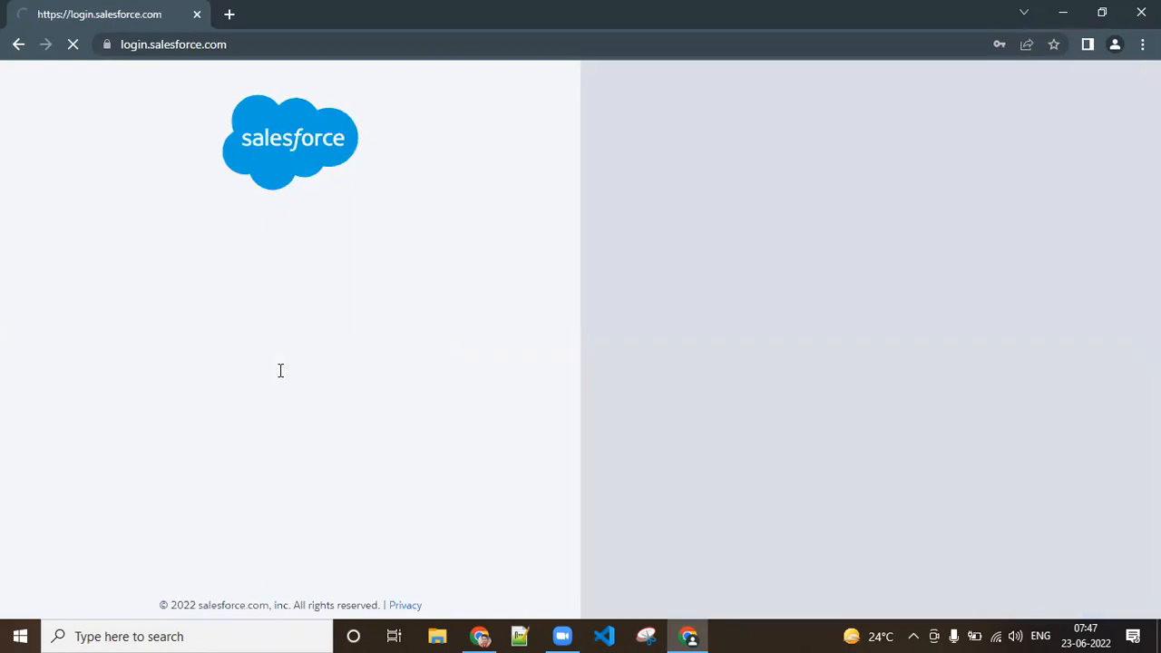
{"action": "key", "text": "ctrl+v"}
{"action": "key", "text": "Tab"}
{"action": "type", "text": "•••"}
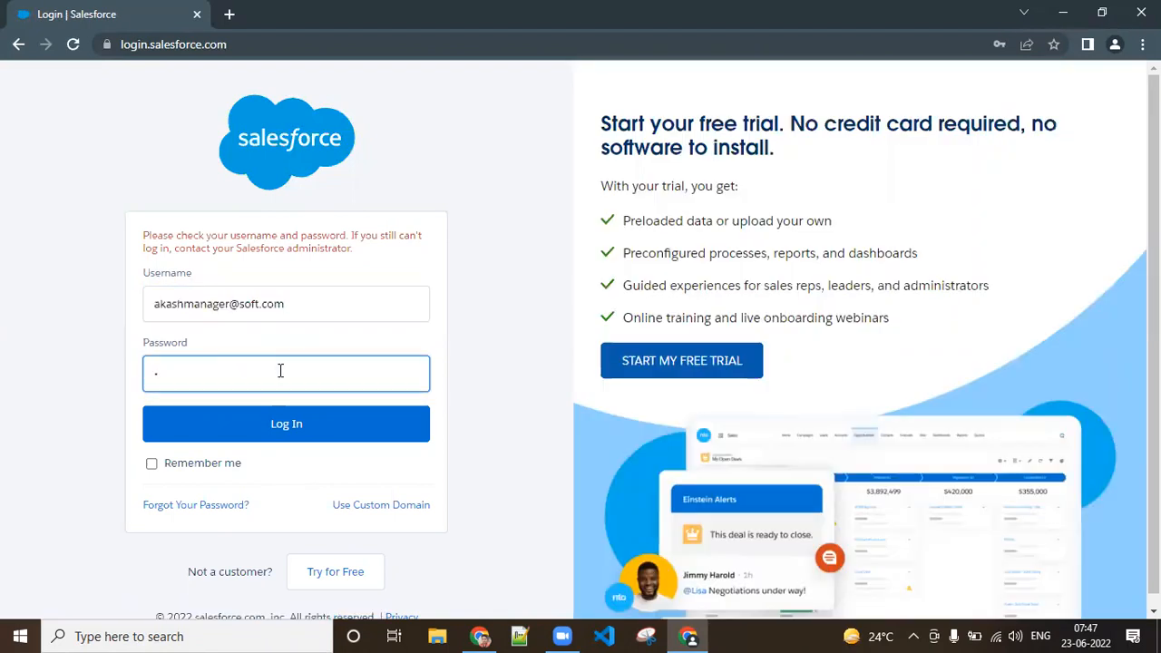
{"action": "type", "text": "••••"}
{"action": "left_click", "coordinate": [268, 423]}
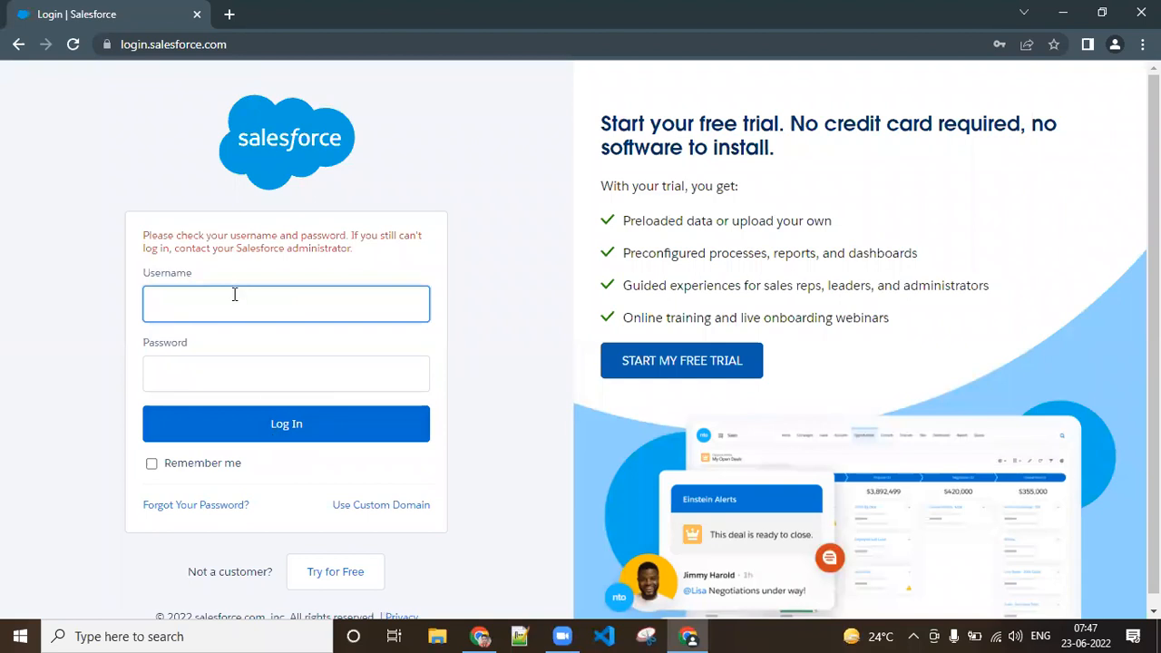
{"action": "key", "text": "ctrl+v"}
{"action": "left_click", "coordinate": [209, 506]}
Submit the manager's username for a password reset and open Gmail in a new tab to find the email
{"action": "key", "text": "ctrl+v"}
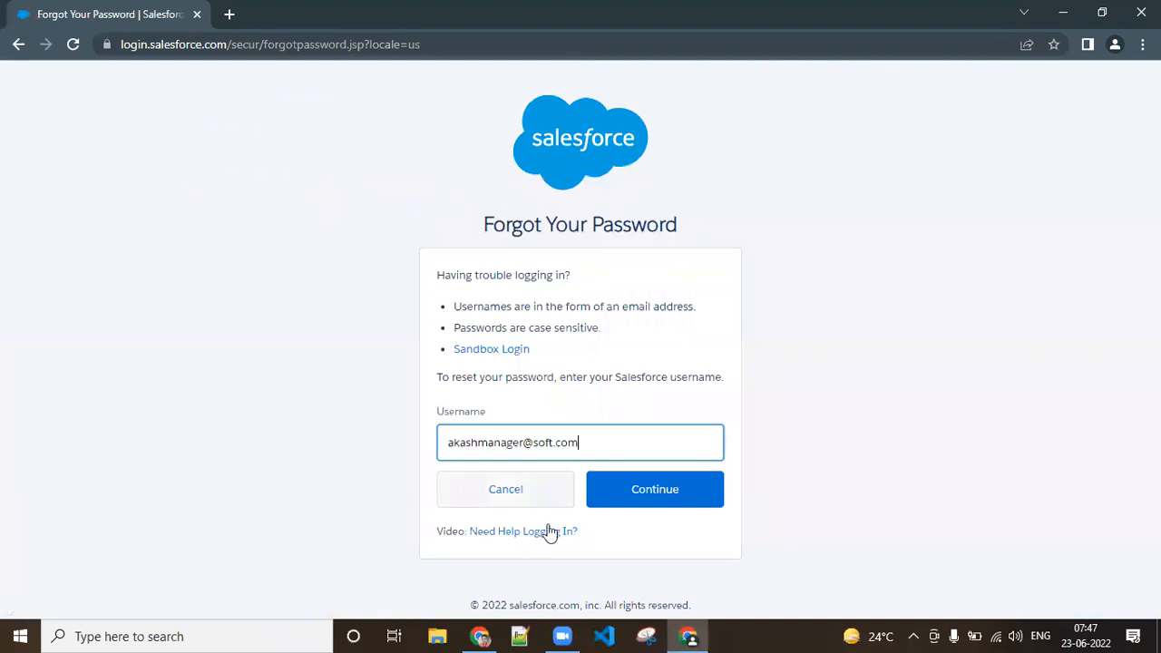
{"action": "left_click", "coordinate": [644, 490]}
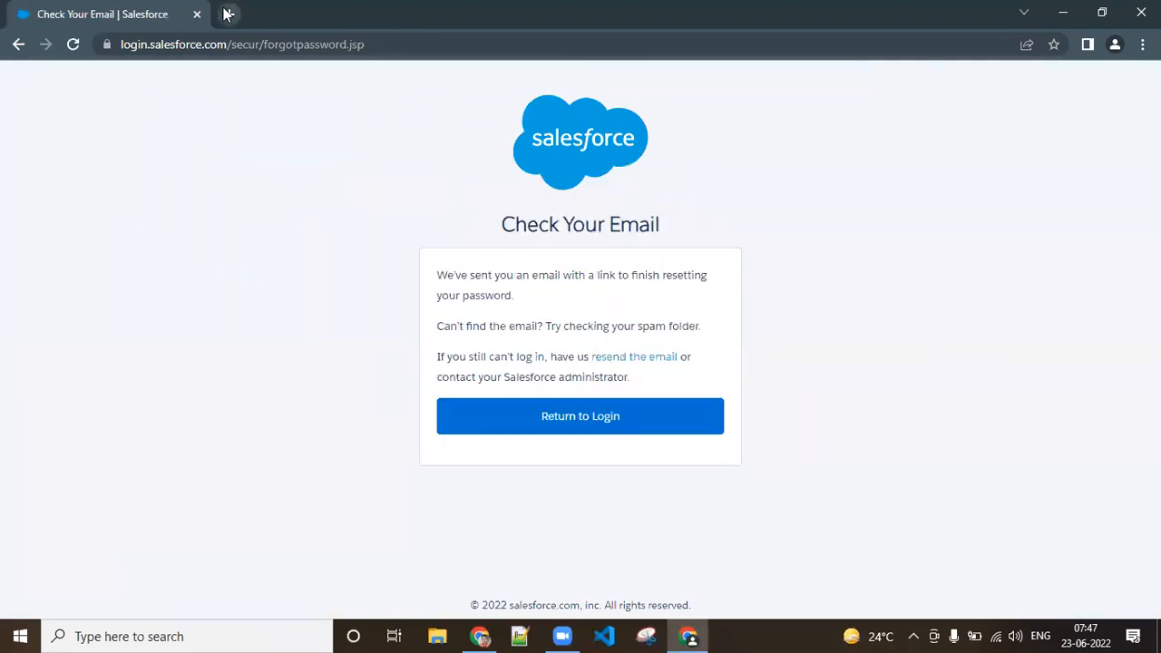
{"action": "left_click", "coordinate": [227, 13]}
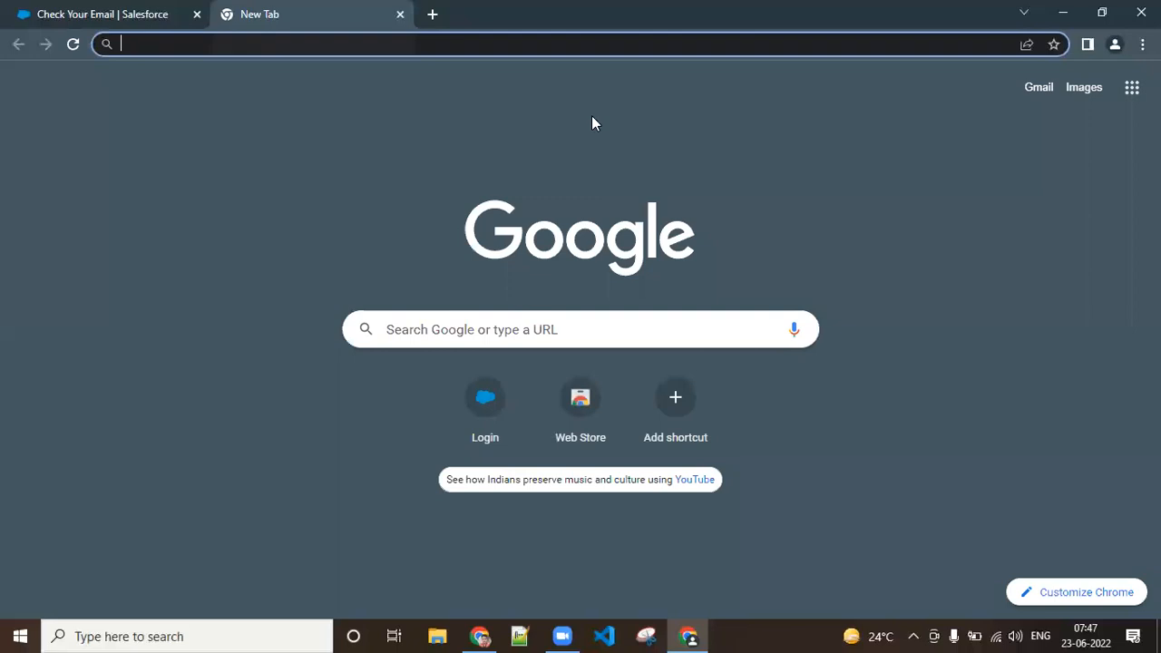
{"action": "left_click", "coordinate": [1044, 93]}
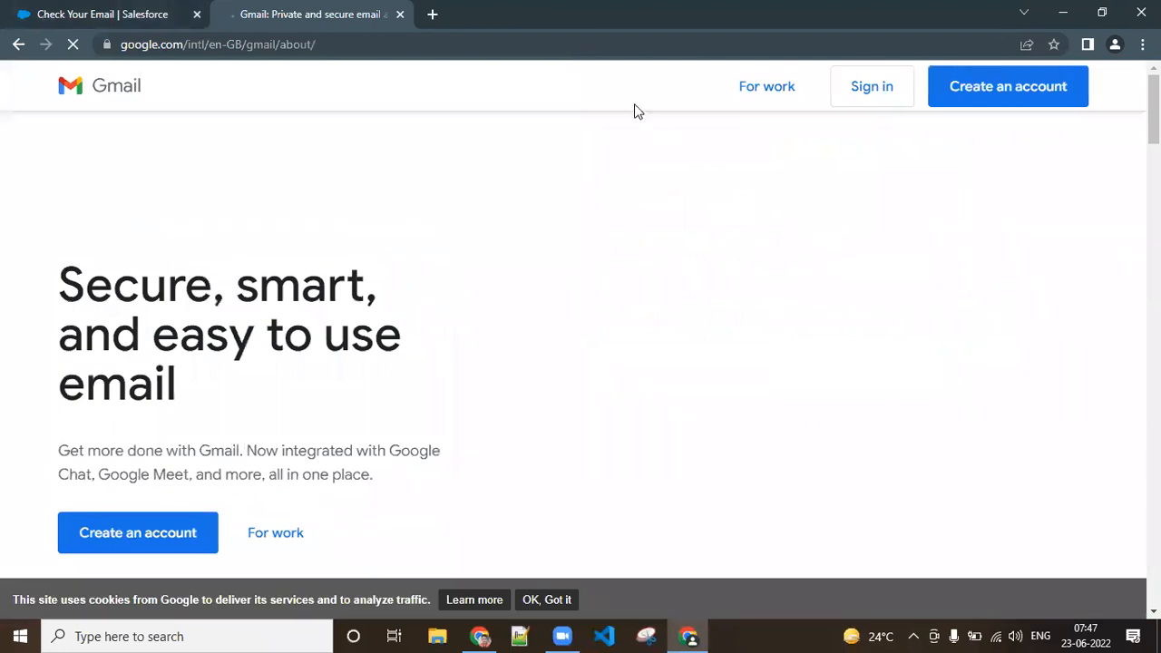
Close Gmail, return to the login page, and close the login window
{"action": "left_click", "coordinate": [400, 14]}
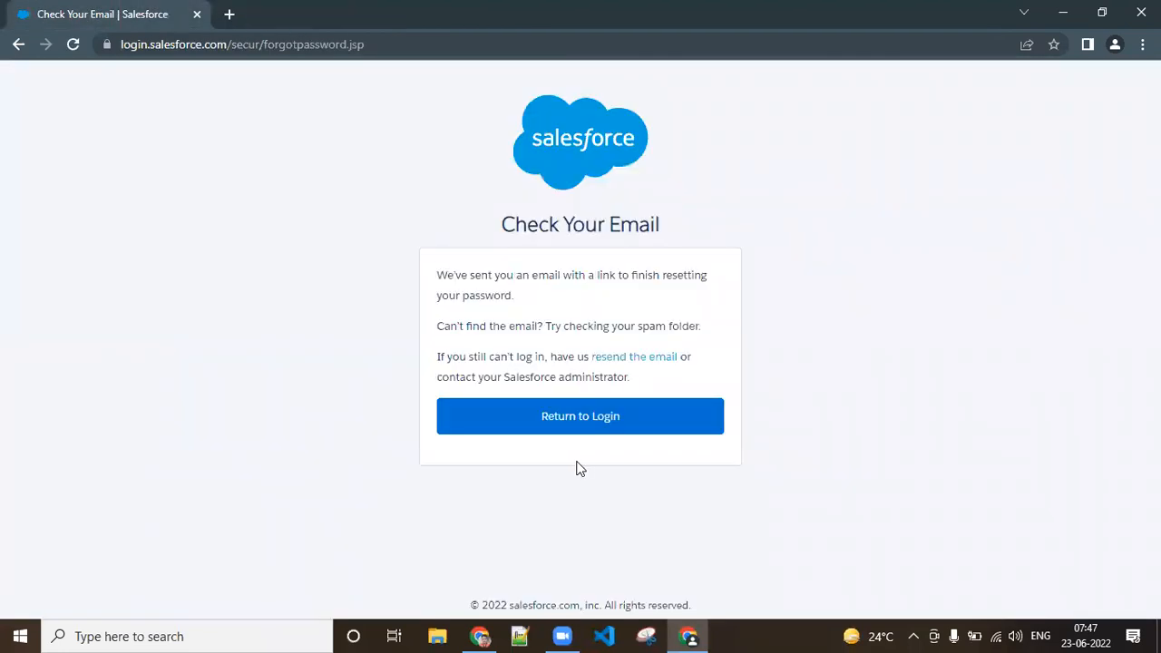
{"action": "left_click", "coordinate": [585, 426]}
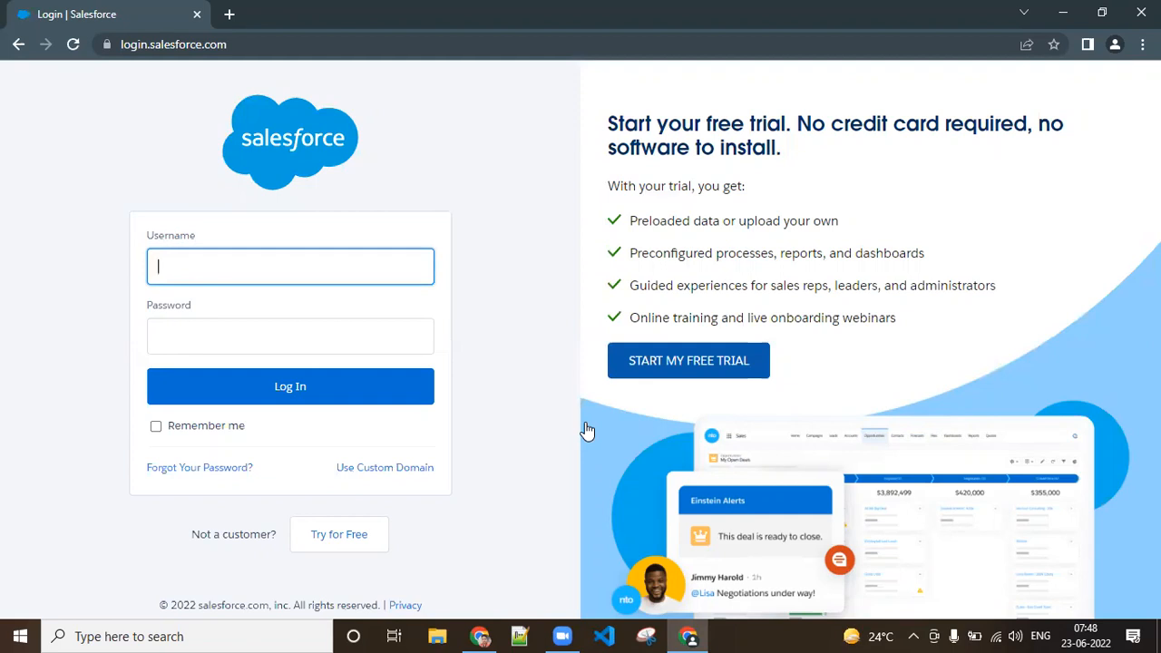
{"action": "left_click", "coordinate": [197, 15]}
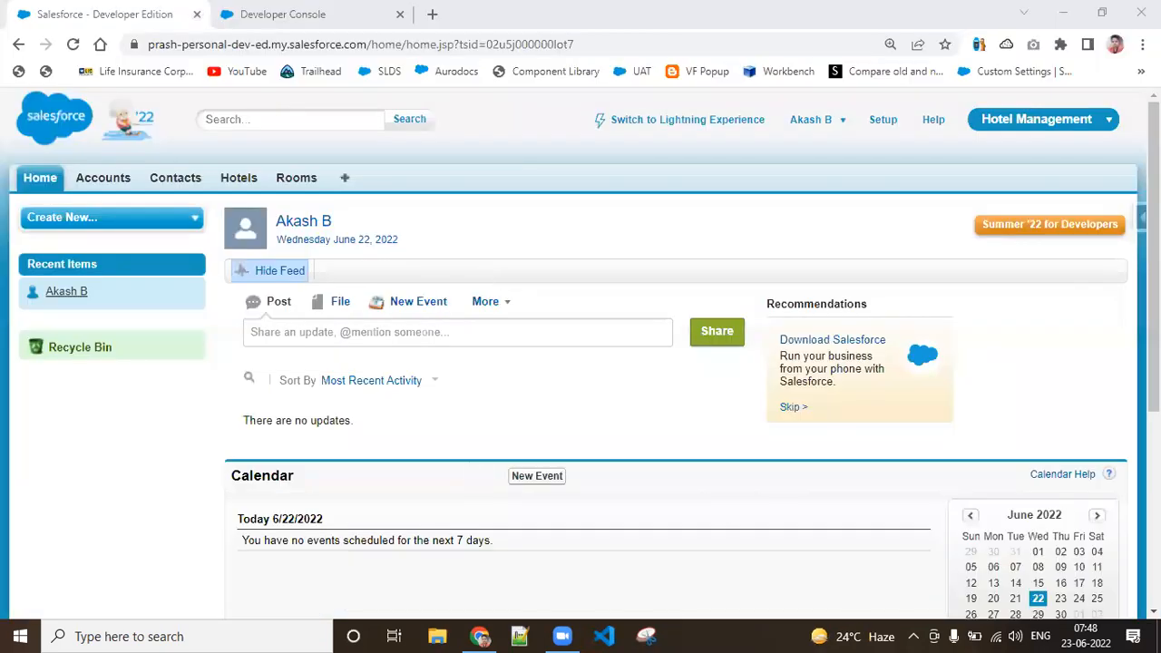
{"action": "left_click", "coordinate": [1115, 45]}
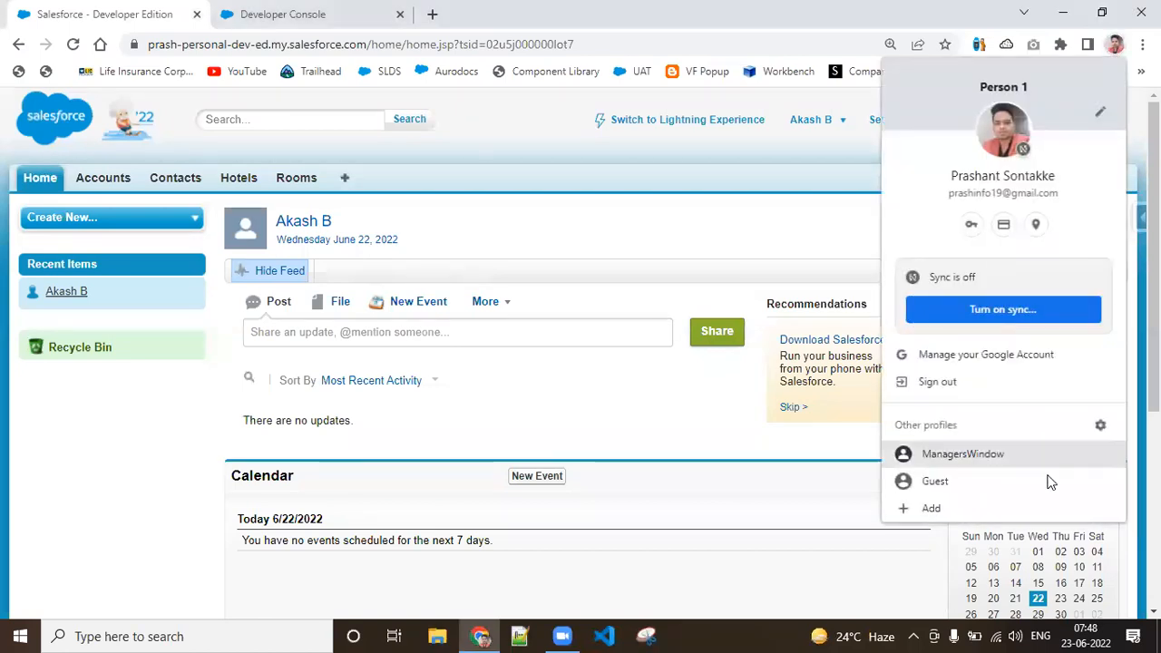
{"action": "left_click", "coordinate": [997, 463]}
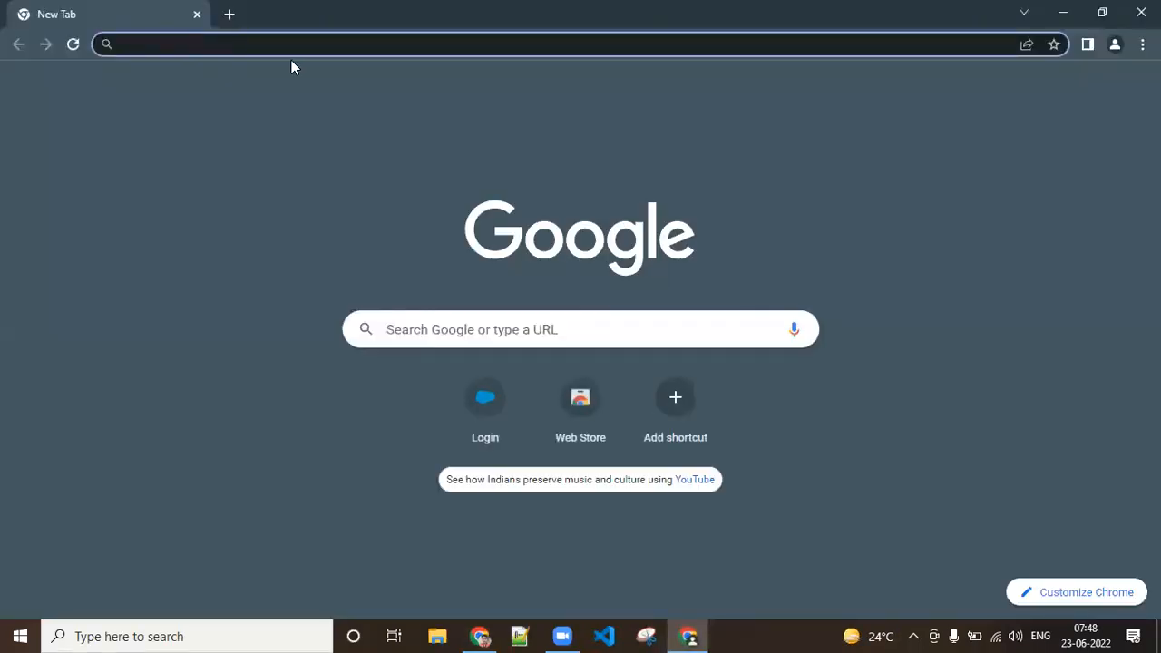
{"action": "left_click", "coordinate": [197, 14]}
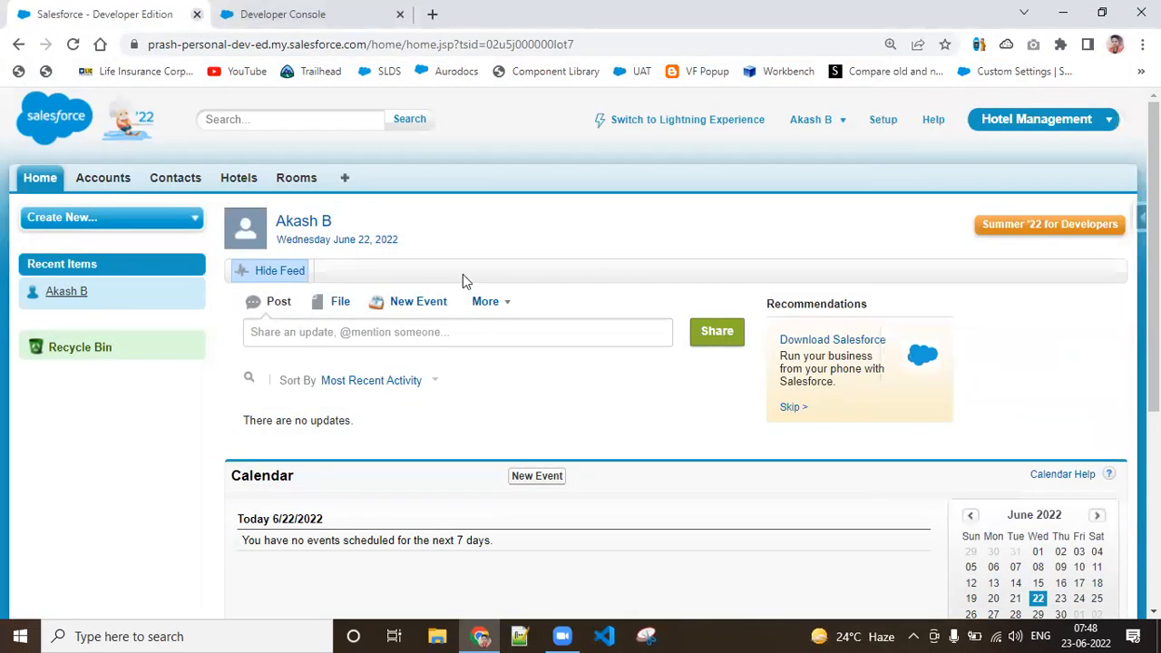
{"action": "left_click", "coordinate": [1114, 44]}
{"action": "left_click", "coordinate": [1028, 490]}
{"action": "type", "text": "l"}
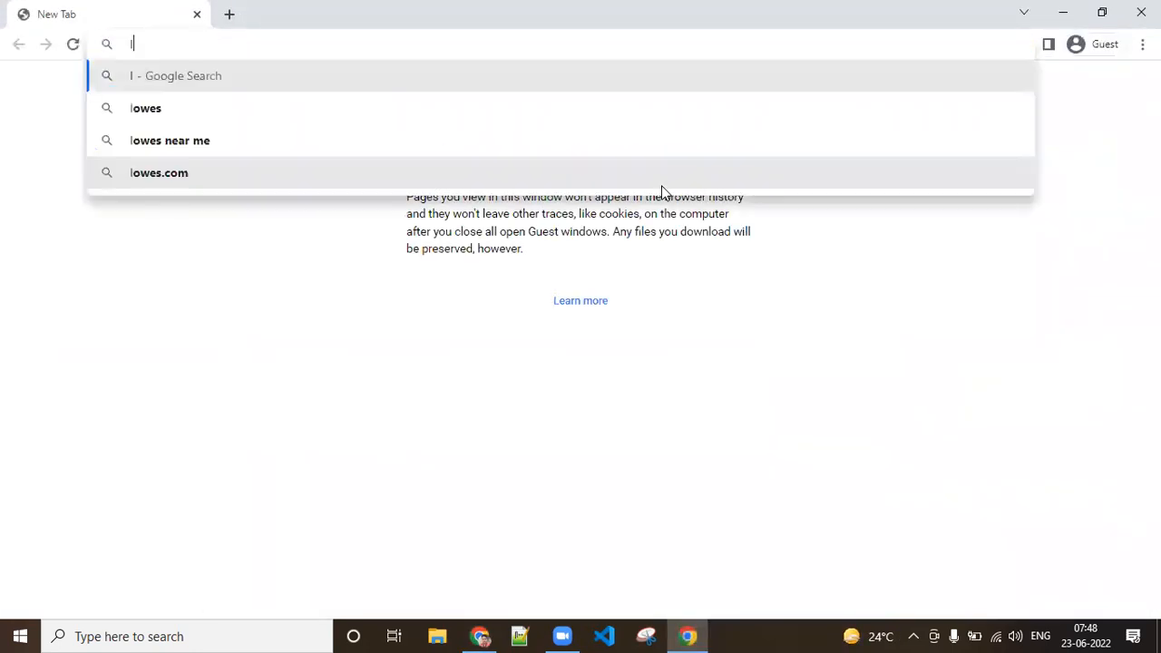
{"action": "type", "text": "ogin.sa"}
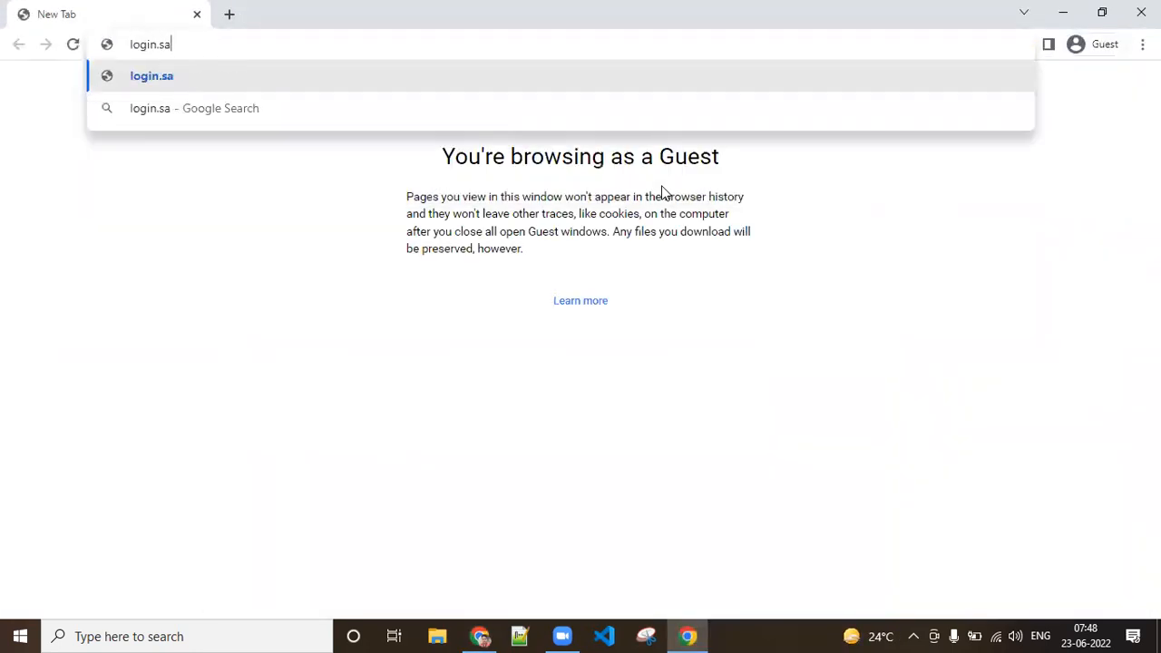
{"action": "type", "text": "lesforc"}
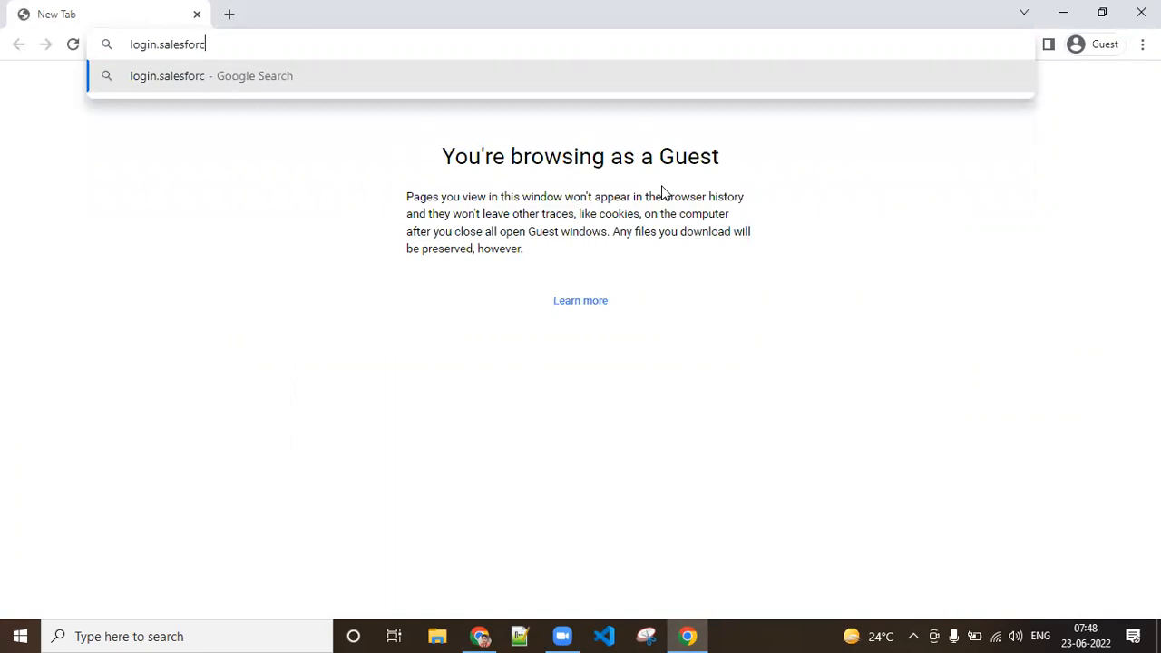
{"action": "type", "text": "e.com"}
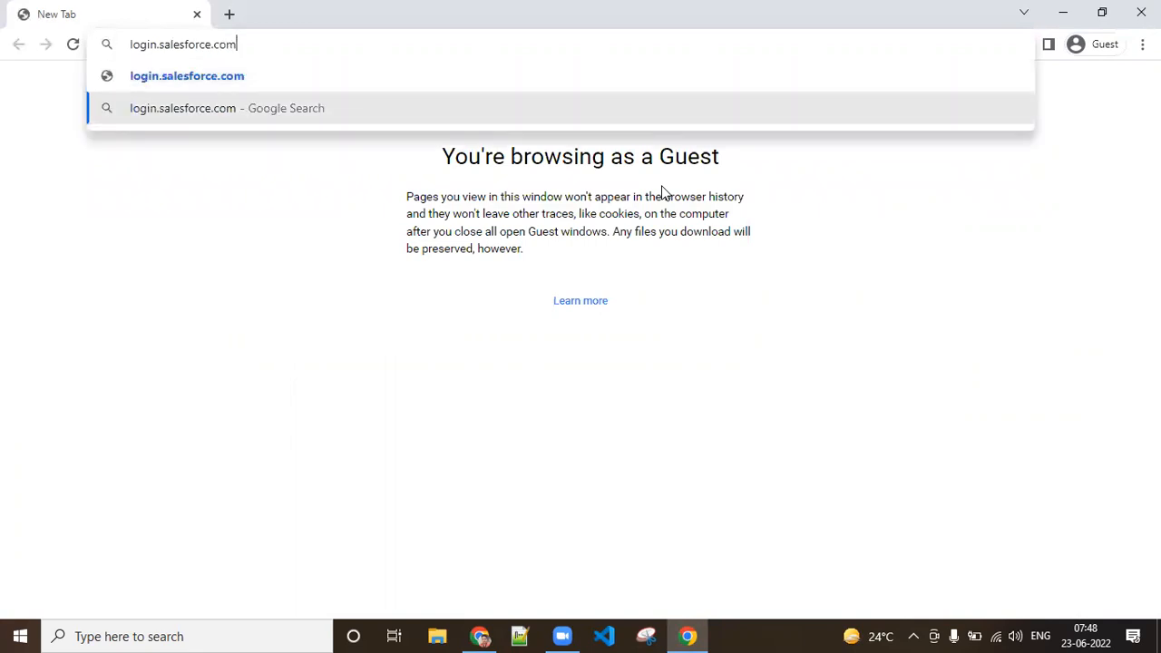
{"action": "key", "text": "Return"}
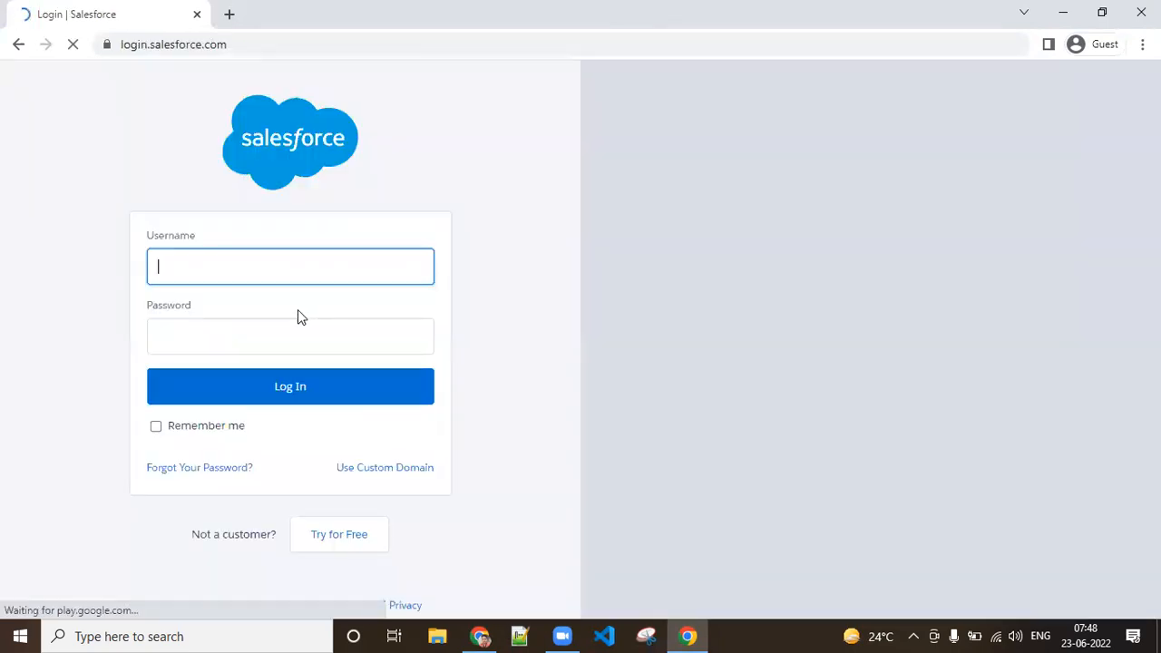
{"action": "key", "text": "ctrl+v"}
{"action": "left_click", "coordinate": [289, 334]}
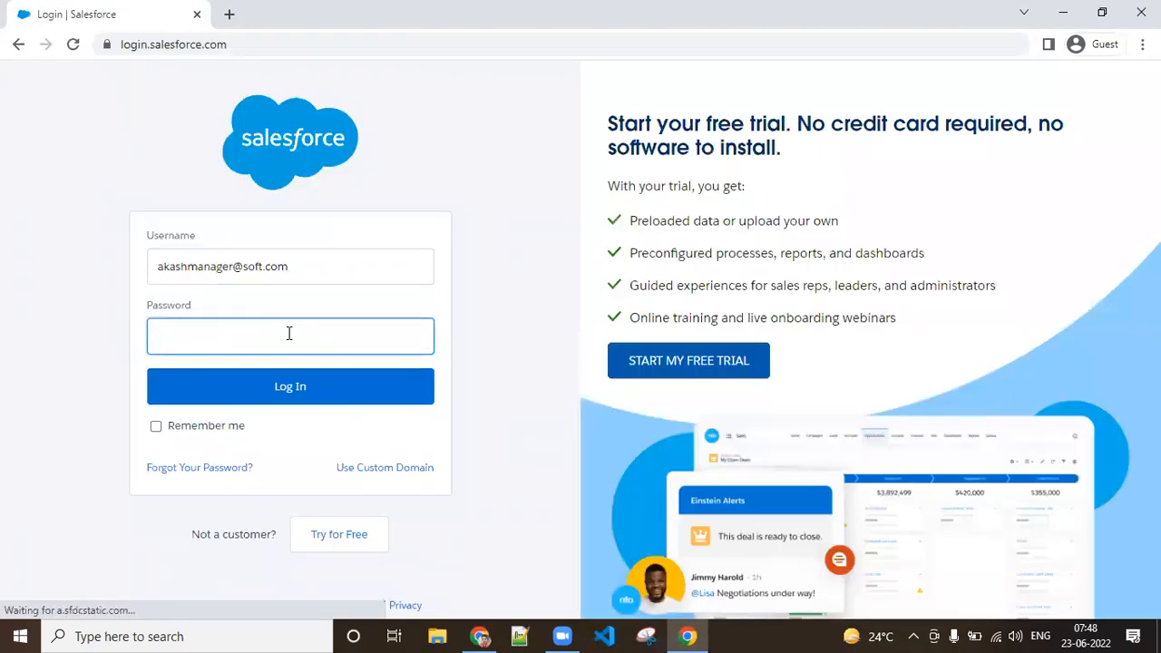
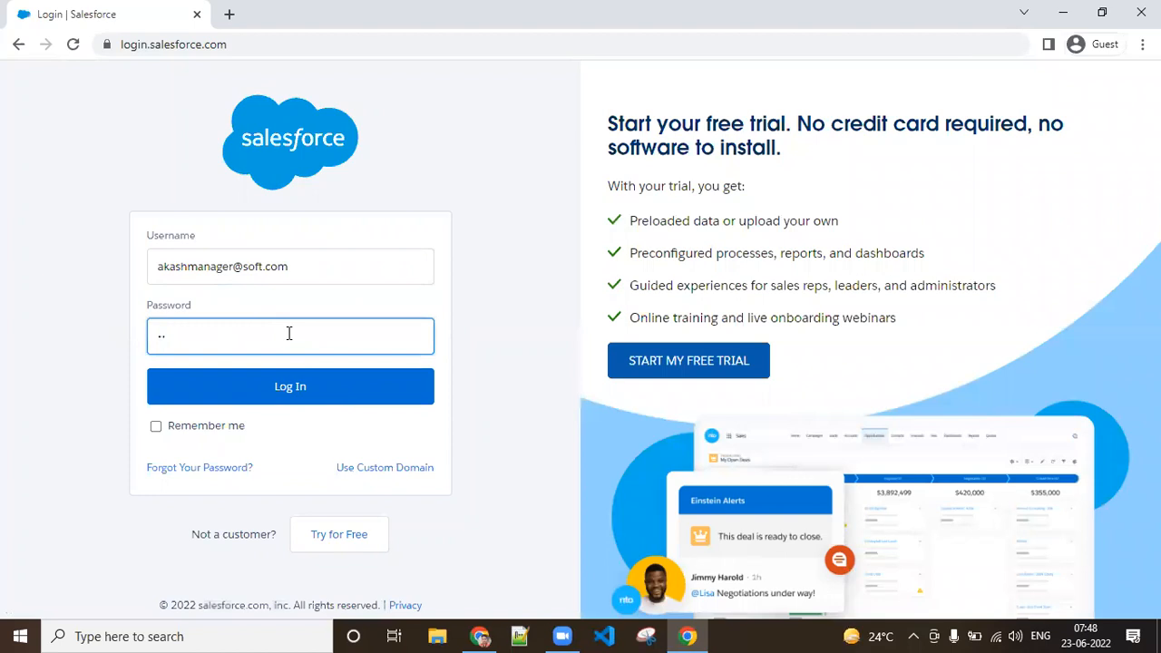
{"action": "left_click", "coordinate": [280, 385]}
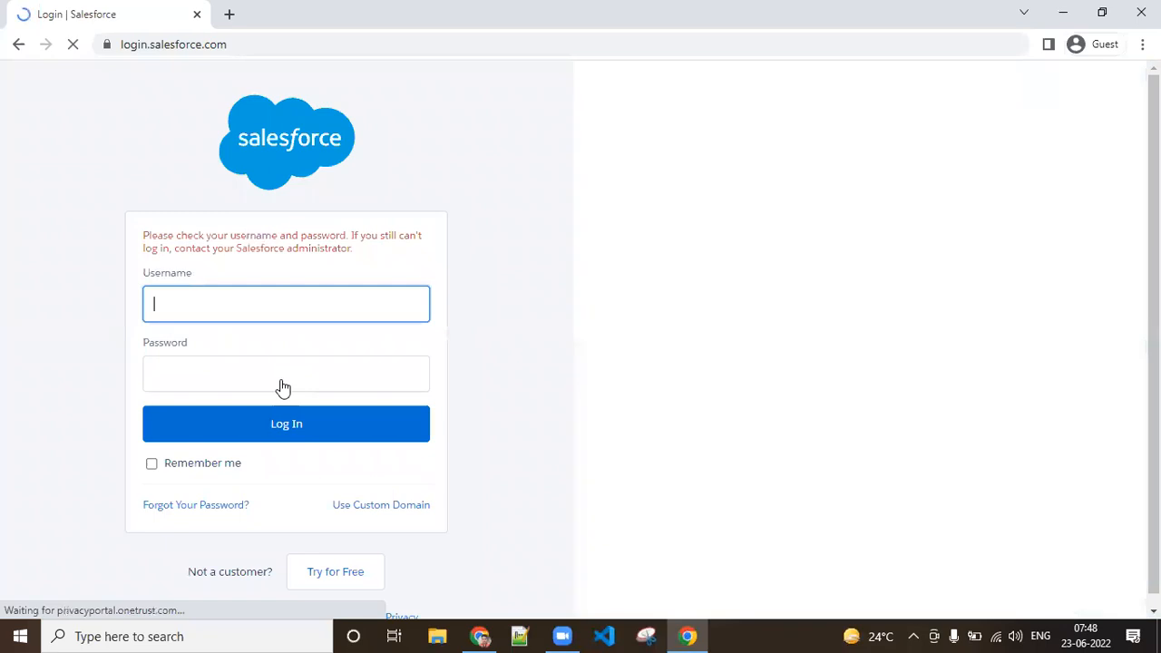
{"action": "key", "text": "ctrl+v"}
{"action": "left_click", "coordinate": [268, 362]}
{"action": "type", "text": "aaaaaa"}
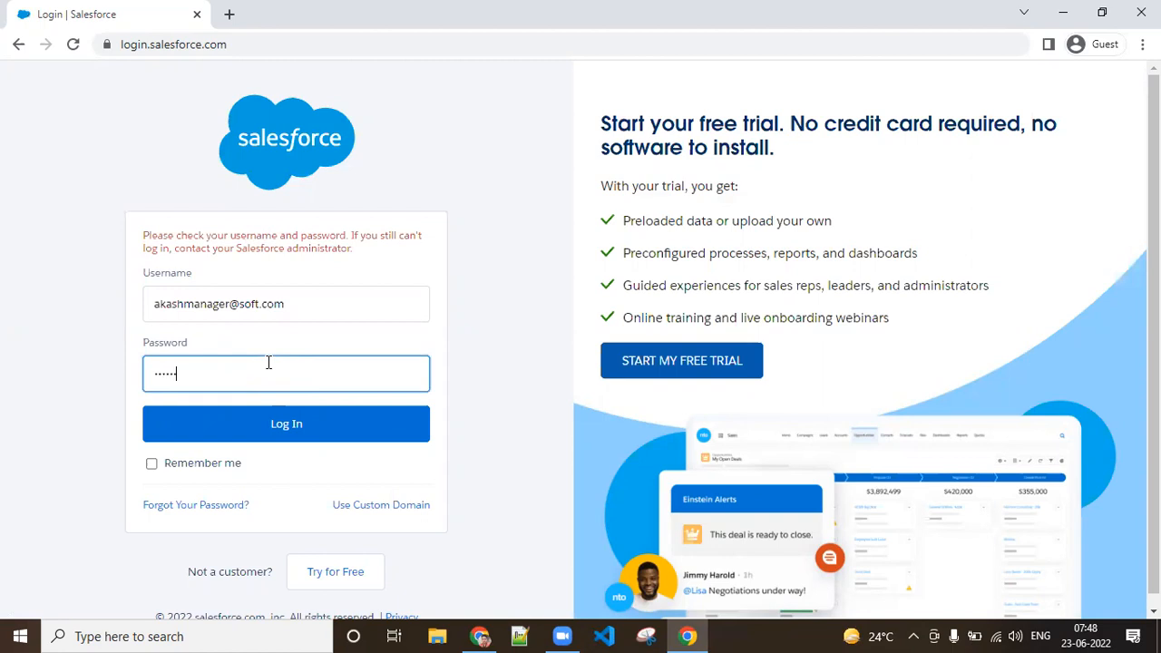
{"action": "left_click", "coordinate": [244, 426]}
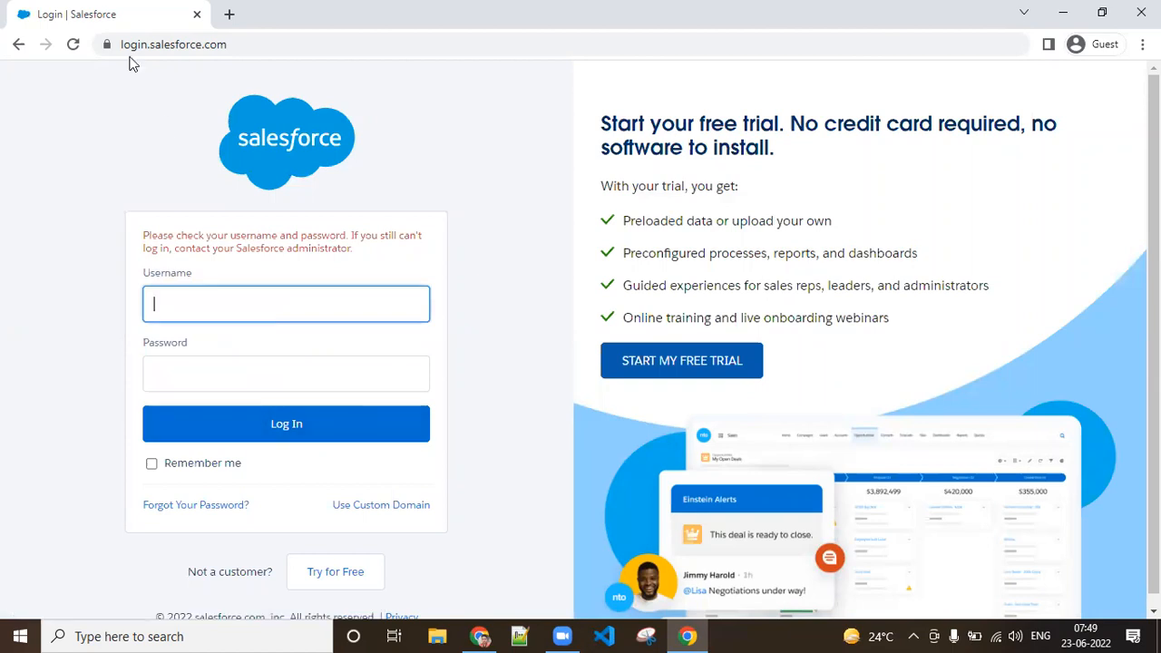
{"action": "left_click", "coordinate": [196, 15]}
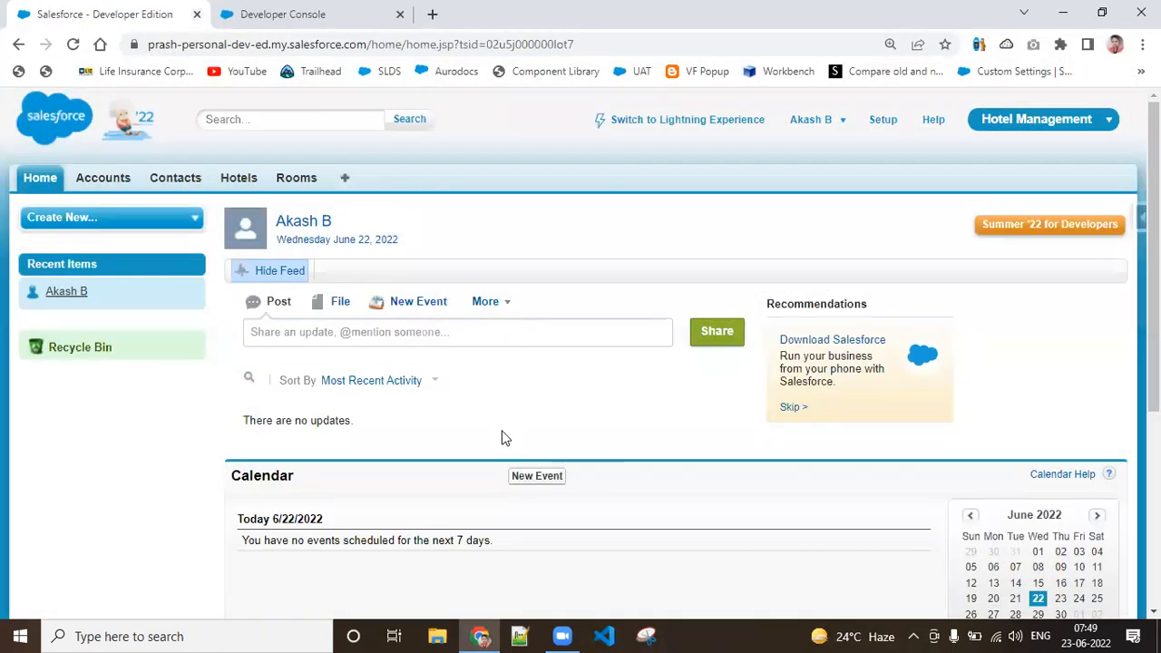
Bring the Chrome window with the manager user's Change Password page to the front
{"action": "mouse_move", "coordinate": [561, 635]}
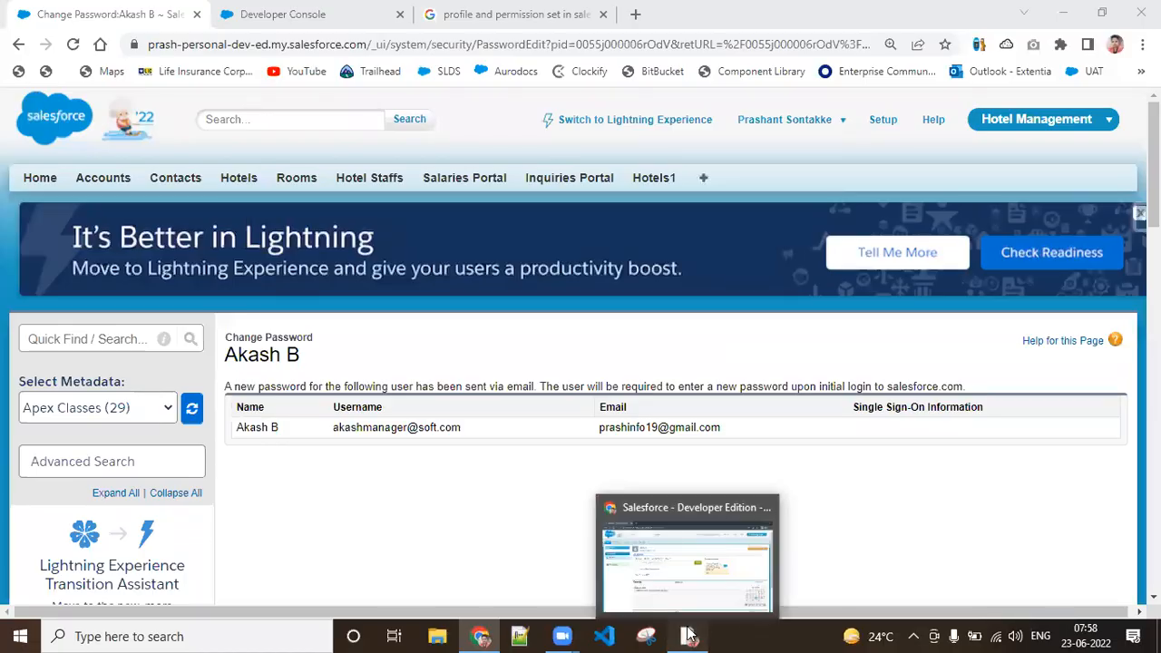
{"action": "left_click", "coordinate": [689, 635]}
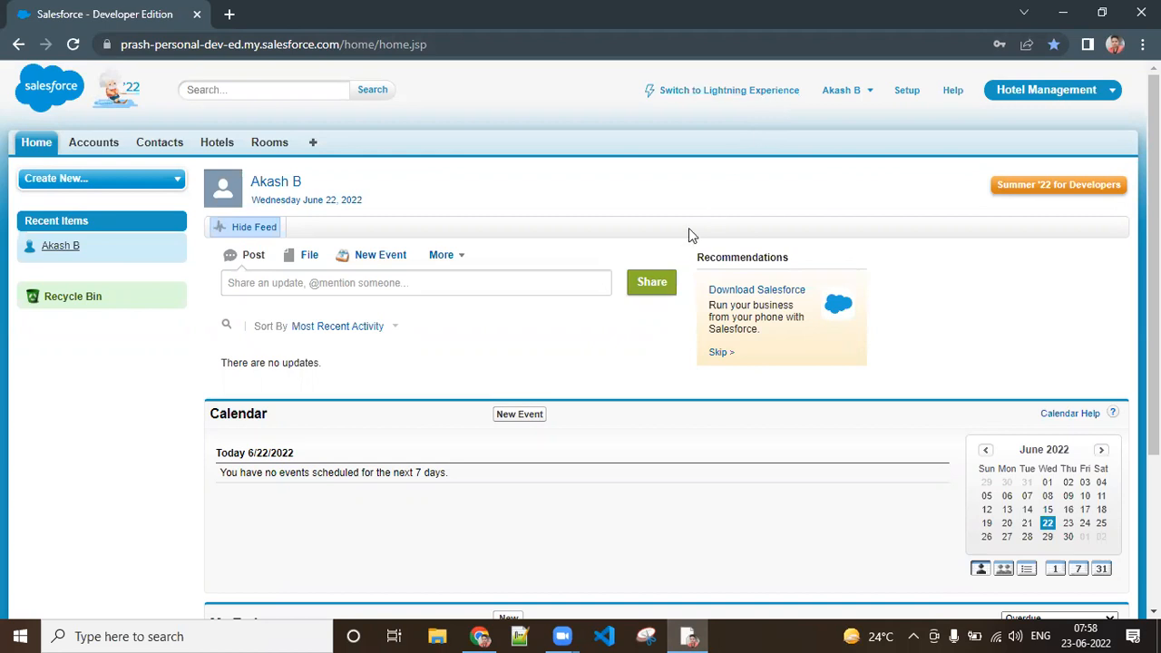
{"action": "left_click", "coordinate": [480, 636]}
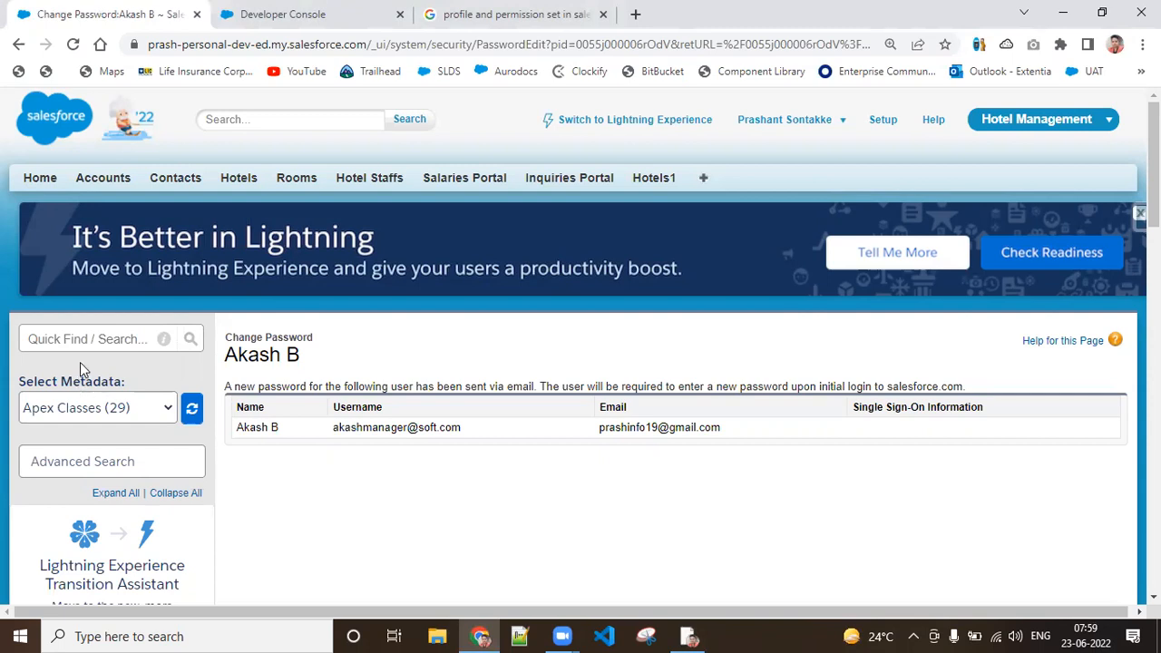
Search Setup for 'profile', filter Profiles by M, and start editing Managers Profile
{"action": "left_click", "coordinate": [87, 340]}
{"action": "type", "text": "profile"}
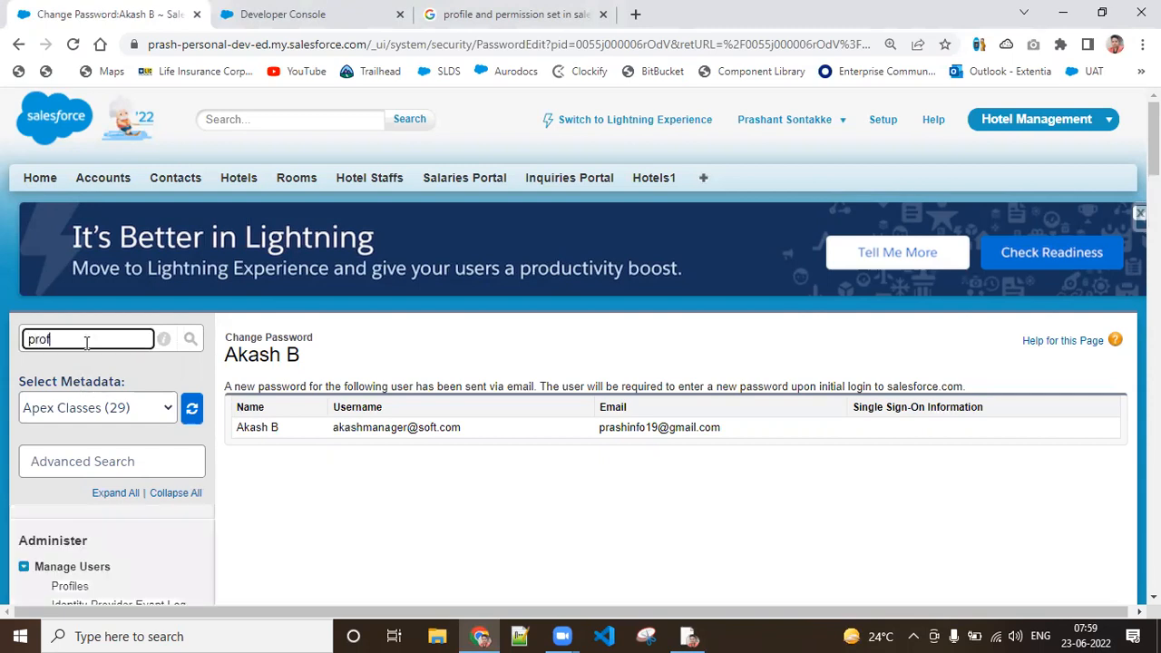
{"action": "left_click", "coordinate": [78, 587]}
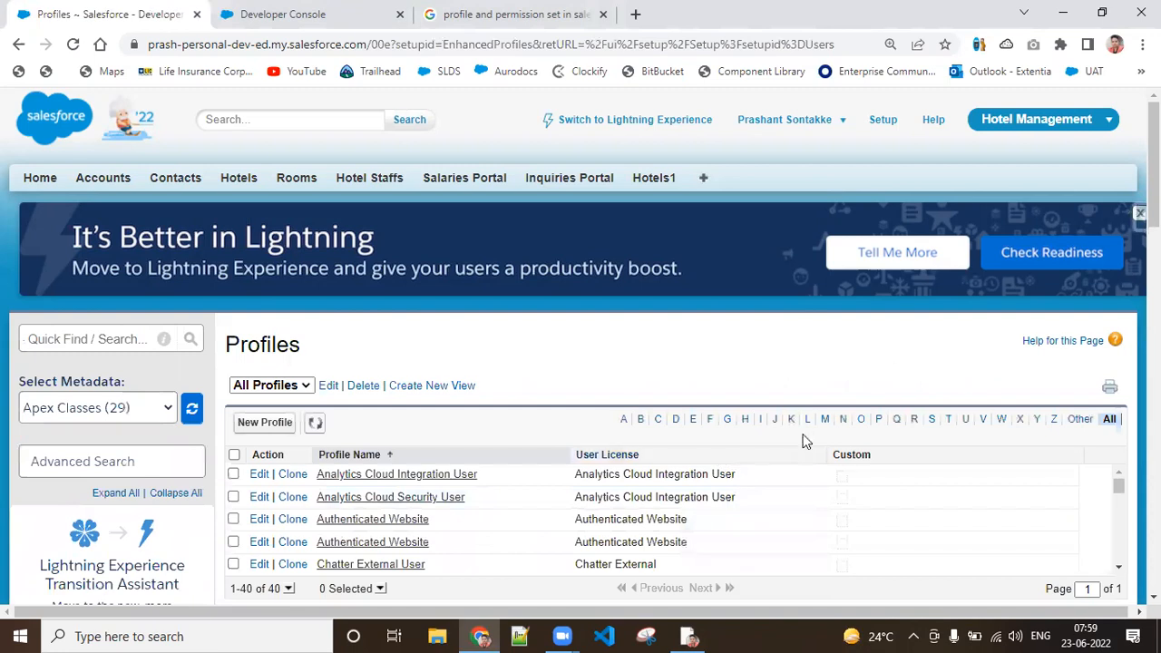
{"action": "left_click", "coordinate": [820, 424]}
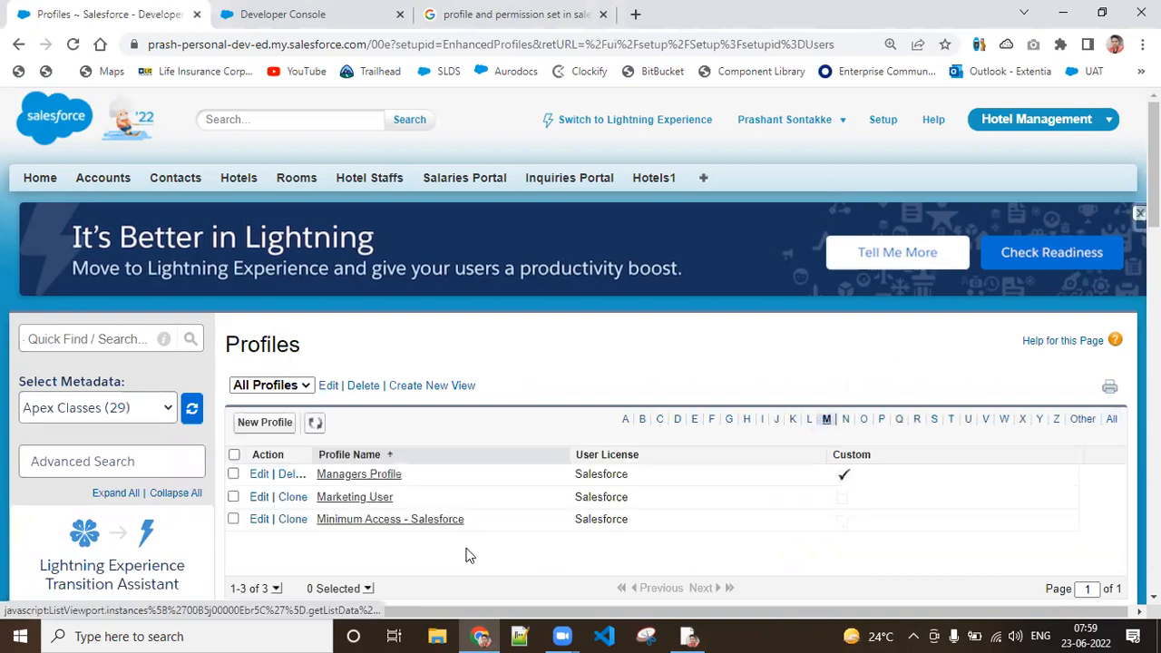
{"action": "left_click", "coordinate": [379, 485]}
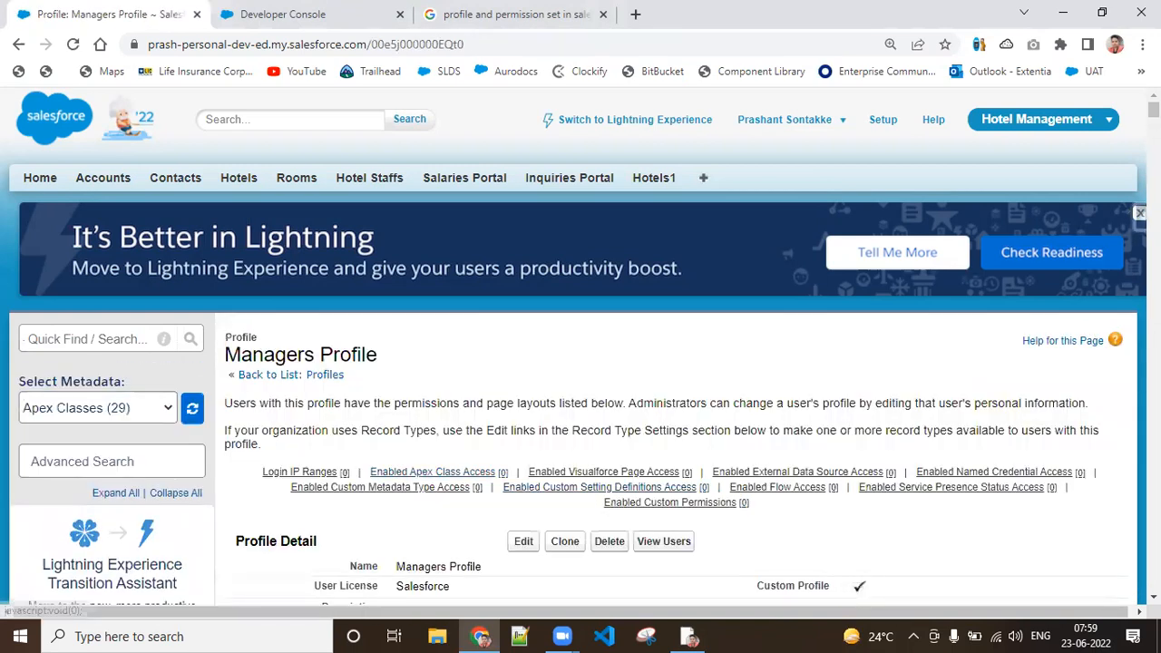
{"action": "left_click", "coordinate": [513, 543]}
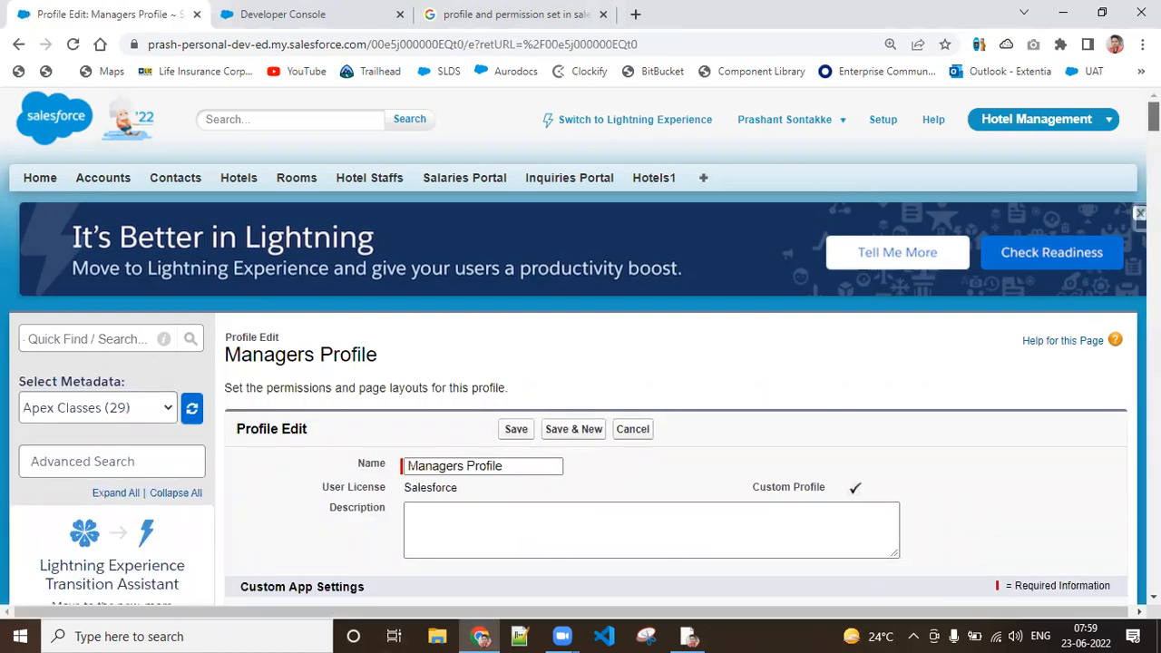
{"action": "scroll", "coordinate": [580, 345], "scroll_direction": "down", "scroll_amount": 20}
{"action": "scroll", "coordinate": [580, 345], "scroll_direction": "down", "scroll_amount": 20}
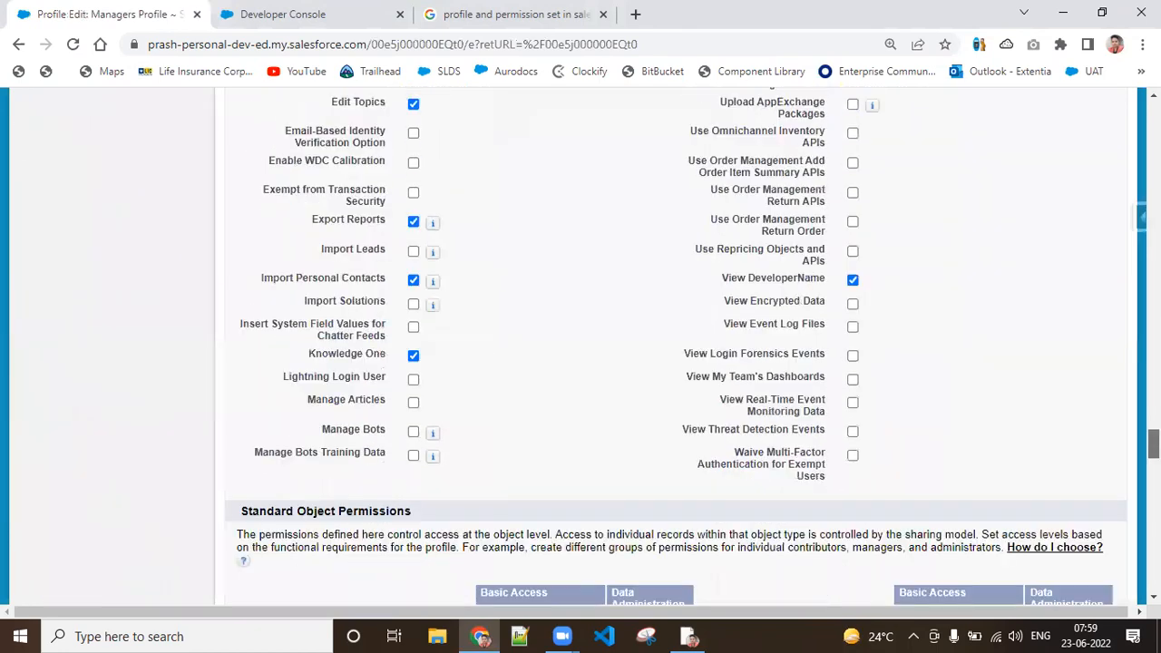
{"action": "scroll", "coordinate": [760, 509], "scroll_direction": "down", "scroll_amount": 4}
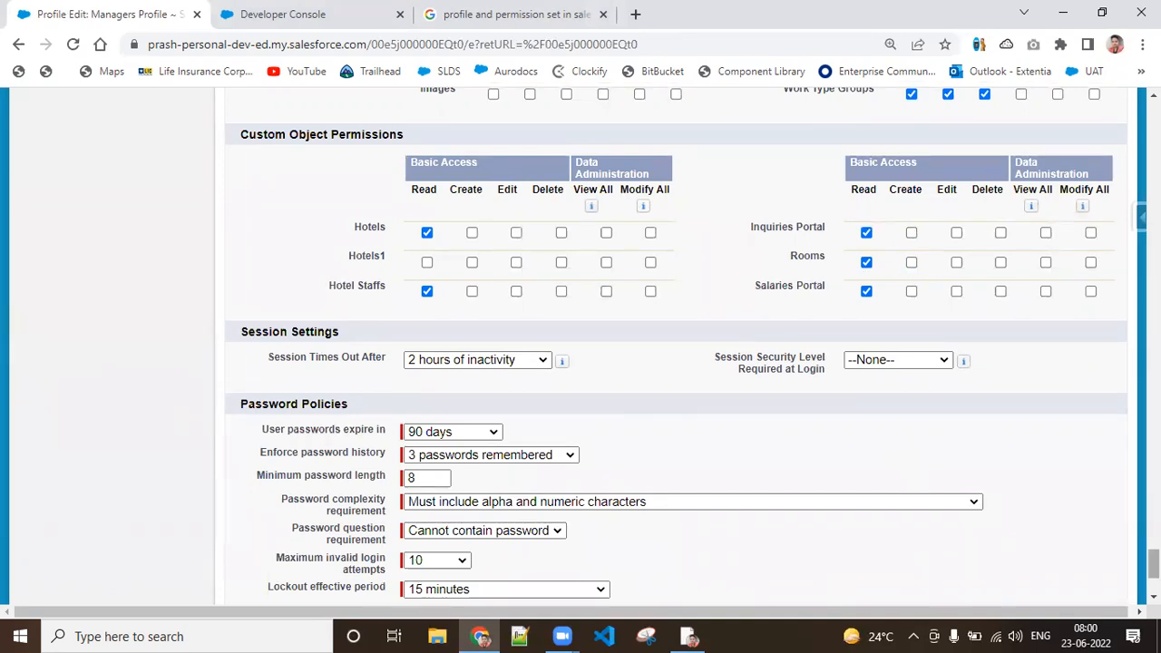
{"action": "left_click_drag", "start_coordinate": [1153, 563], "coordinate": [1091, 54]}
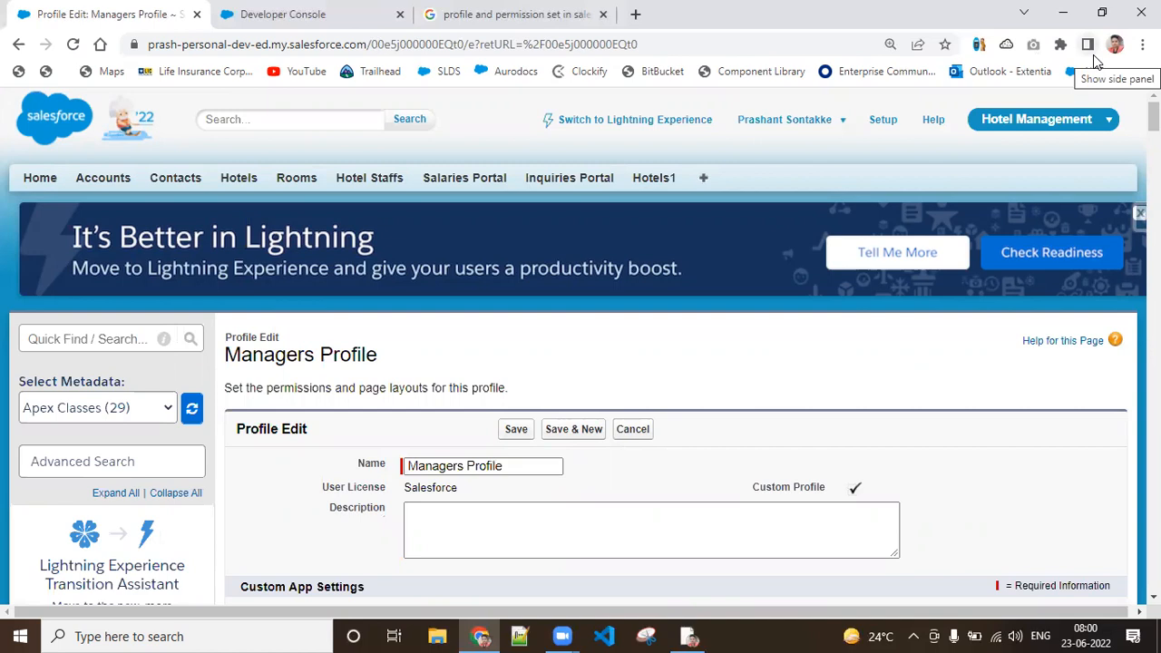
Cancel the edit and list the users assigned to Managers Profile, sorted by full name
{"action": "left_click", "coordinate": [632, 429]}
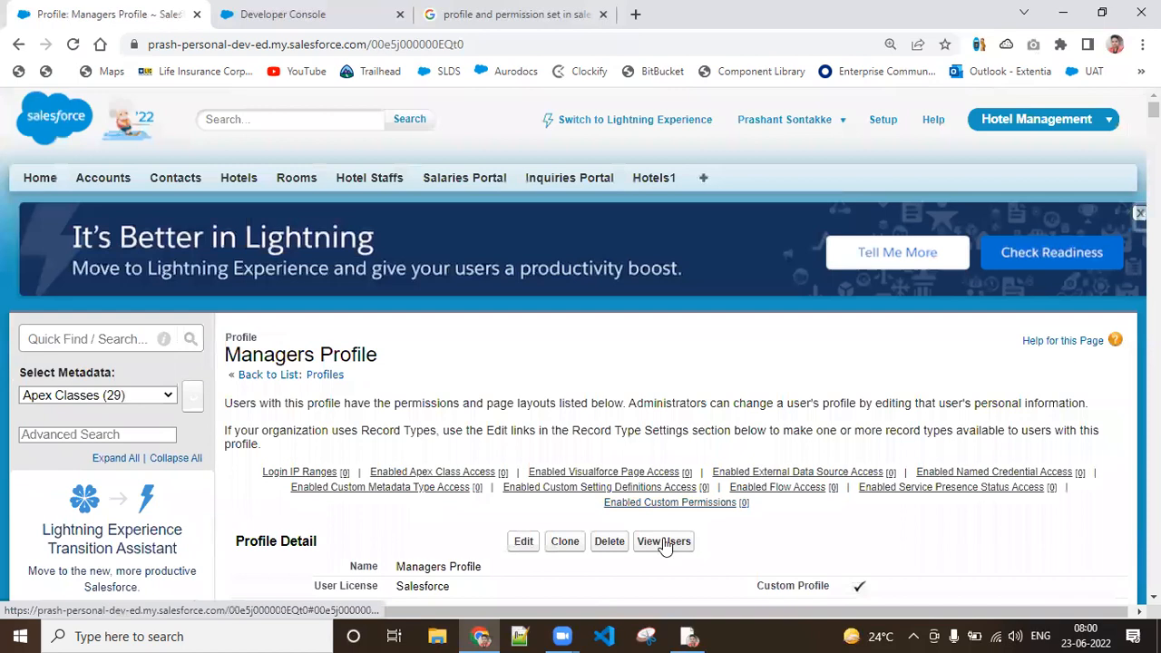
{"action": "left_click", "coordinate": [665, 543]}
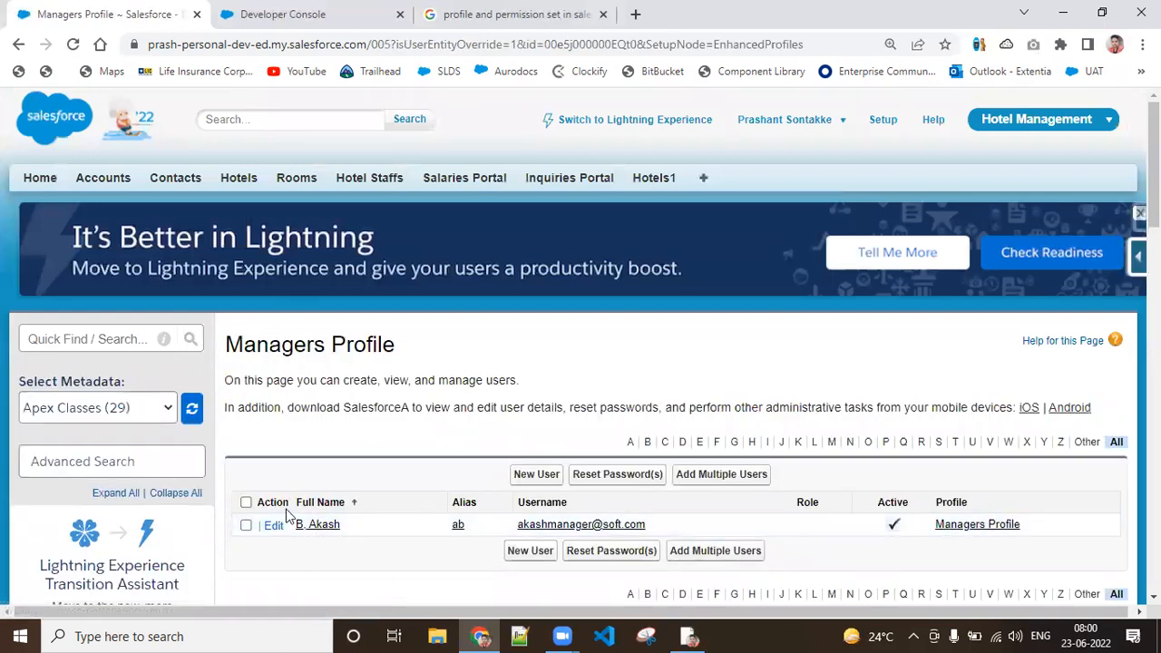
{"action": "left_click", "coordinate": [352, 501]}
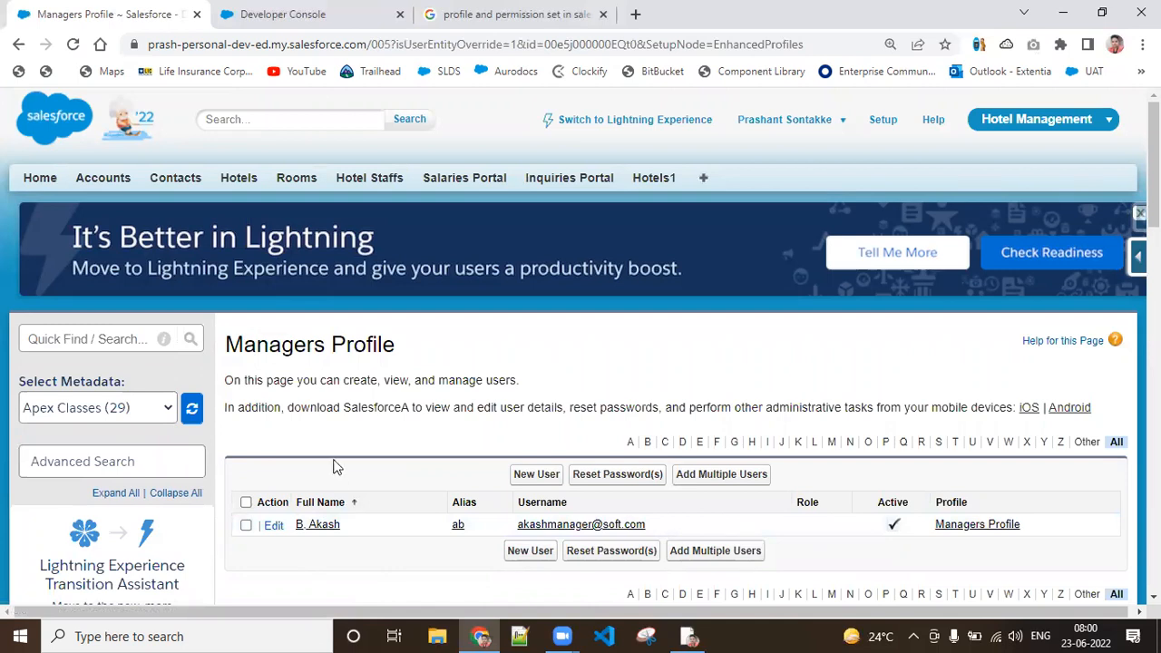
{"action": "left_click", "coordinate": [18, 43]}
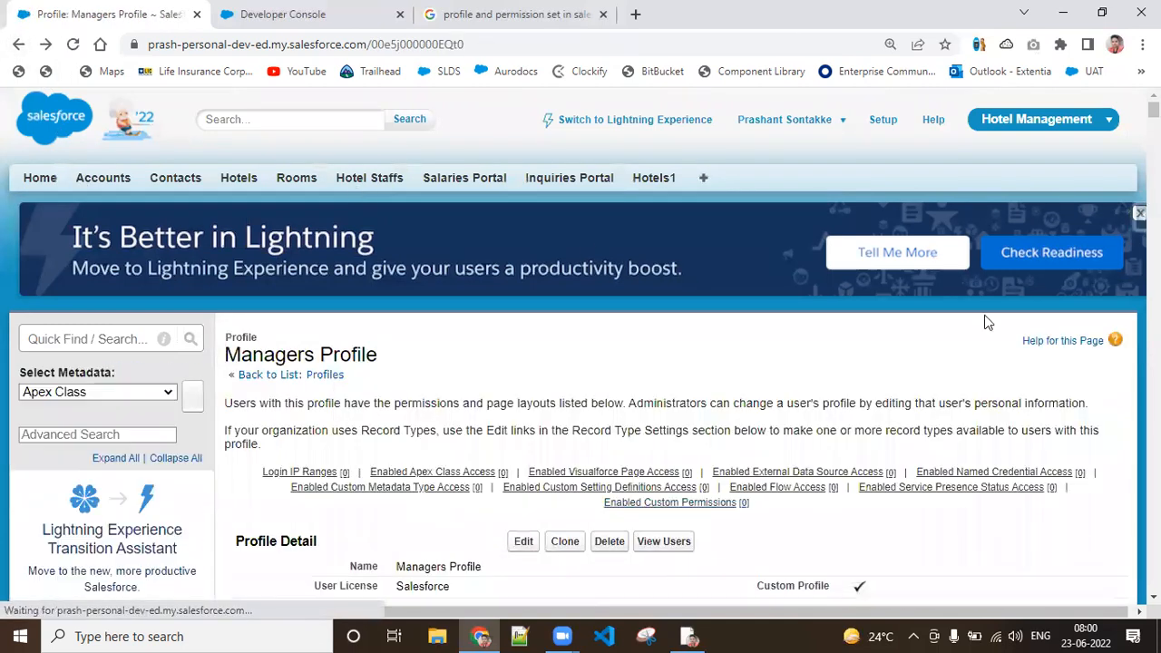
Reopen Managers Profile for editing, then switch to the manager user's window
{"action": "left_click", "coordinate": [523, 541]}
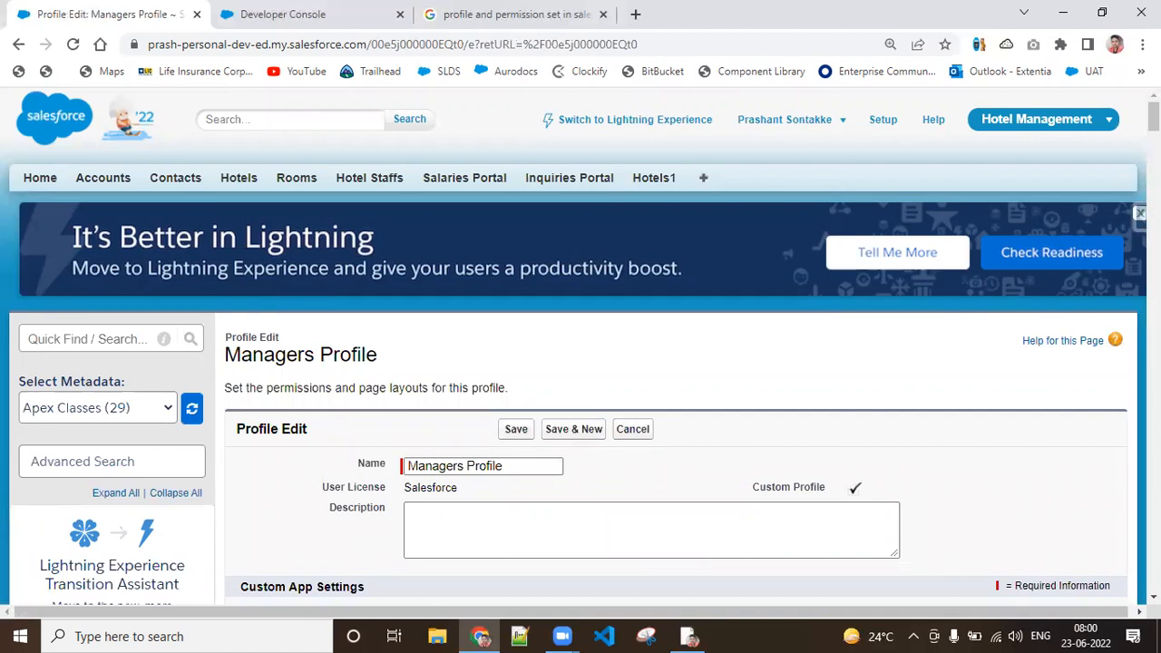
{"action": "left_click_drag", "start_coordinate": [1154, 116], "coordinate": [1154, 552]}
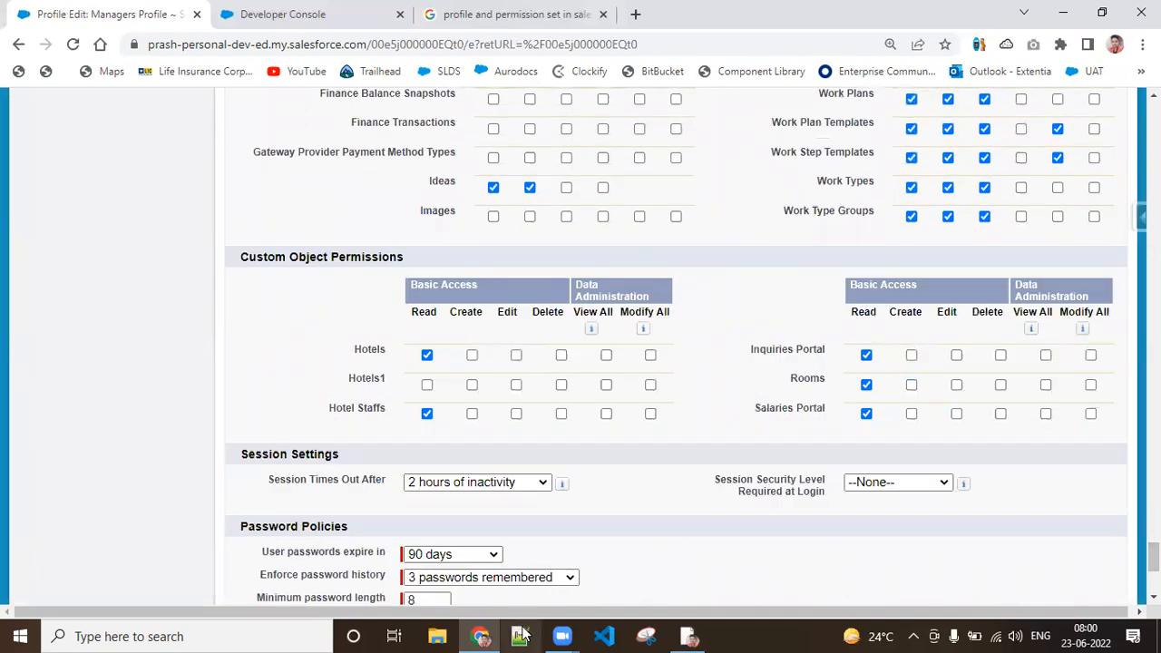
{"action": "left_click", "coordinate": [689, 636]}
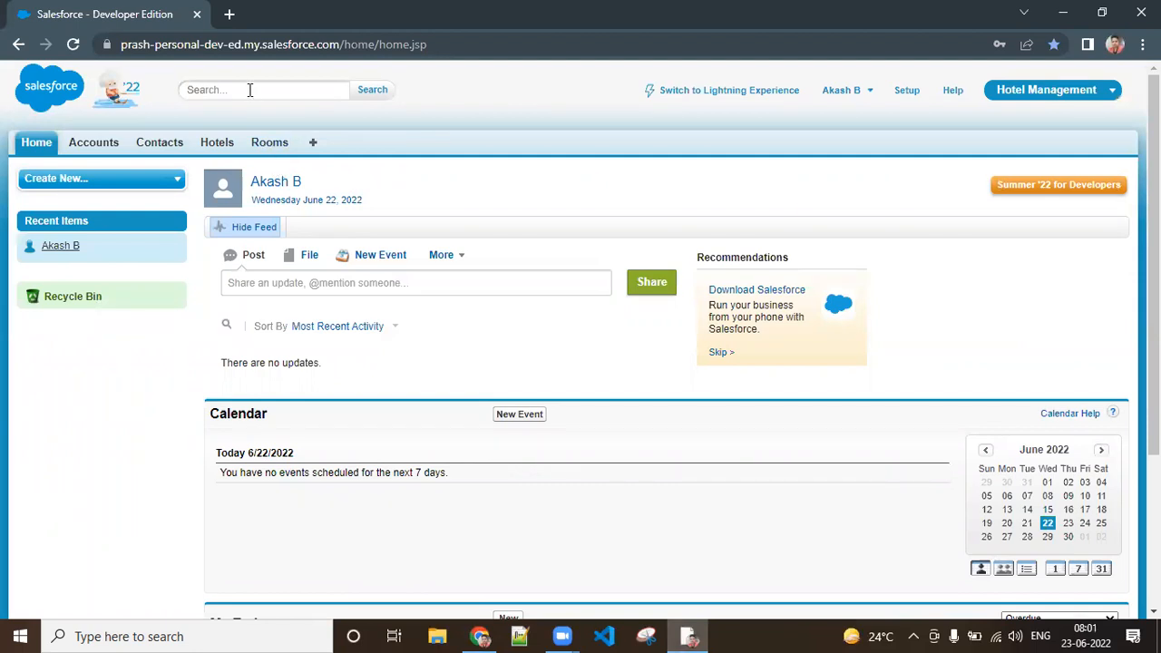
As the manager user, list all Hotels records with the All view, then return to the profile edit window
{"action": "left_click", "coordinate": [225, 149]}
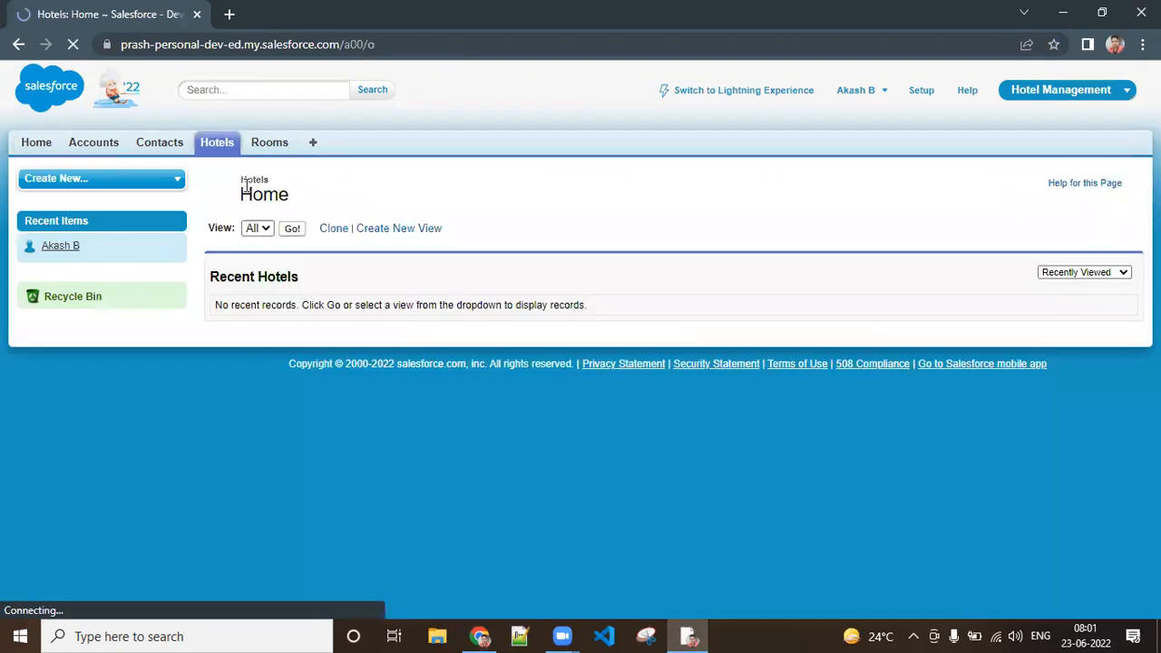
{"action": "left_click", "coordinate": [295, 230]}
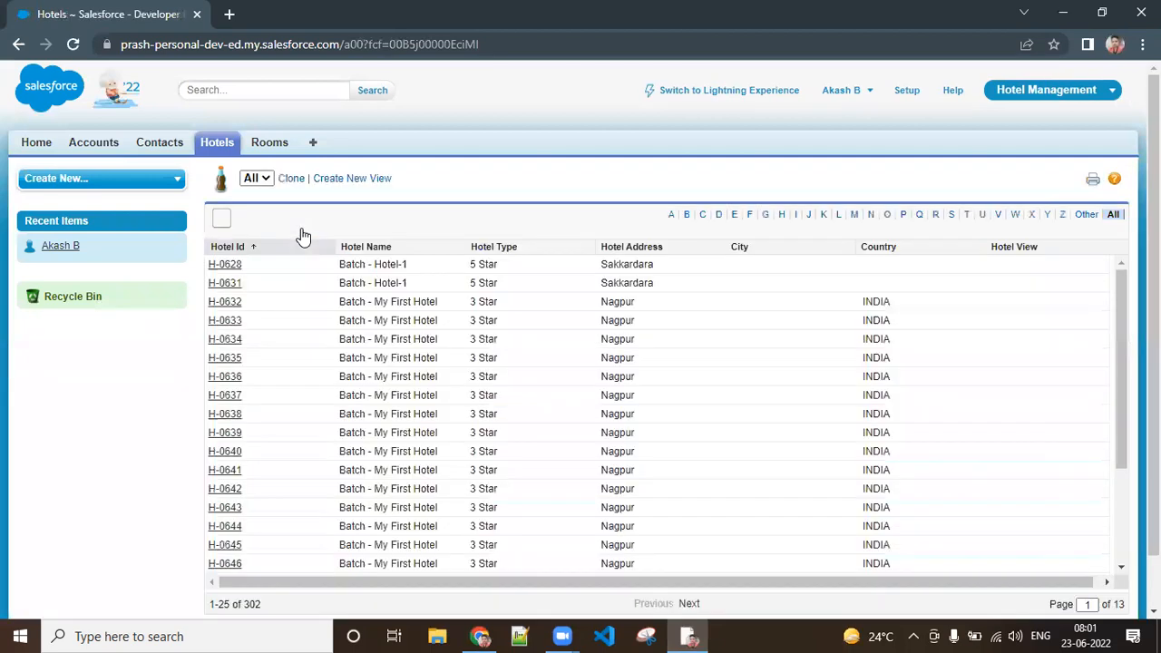
{"action": "left_click", "coordinate": [217, 143]}
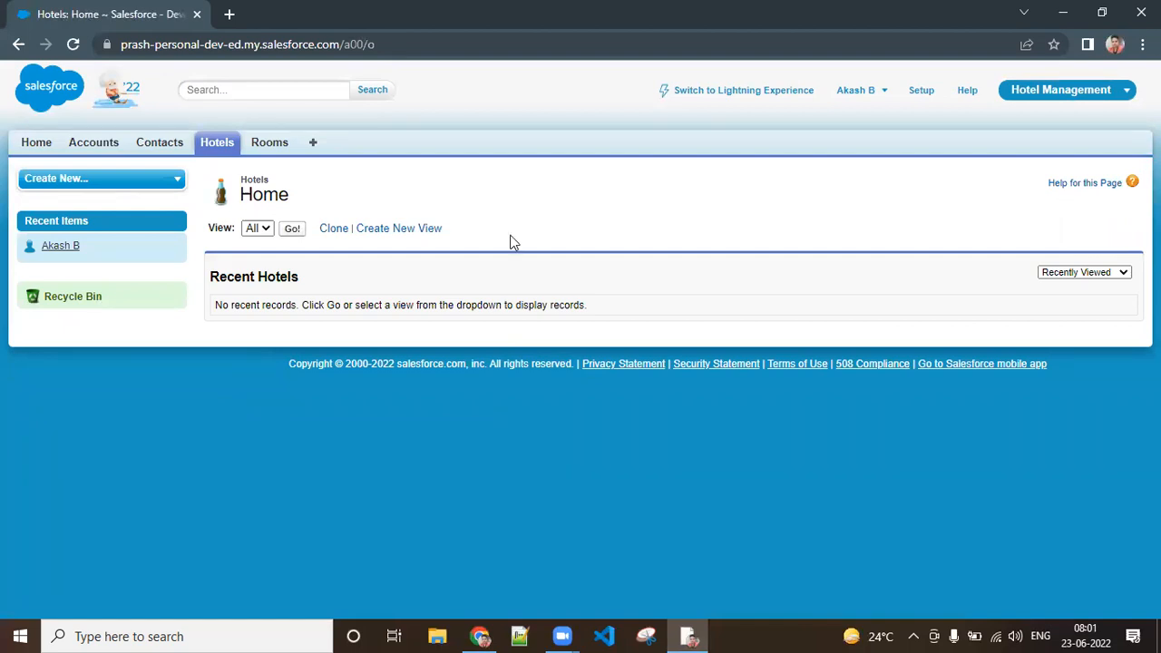
{"action": "left_click", "coordinate": [480, 635]}
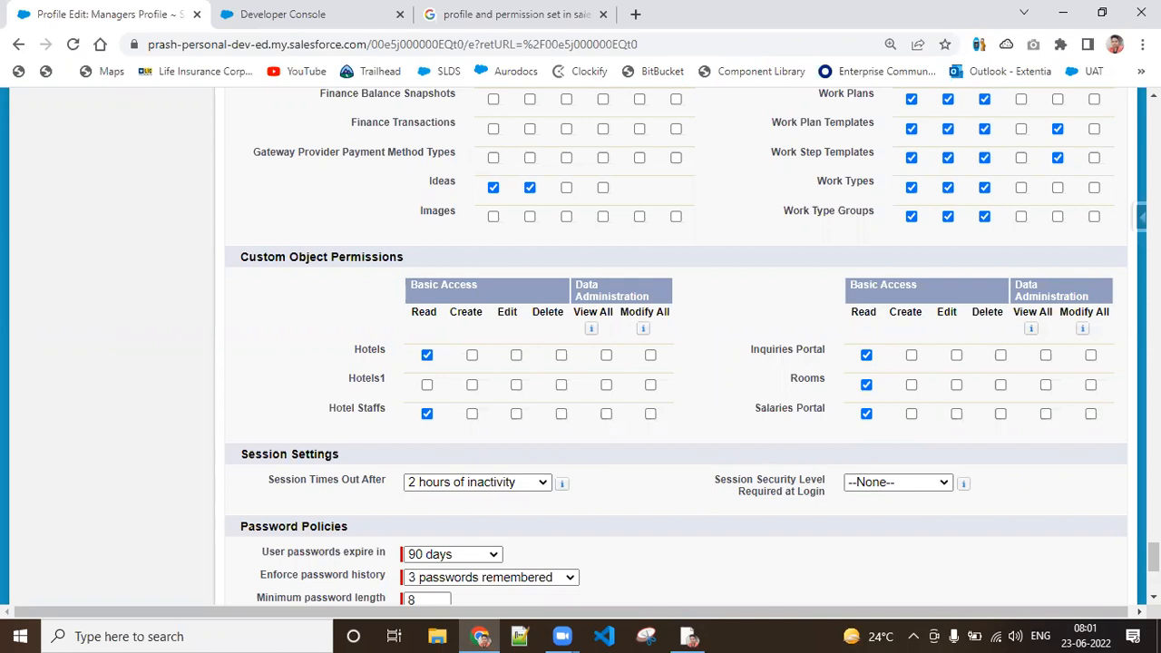
{"action": "left_click_drag", "start_coordinate": [1153, 557], "coordinate": [1153, 263]}
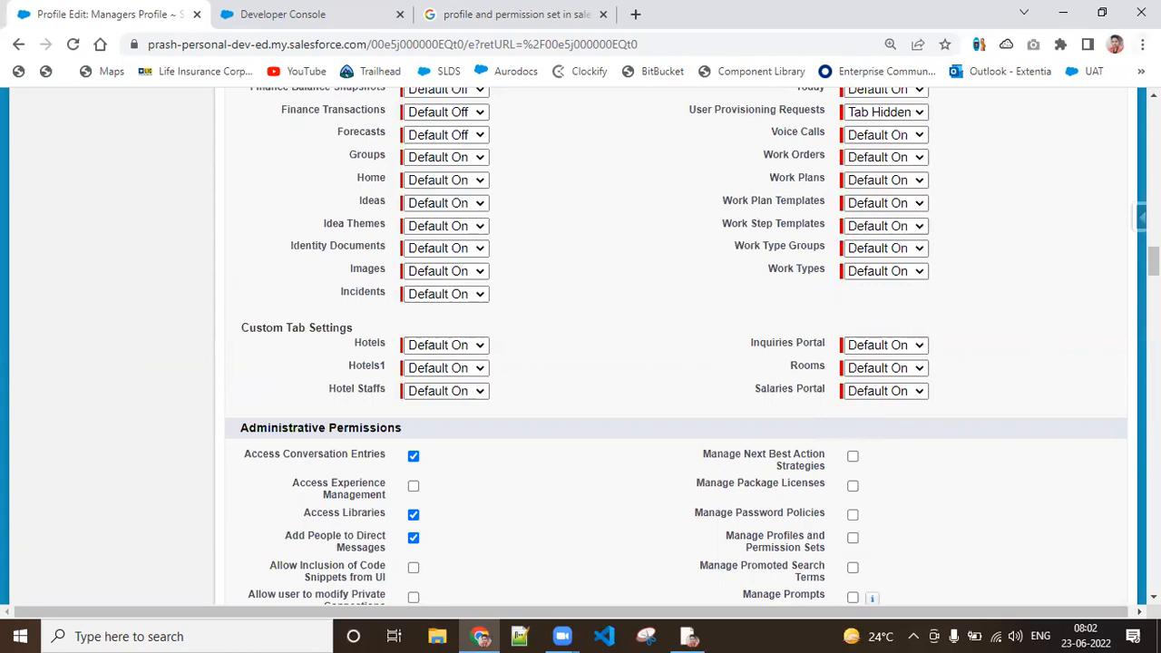
{"action": "scroll", "coordinate": [675, 344], "scroll_direction": "up", "scroll_amount": 15}
{"action": "scroll", "coordinate": [742, 187], "scroll_direction": "up", "scroll_amount": 4}
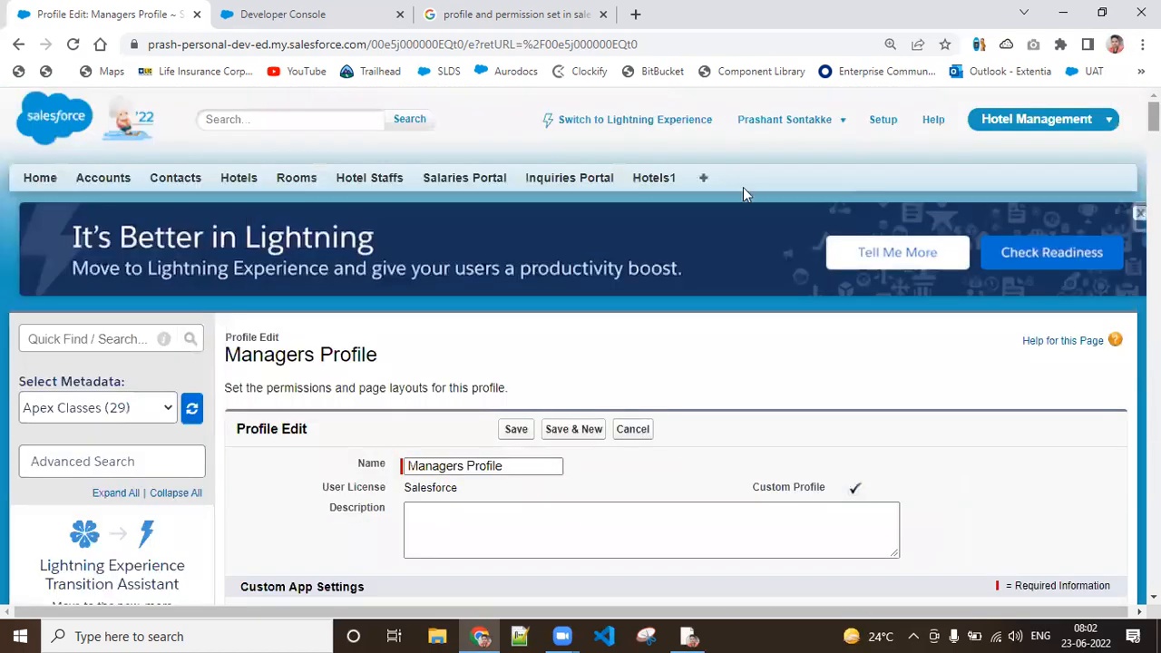
Open Hotels home in a new tab and view the Hotel custom object definition
{"action": "right_click", "coordinate": [243, 176]}
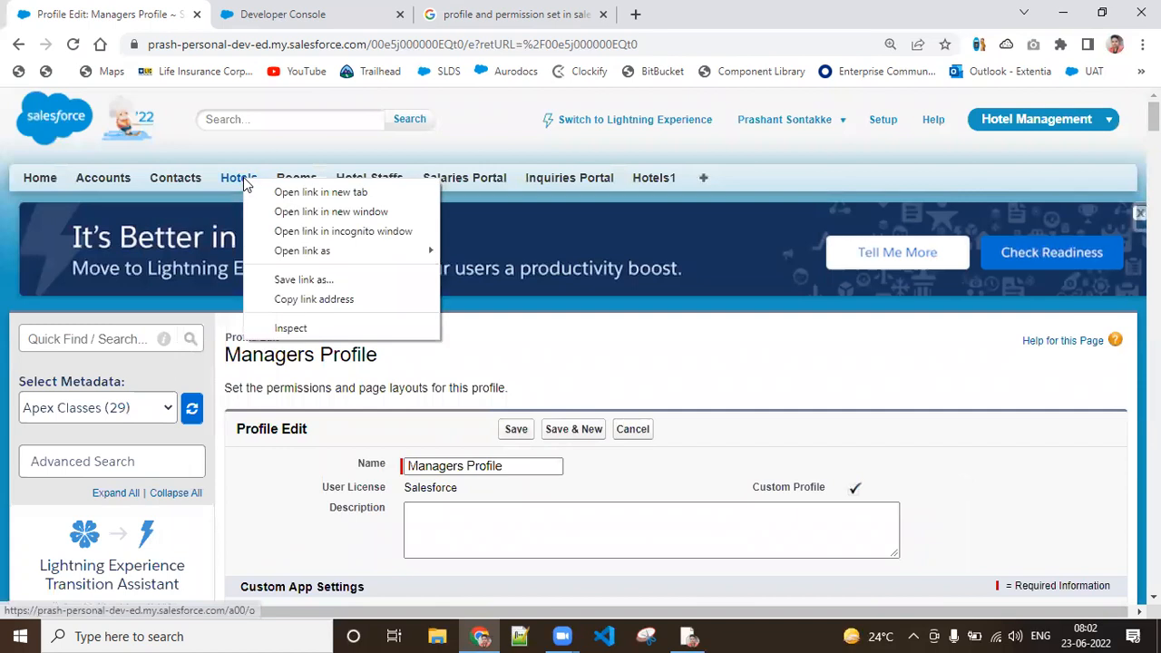
{"action": "left_click", "coordinate": [254, 187]}
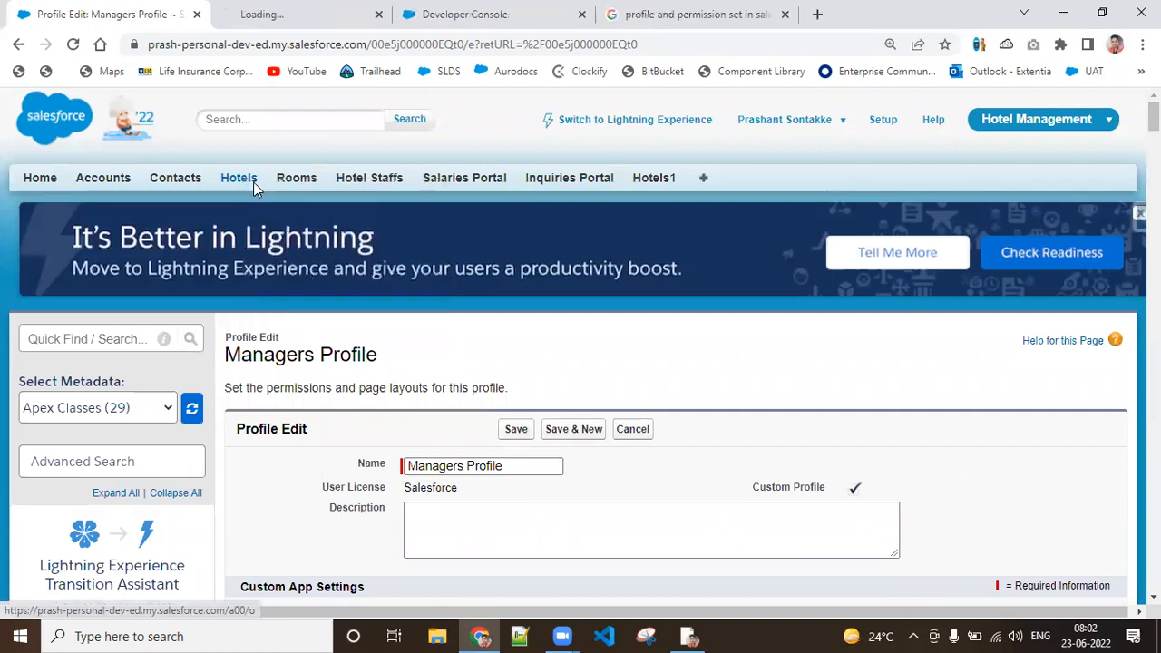
{"action": "left_click", "coordinate": [268, 16]}
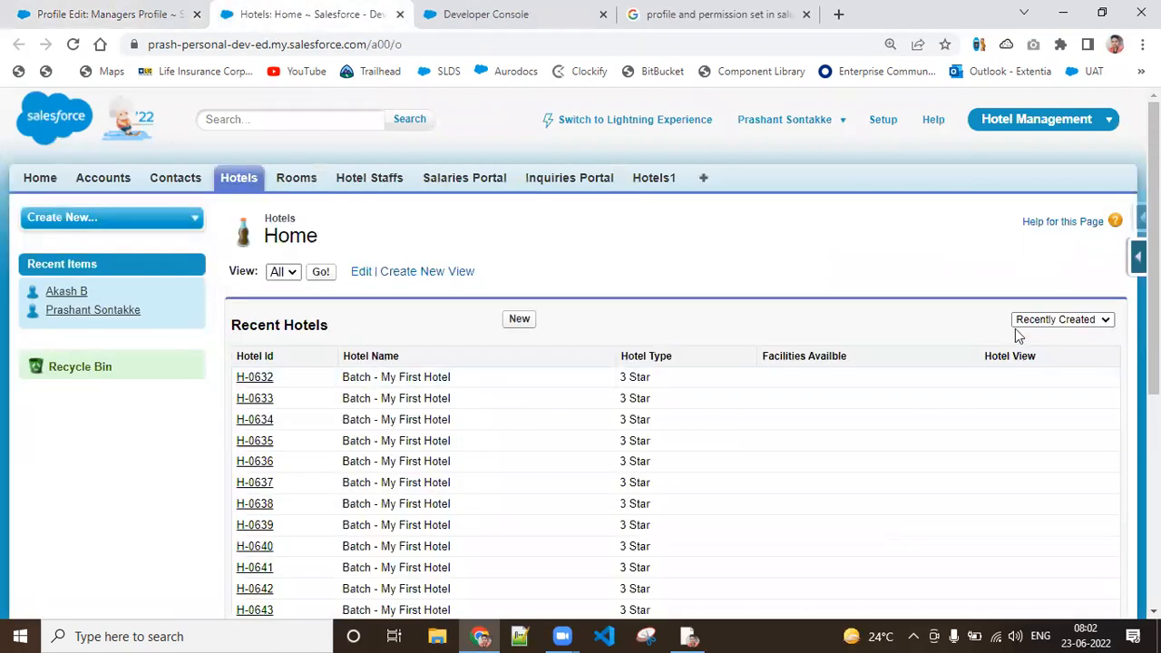
{"action": "mouse_move", "coordinate": [1134, 263]}
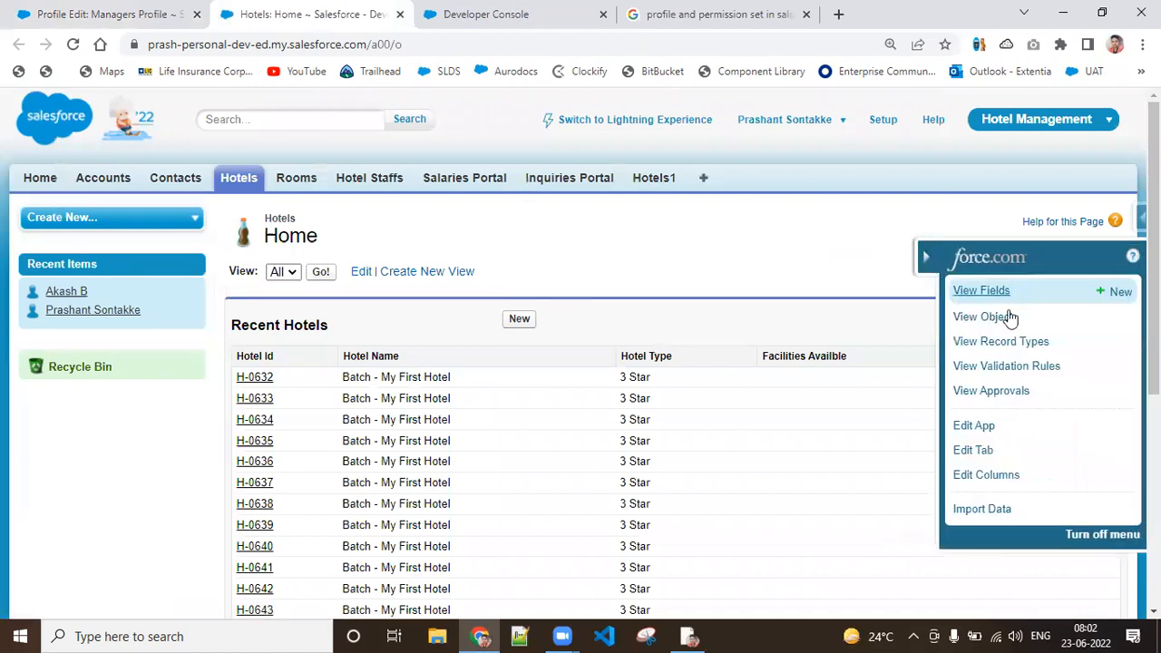
{"action": "left_click", "coordinate": [1003, 316]}
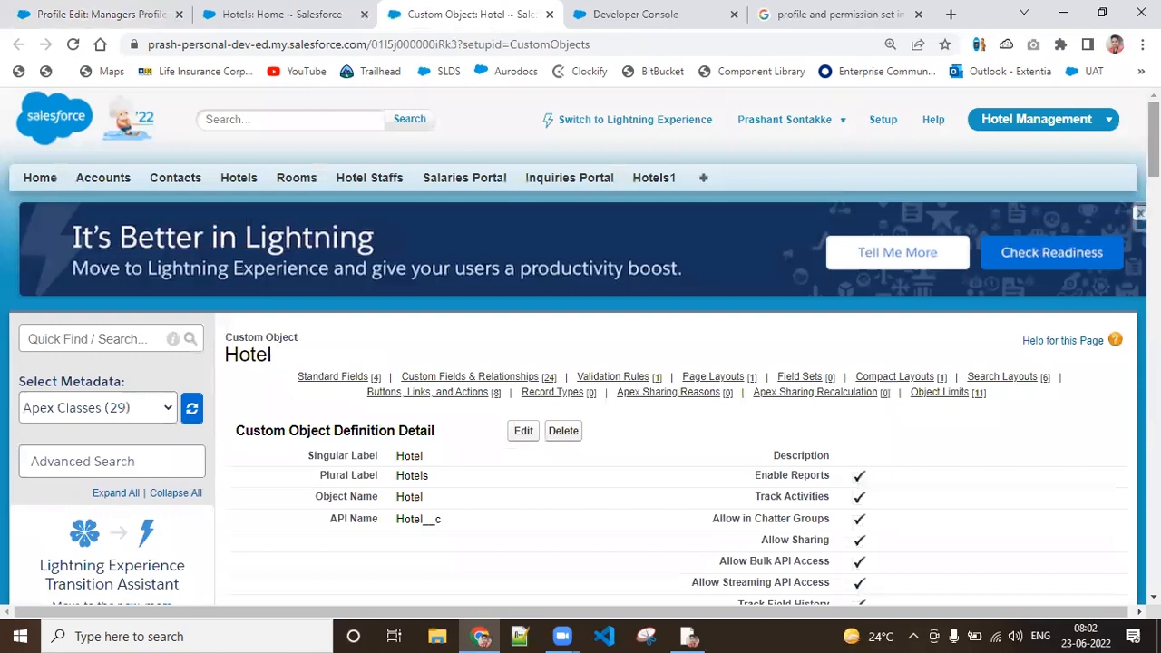
{"action": "scroll", "coordinate": [580, 363], "scroll_direction": "down", "scroll_amount": 3}
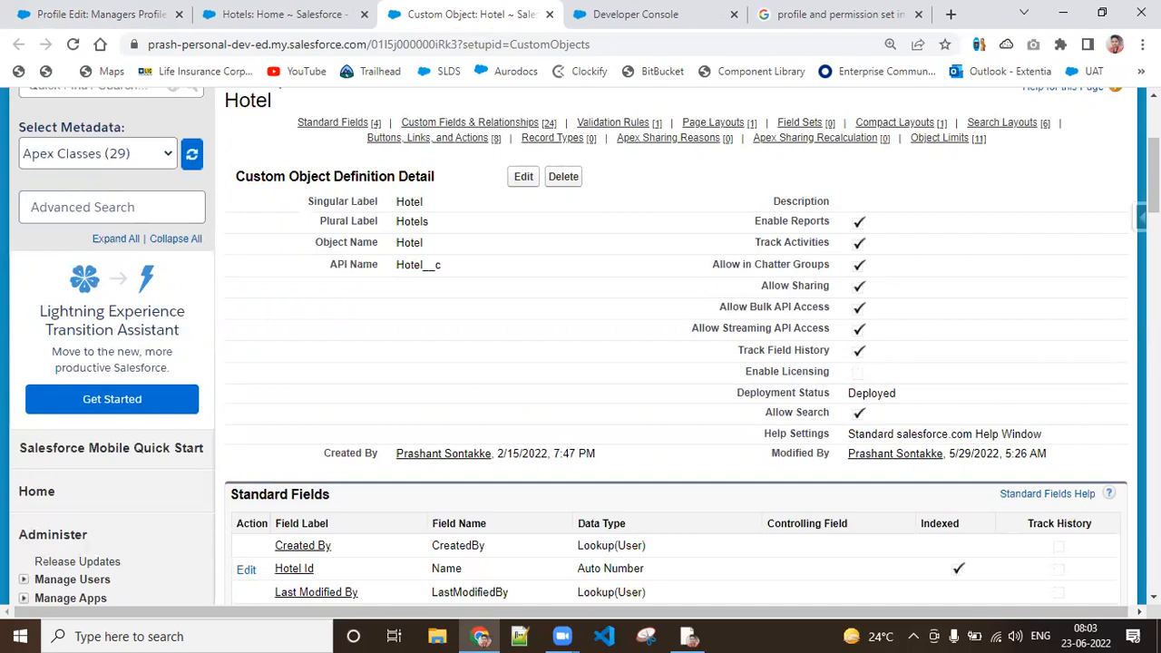
{"action": "scroll", "coordinate": [186, 244], "scroll_direction": "up", "scroll_amount": 3}
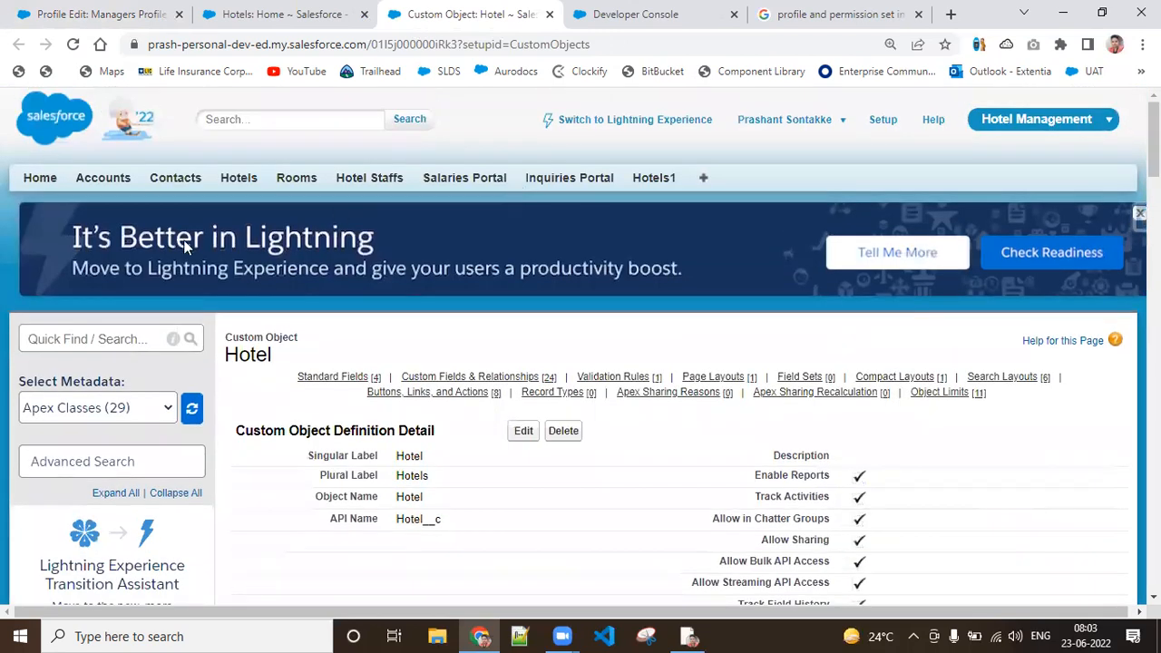
Open the Room object definition from a new Rooms tab, then close the Hotel object and Rooms home tabs
{"action": "right_click", "coordinate": [294, 184]}
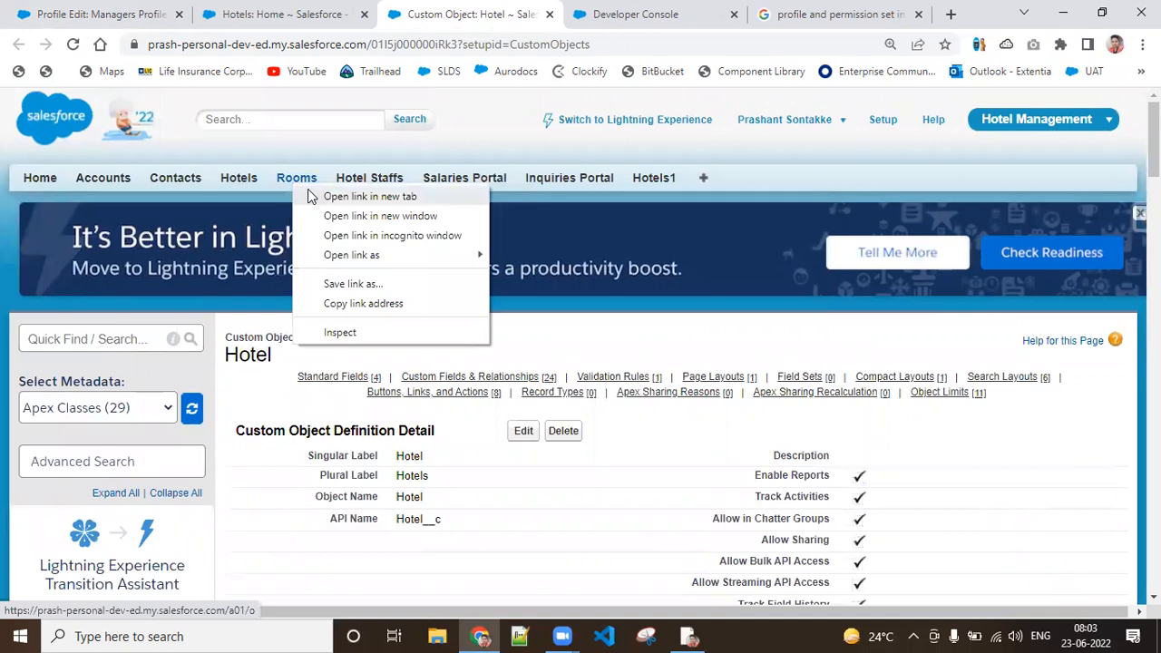
{"action": "left_click", "coordinate": [310, 194]}
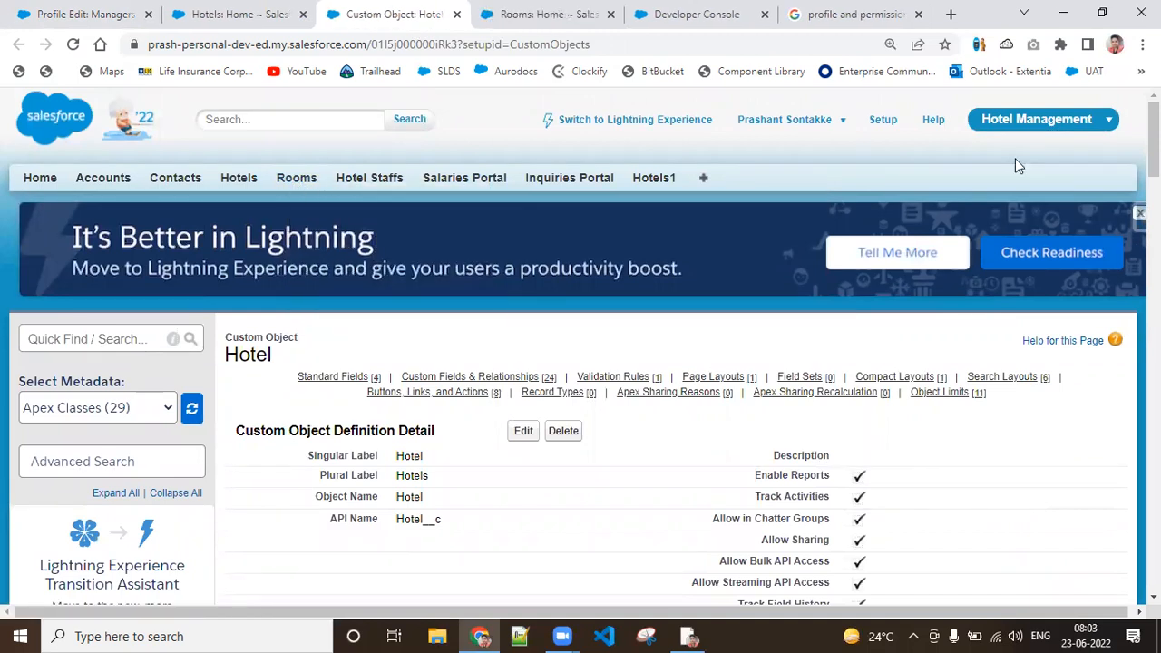
{"action": "left_click", "coordinate": [544, 15]}
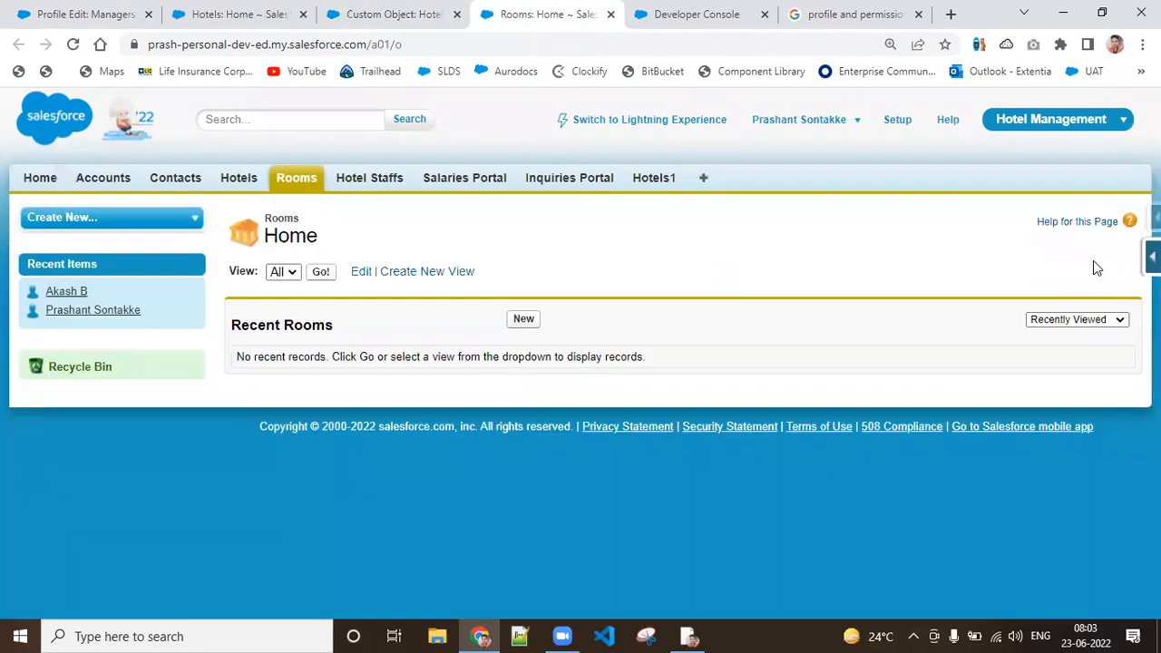
{"action": "left_click", "coordinate": [1151, 256]}
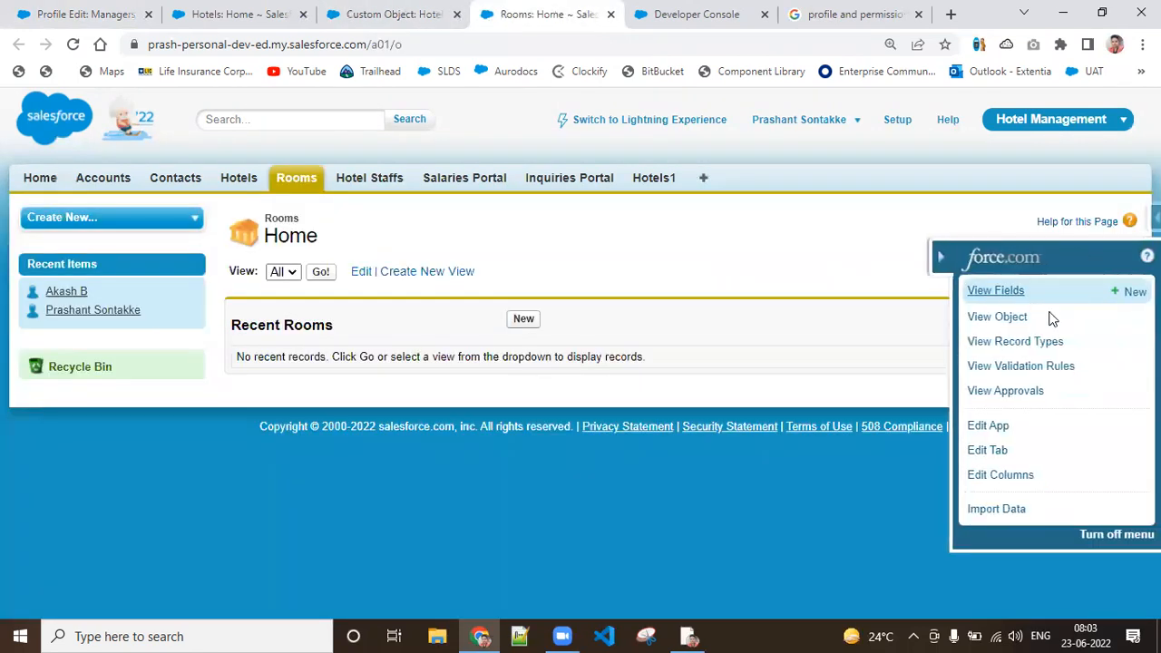
{"action": "left_click", "coordinate": [1002, 314]}
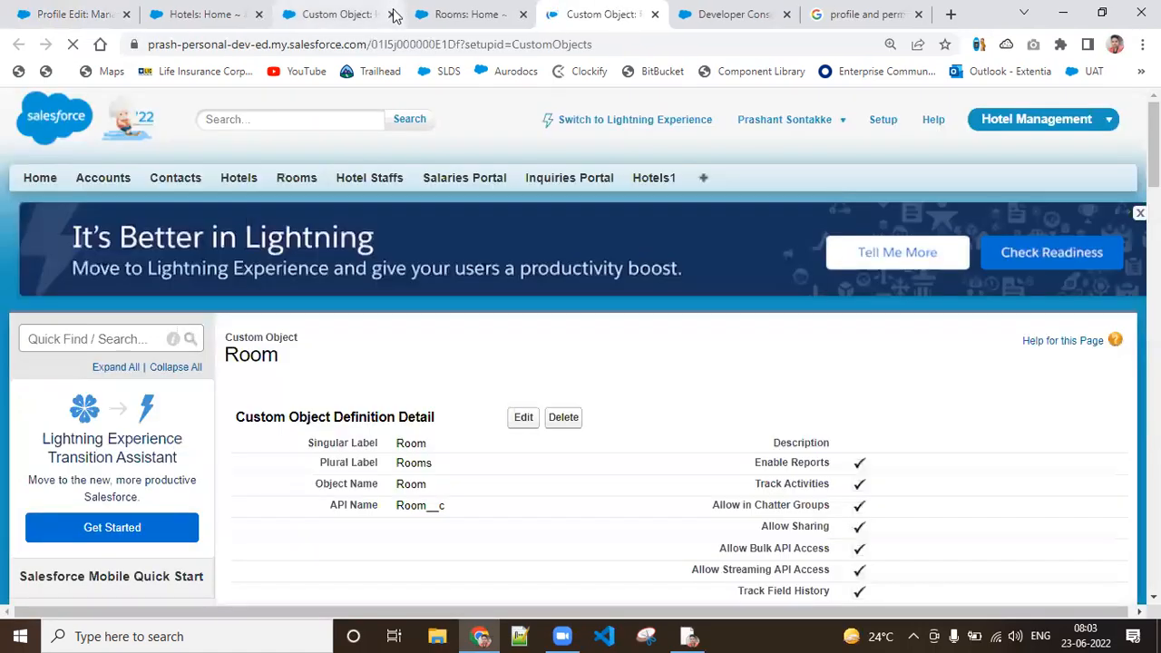
{"action": "left_click", "coordinate": [391, 14]}
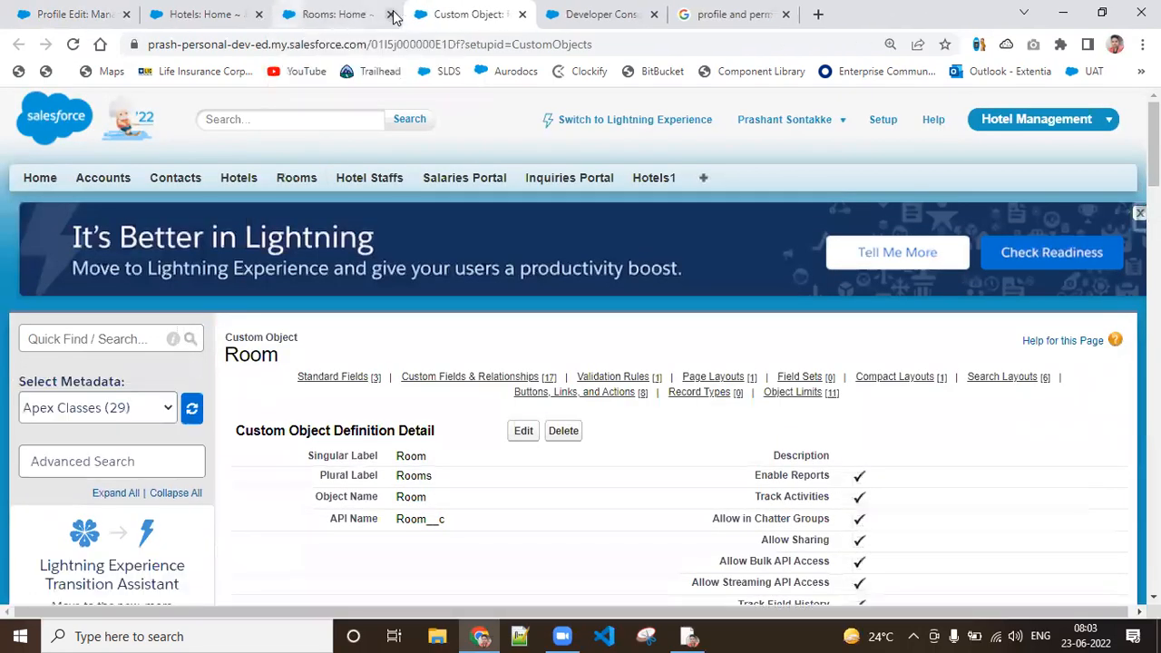
{"action": "left_click", "coordinate": [392, 15]}
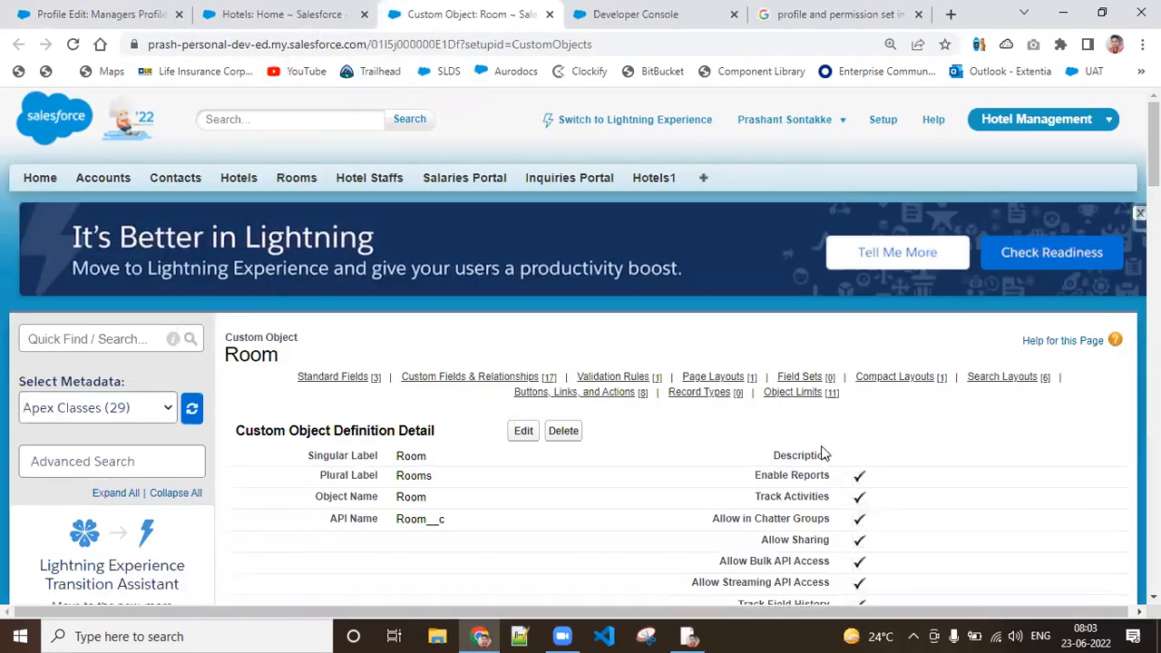
{"action": "scroll", "coordinate": [888, 265], "scroll_direction": "down", "scroll_amount": 4}
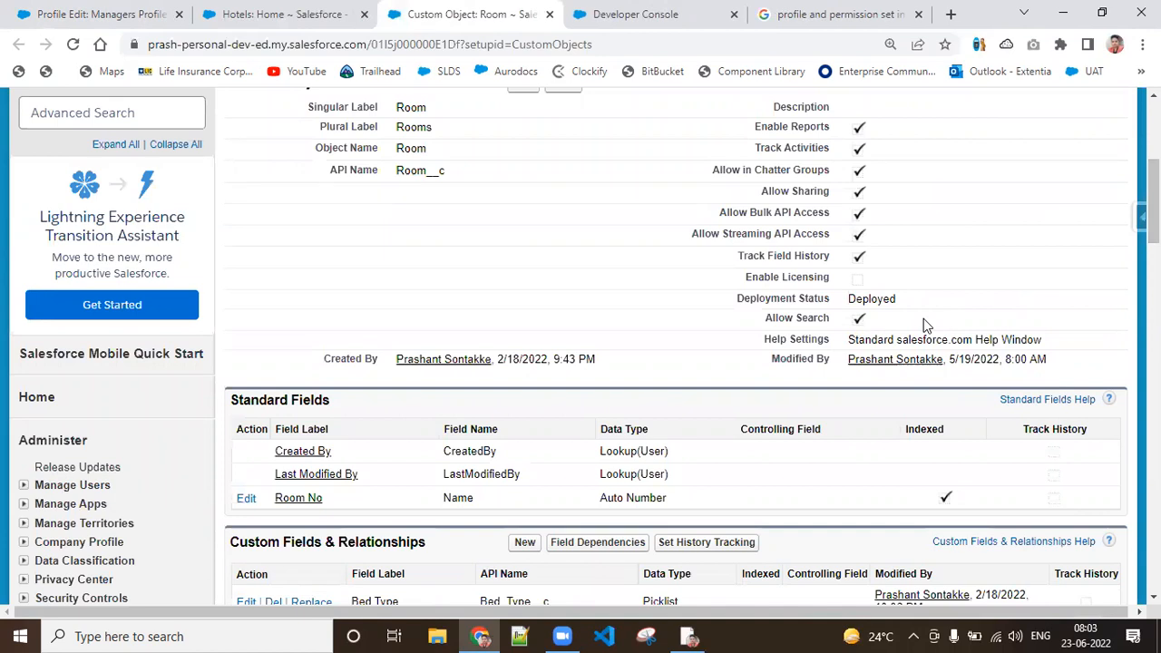
{"action": "scroll", "coordinate": [581, 330], "scroll_direction": "up", "scroll_amount": 4}
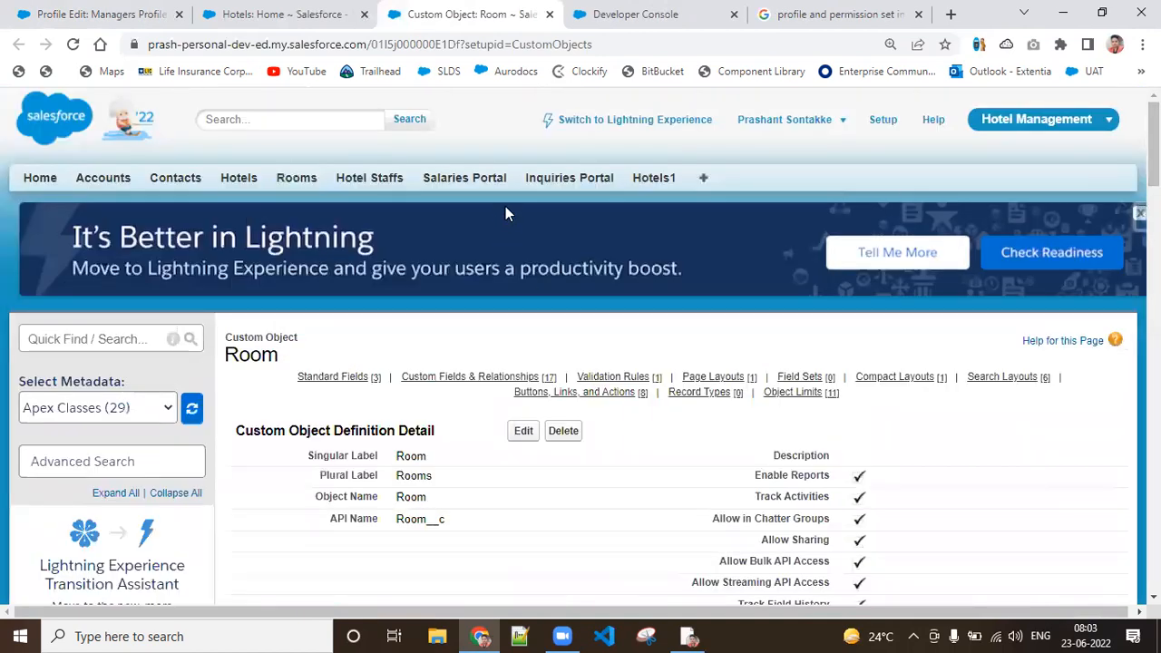
Open the Hotel Staff custom object definition from the Hotel Staffs tab
{"action": "left_click", "coordinate": [386, 181]}
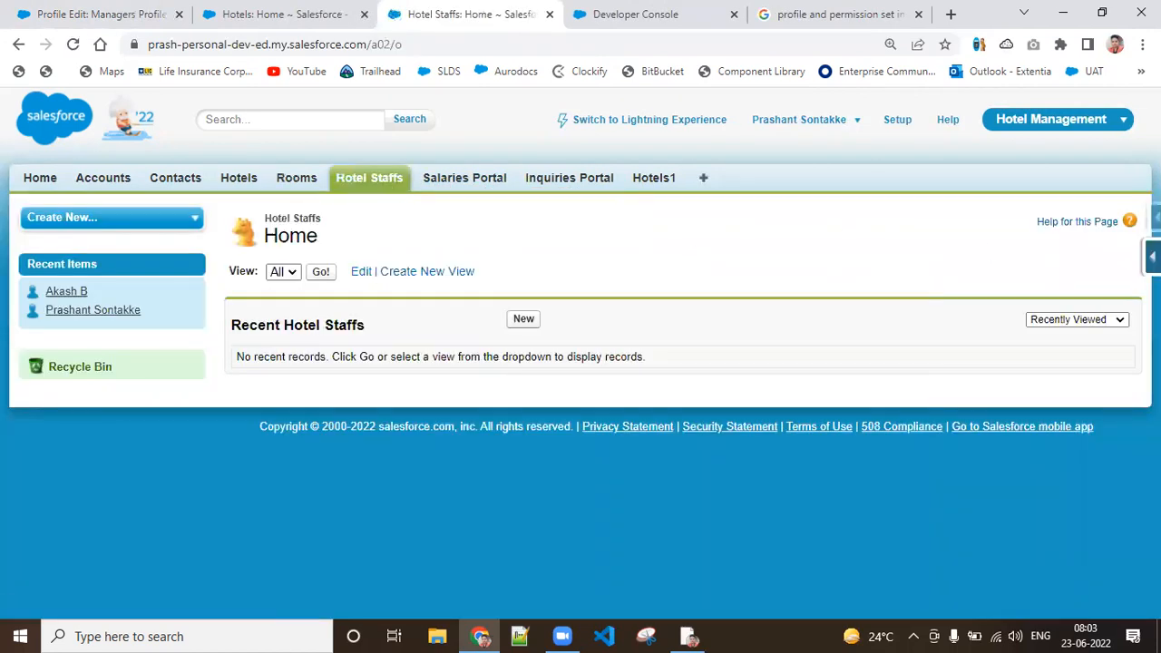
{"action": "left_click", "coordinate": [1152, 256]}
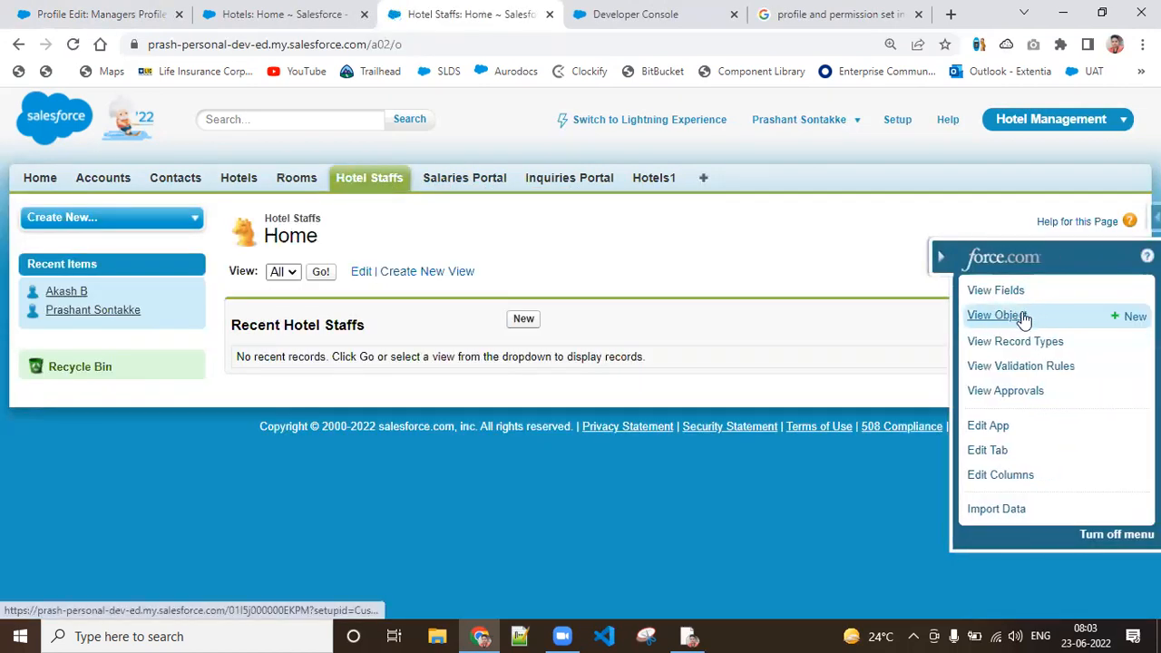
{"action": "left_click", "coordinate": [1026, 316]}
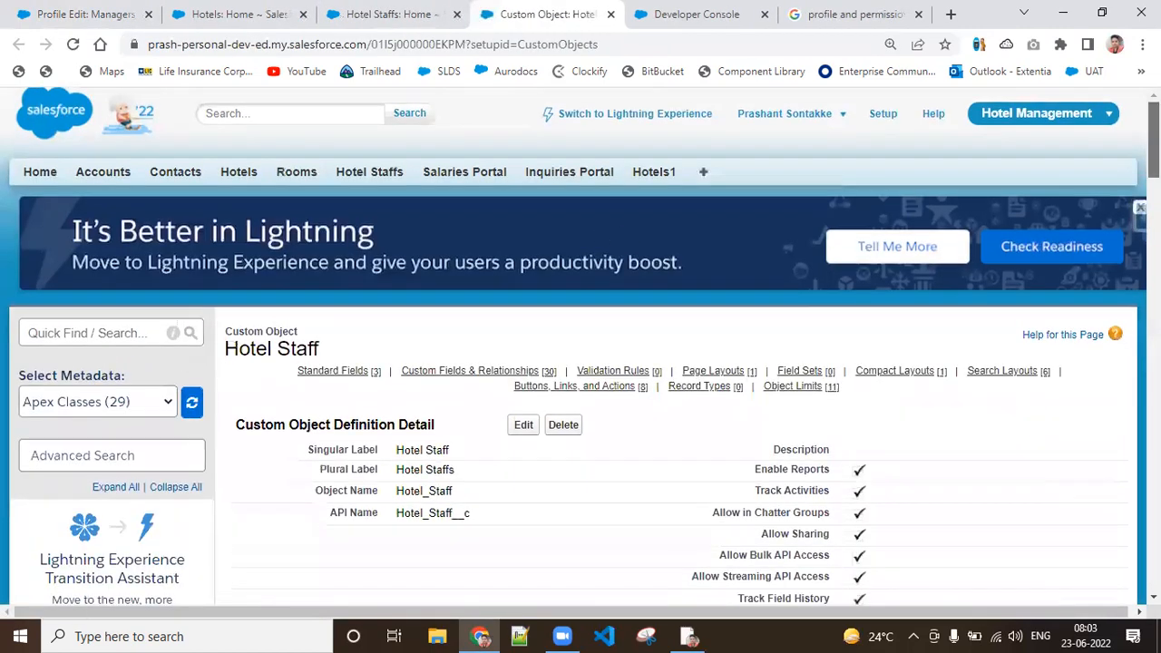
{"action": "scroll", "coordinate": [943, 270], "scroll_direction": "down", "scroll_amount": 5}
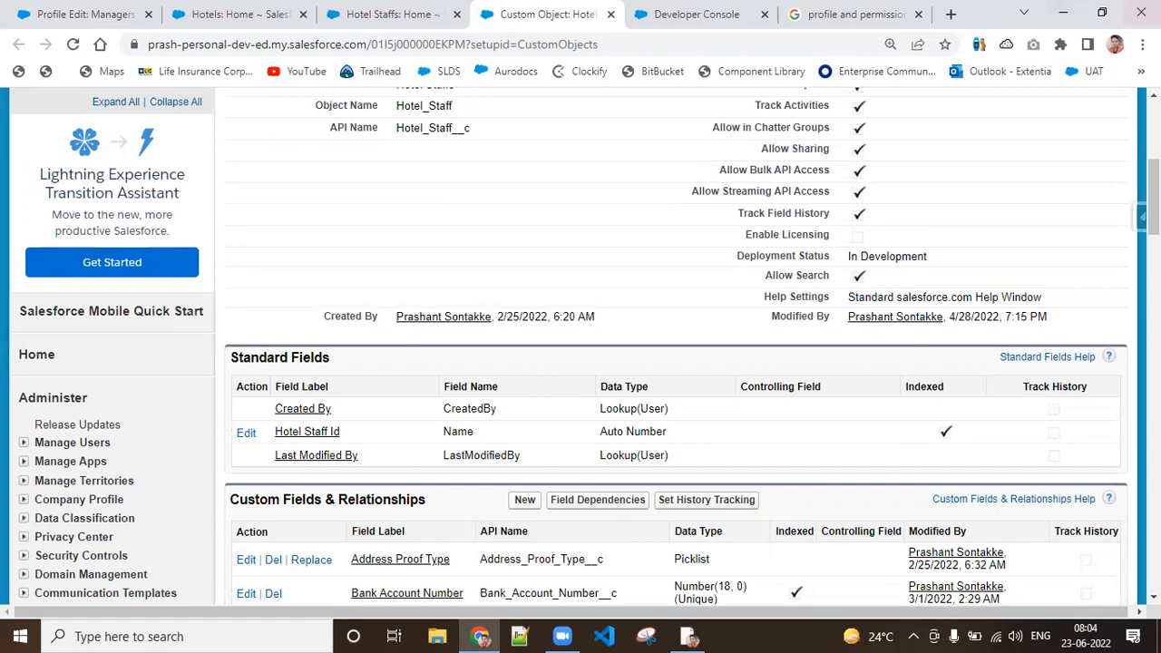
{"action": "key", "text": "Home"}
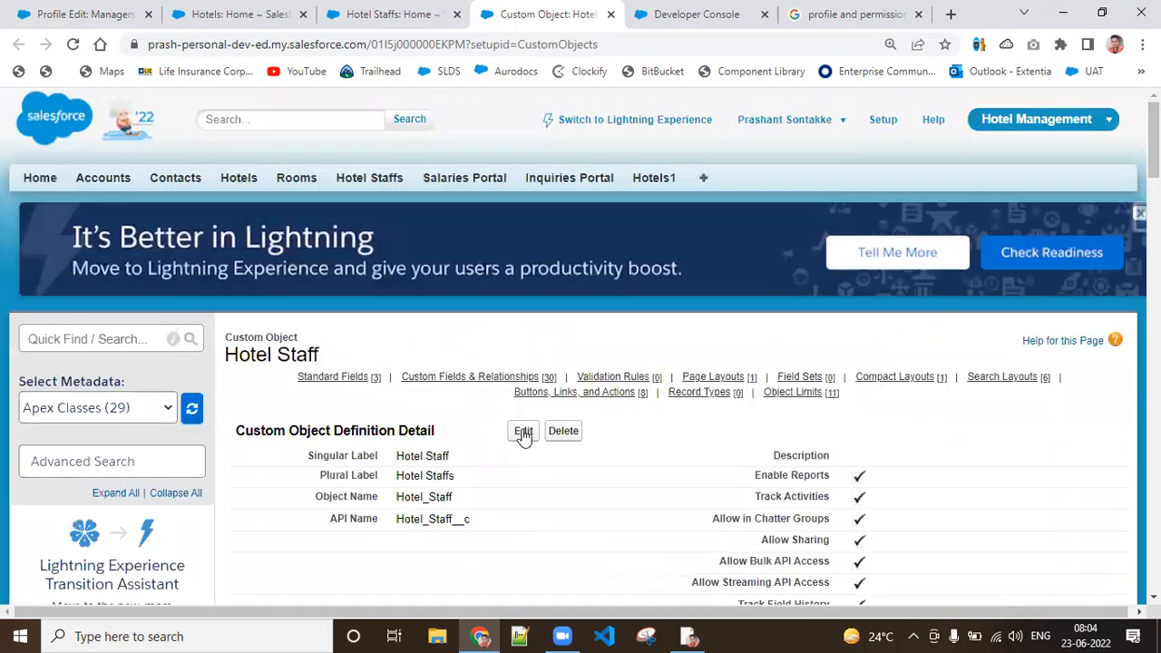
Set Hotel Staff's deployment status to Deployed, save, and reload the manager user's window
{"action": "left_click", "coordinate": [524, 433]}
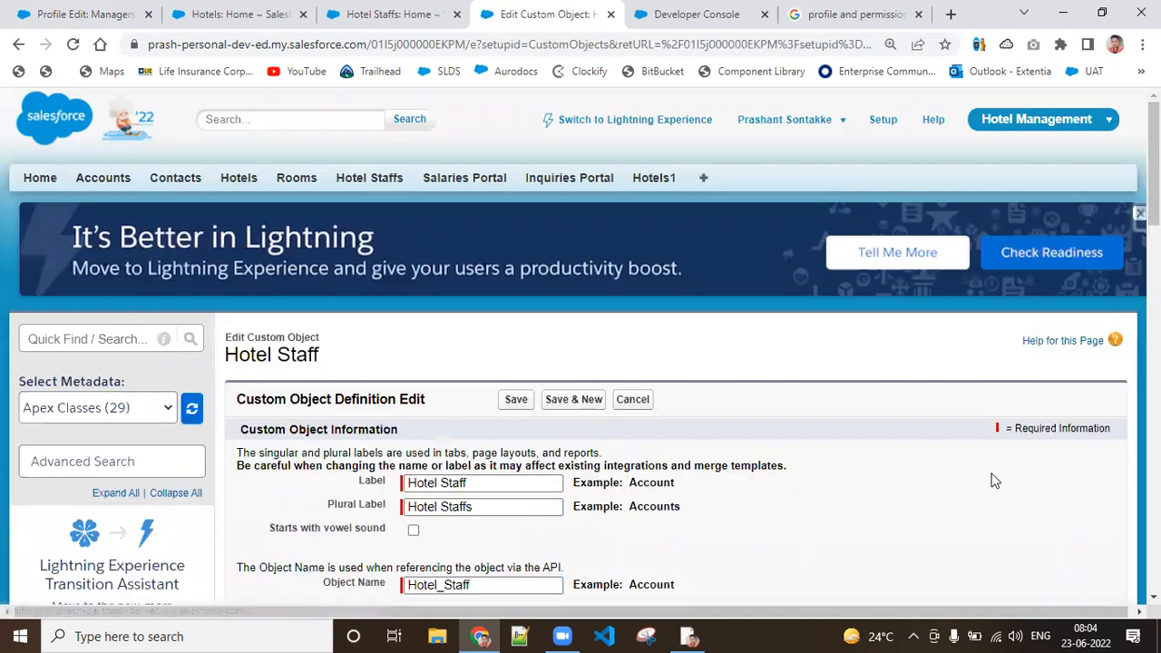
{"action": "key", "text": "End"}
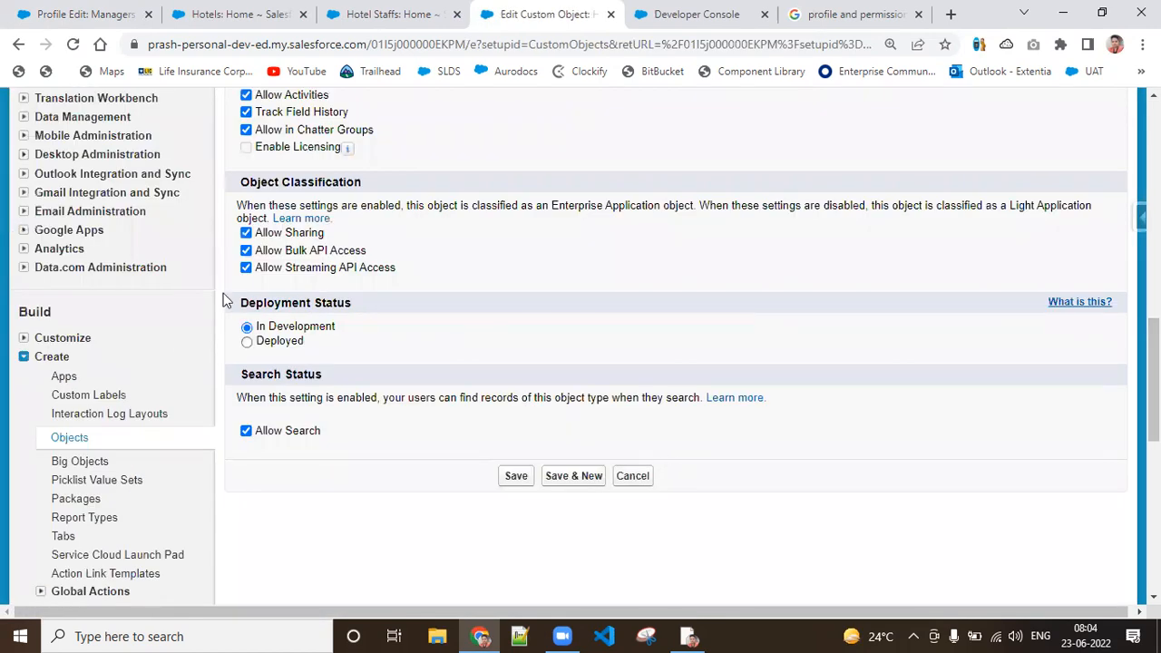
{"action": "left_click", "coordinate": [281, 349]}
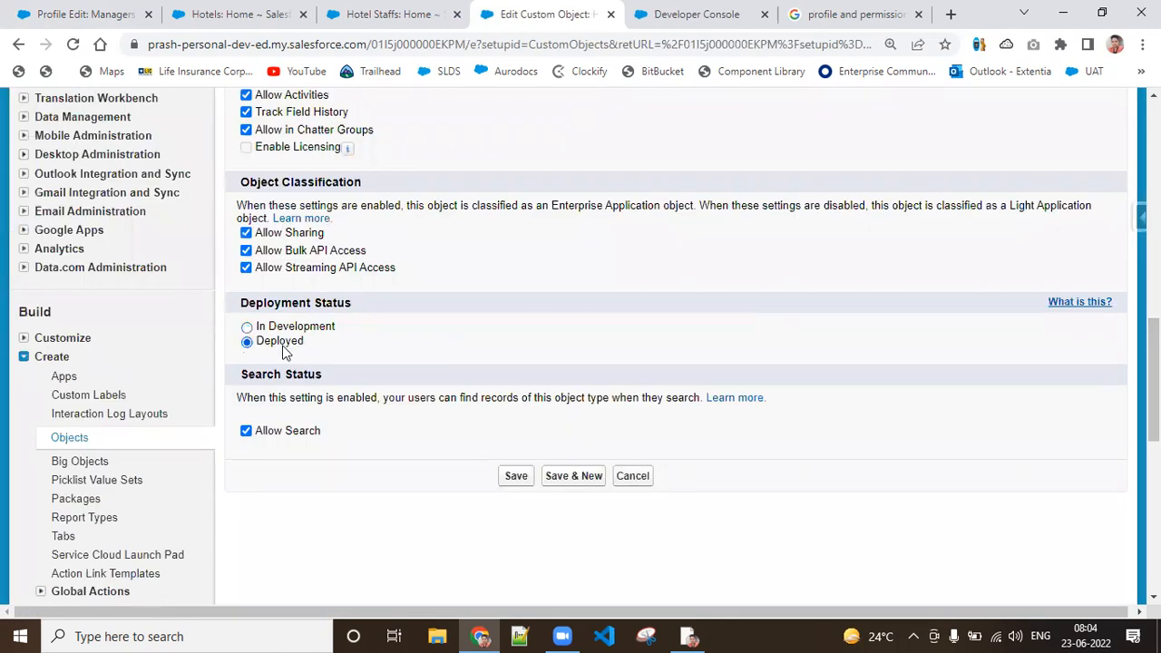
{"action": "left_click", "coordinate": [510, 482]}
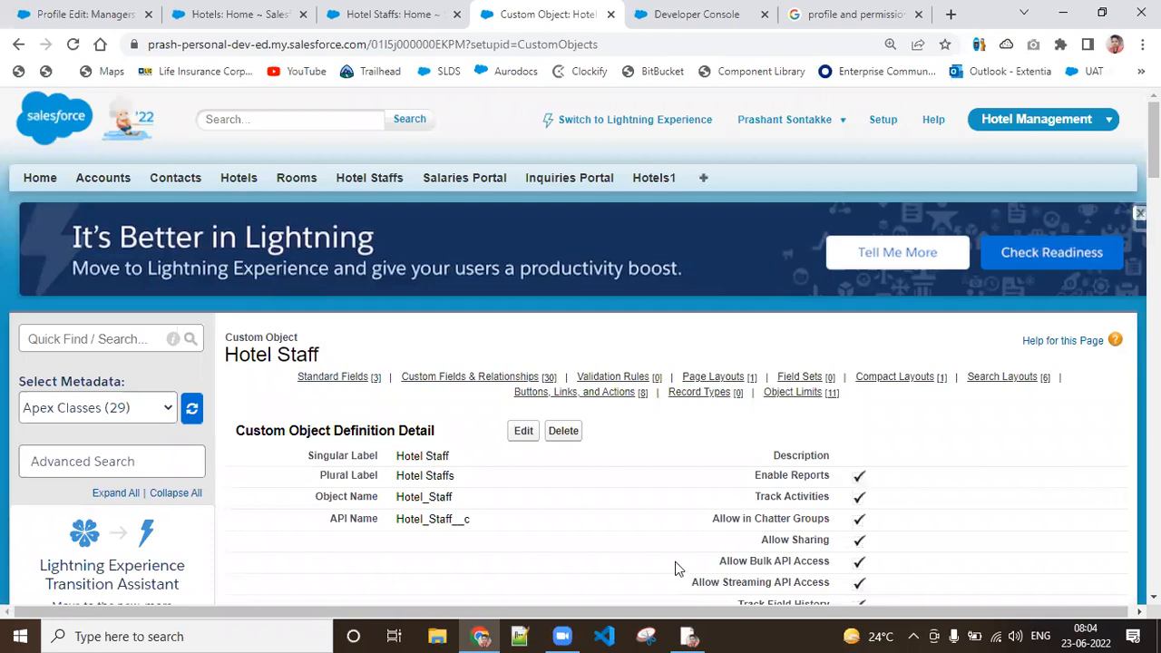
{"action": "left_click", "coordinate": [689, 635]}
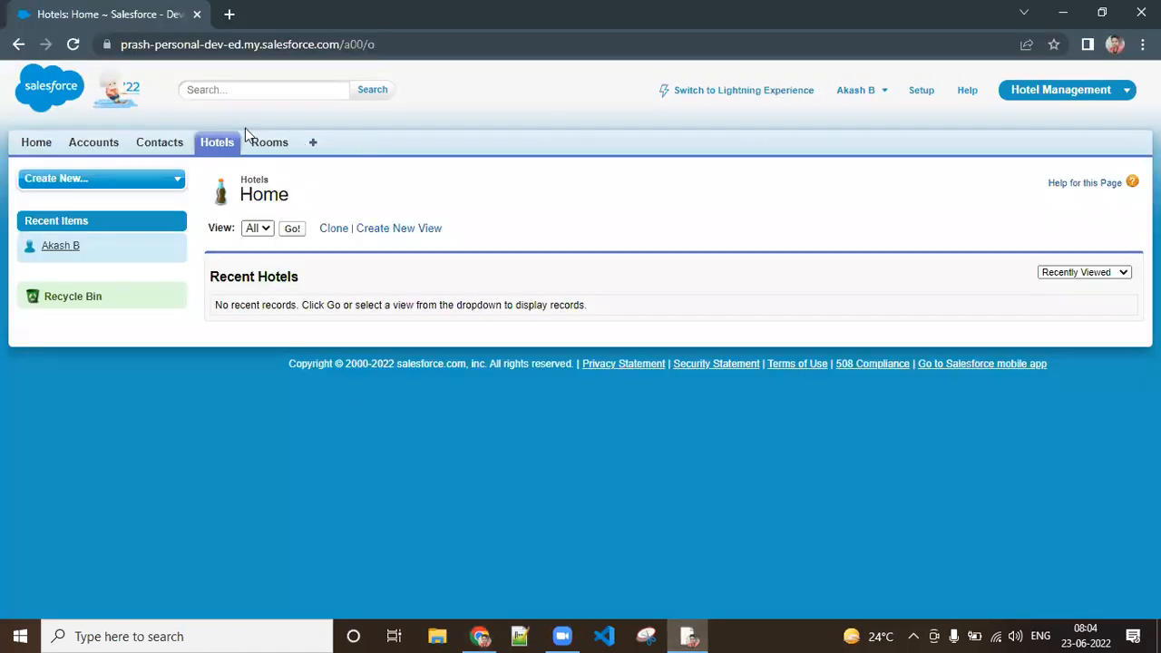
{"action": "left_click", "coordinate": [75, 51]}
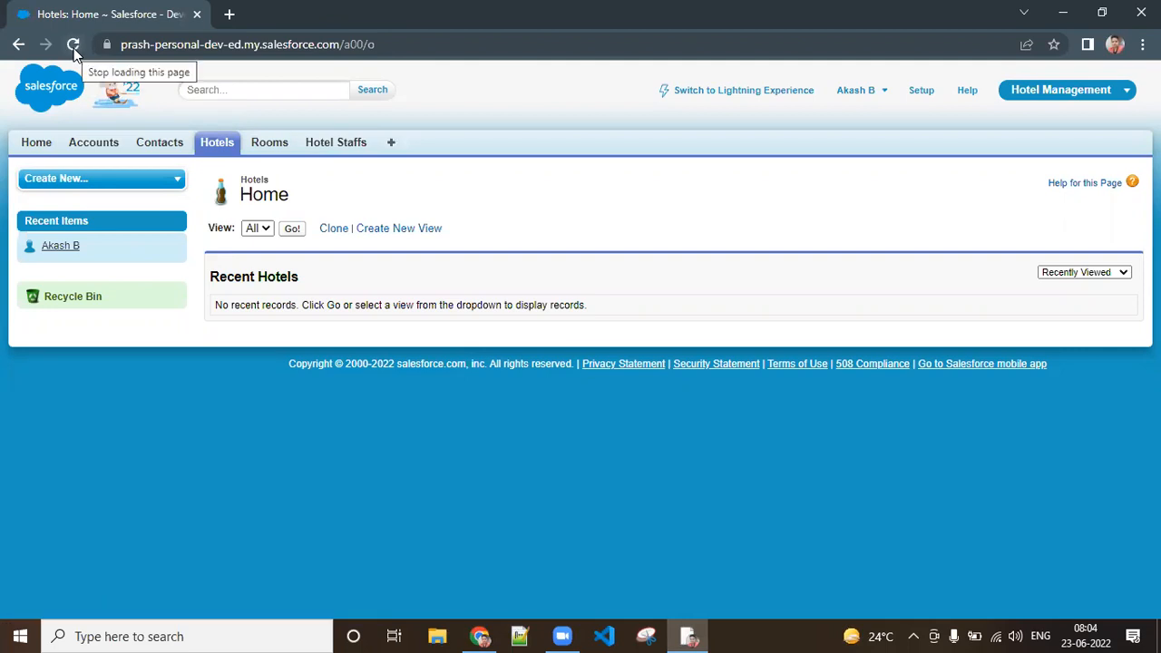
In the admin window, open Salaries Portal in a new tab and view the Salary Portal object definition
{"action": "left_click", "coordinate": [467, 633]}
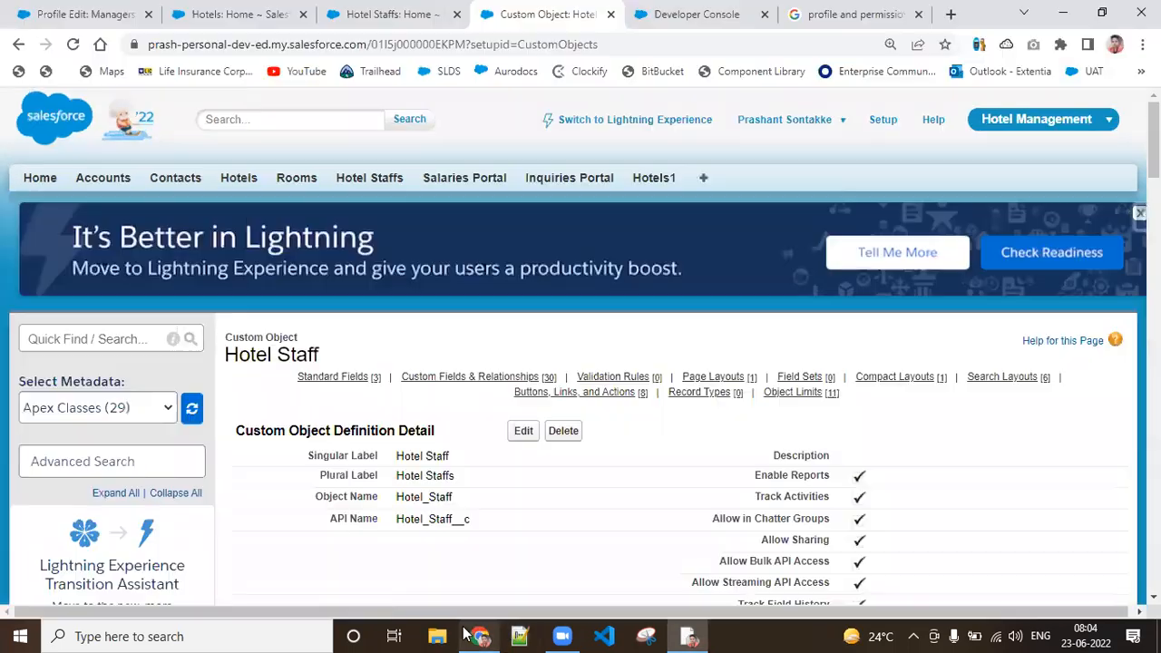
{"action": "right_click", "coordinate": [459, 186]}
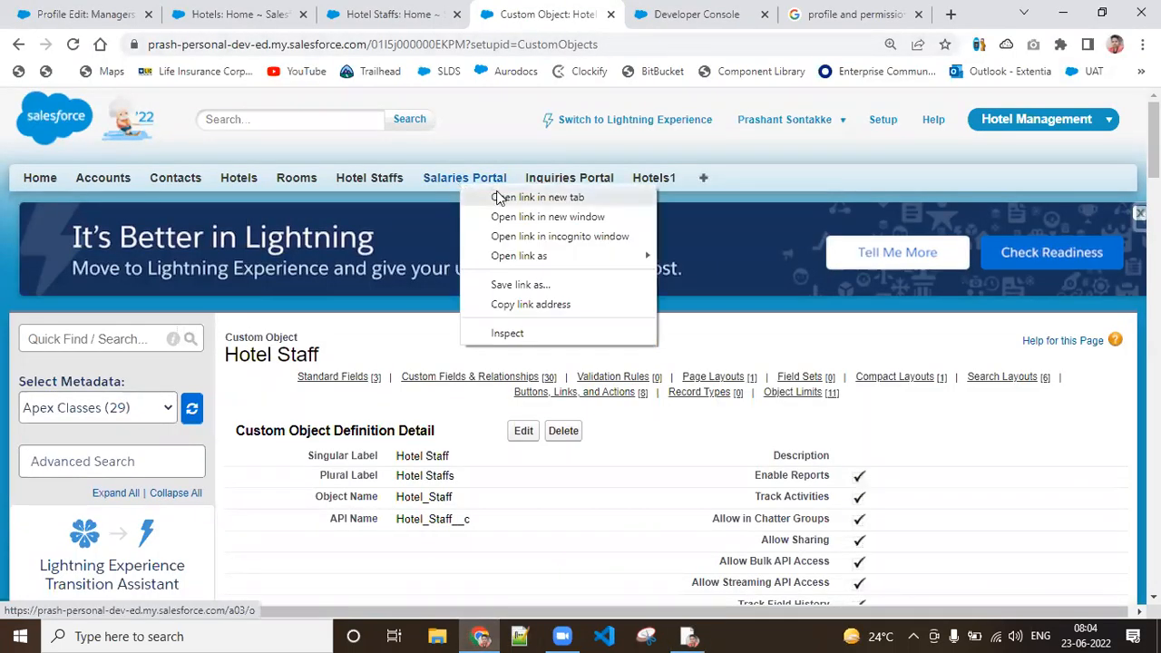
{"action": "left_click", "coordinate": [496, 197]}
{"action": "left_click", "coordinate": [598, 14]}
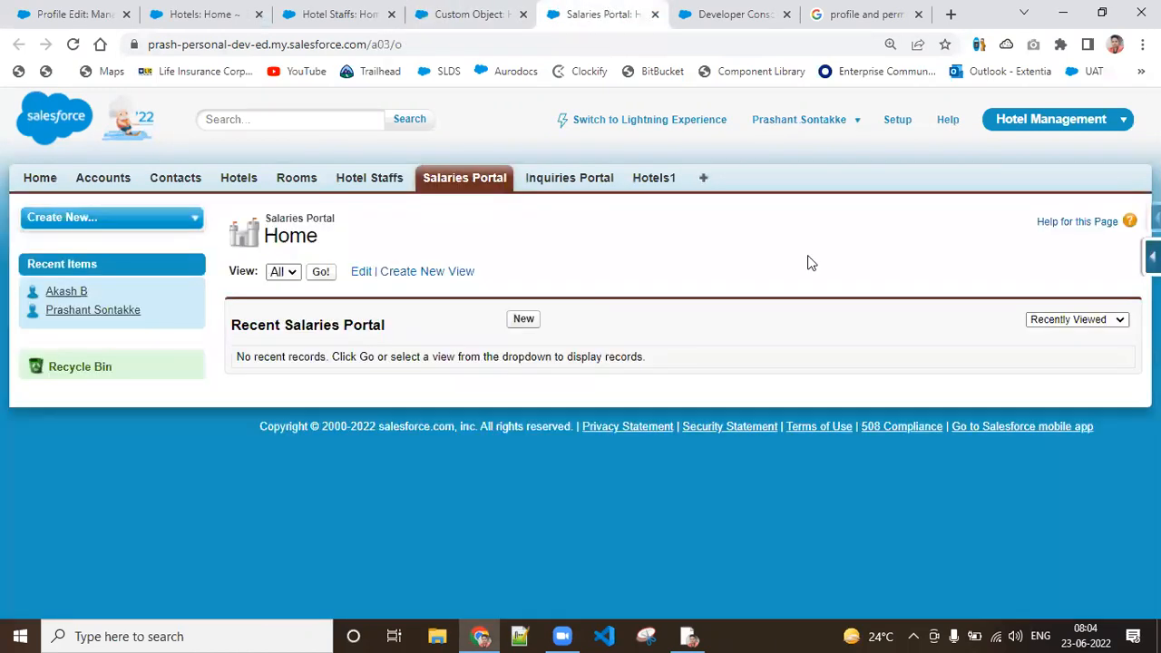
{"action": "left_click", "coordinate": [1151, 256]}
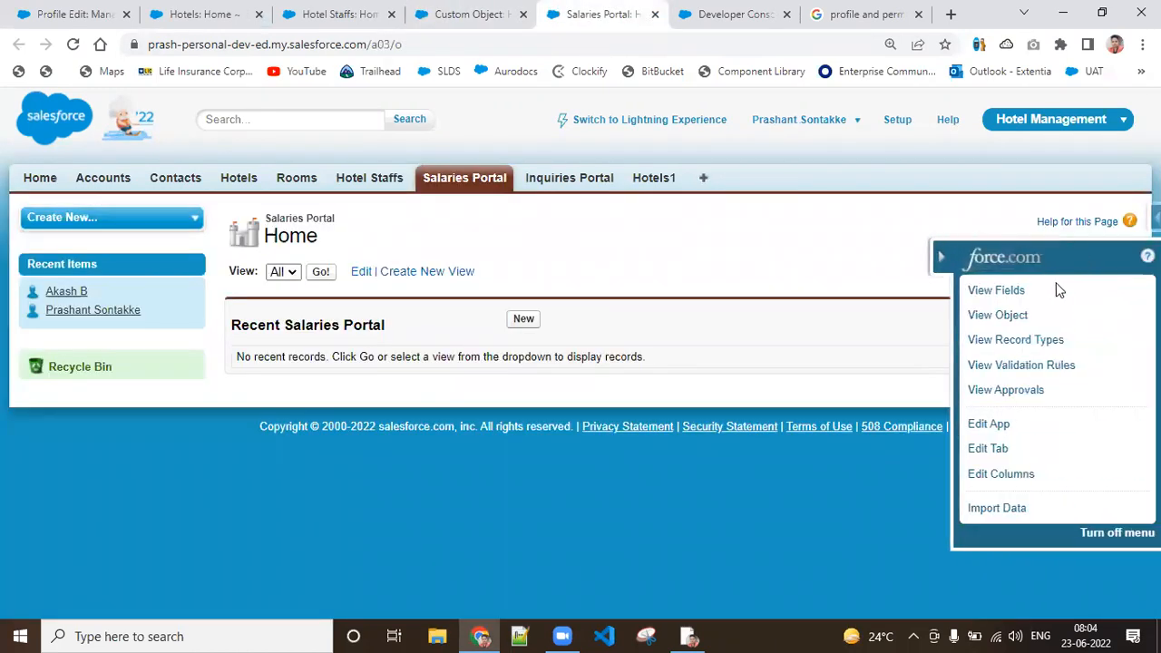
{"action": "left_click", "coordinate": [995, 315]}
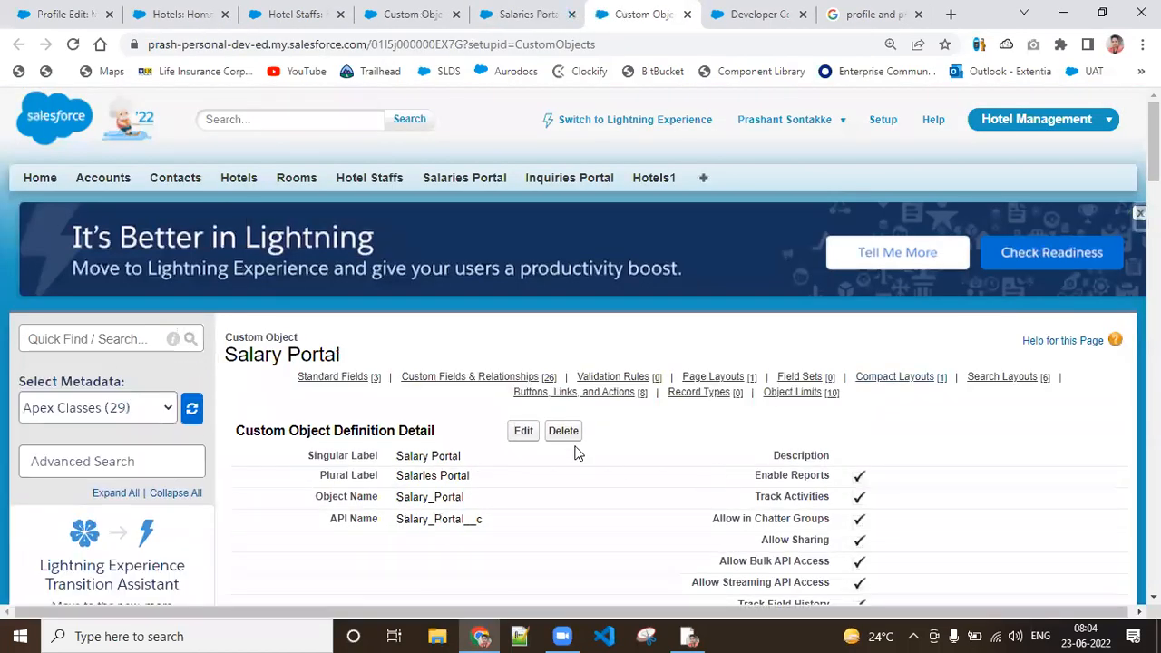
Edit the Salary Portal object, set Deployment Status to Deployed, and save
{"action": "left_click", "coordinate": [530, 437]}
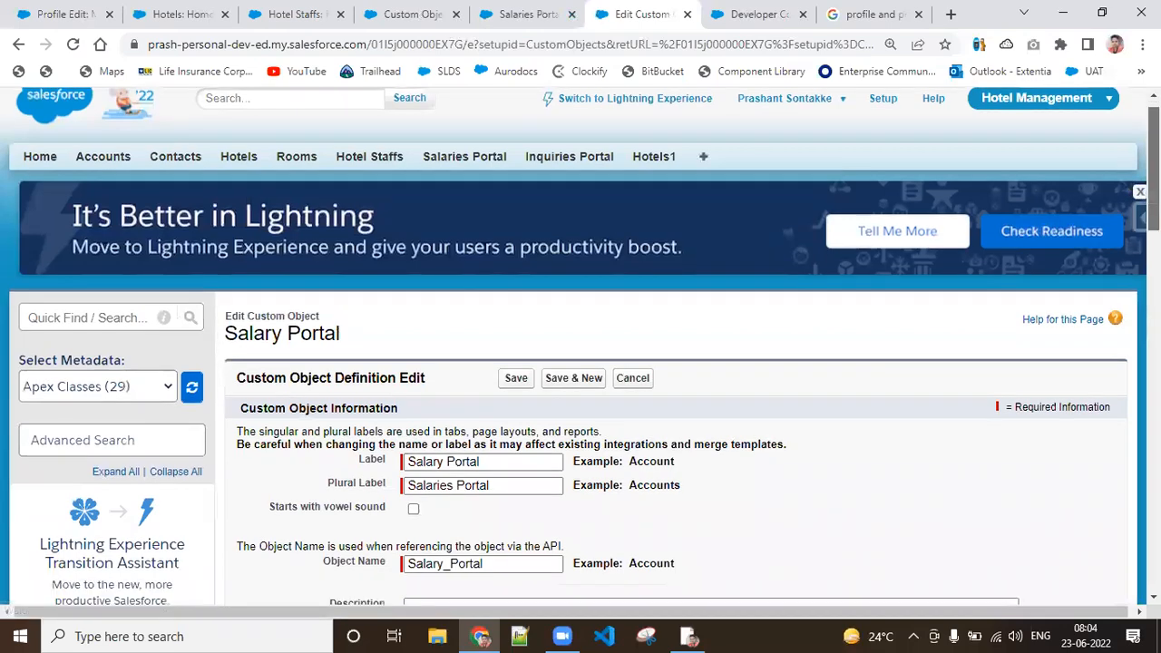
{"action": "scroll", "coordinate": [580, 344], "scroll_direction": "down", "scroll_amount": 5}
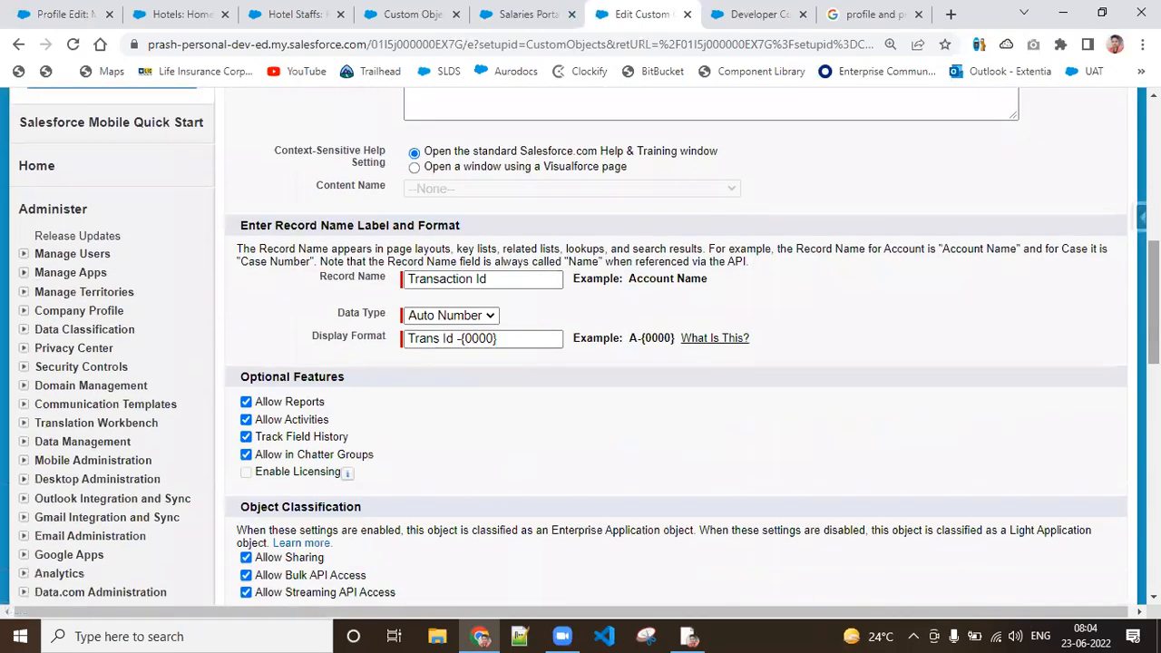
{"action": "scroll", "coordinate": [560, 353], "scroll_direction": "down", "scroll_amount": 5}
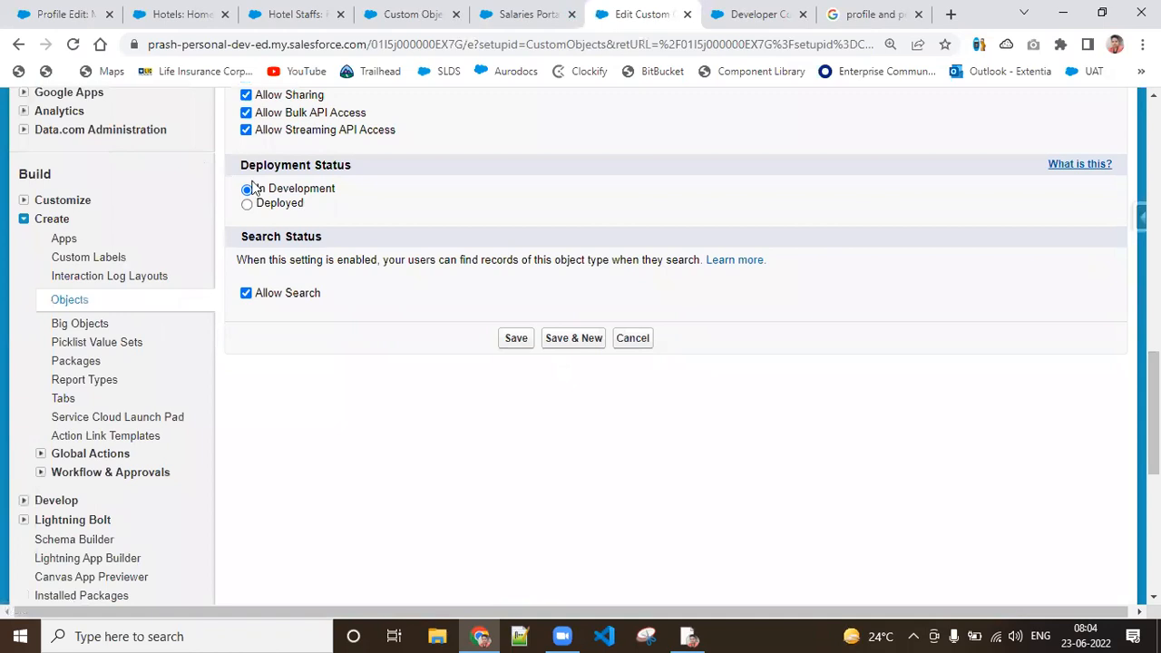
{"action": "left_click", "coordinate": [270, 203]}
{"action": "left_click", "coordinate": [529, 337]}
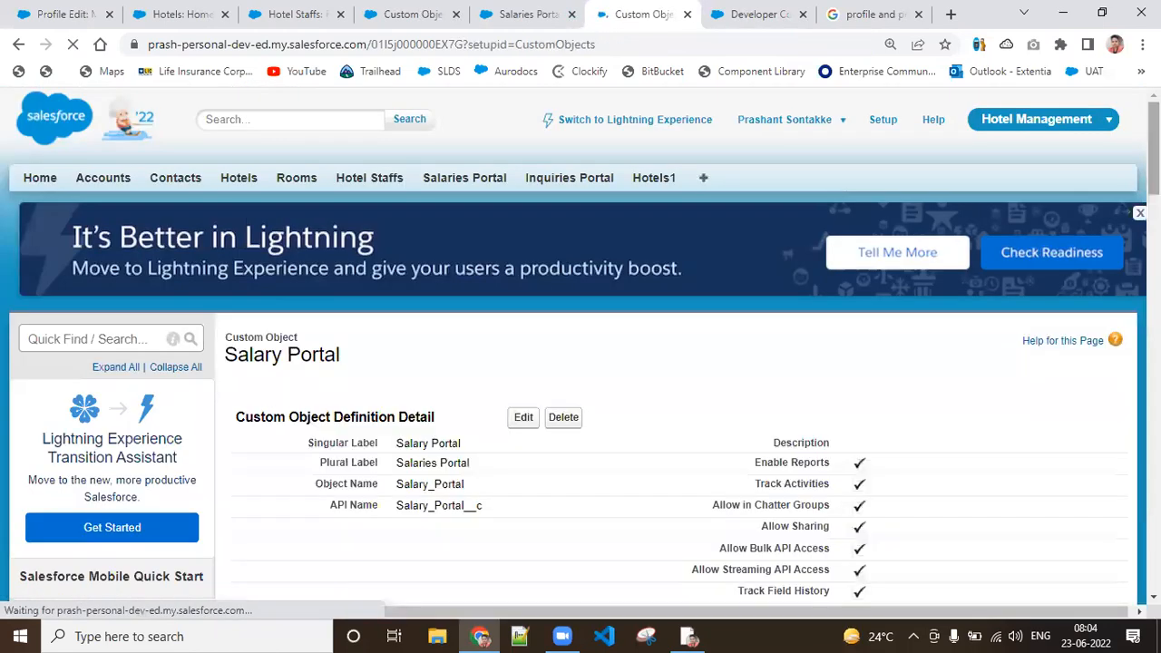
Open the Inquiry Portal object definition from the Inquiries Portal tab
{"action": "left_click", "coordinate": [594, 186]}
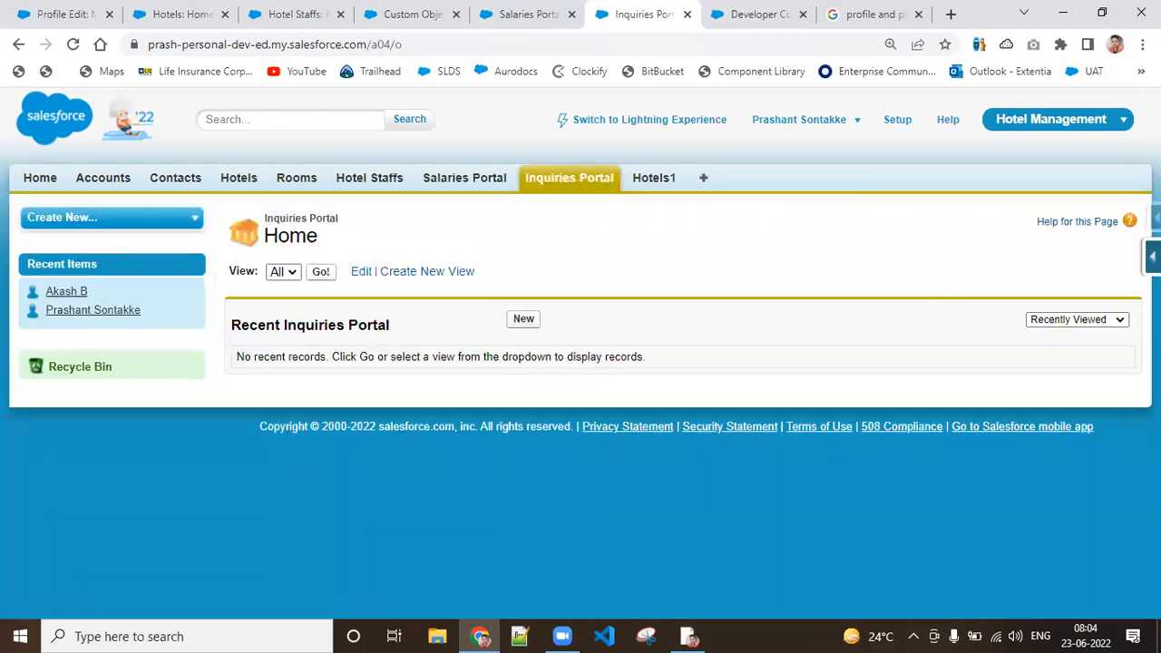
{"action": "left_click", "coordinate": [1151, 257]}
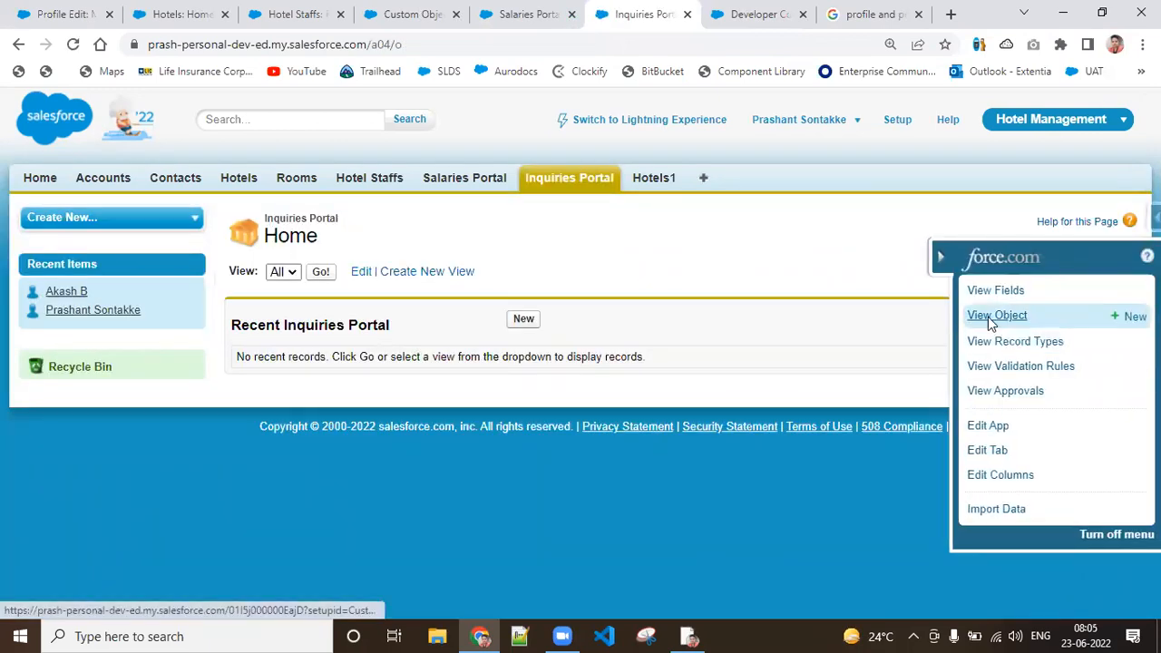
{"action": "left_click", "coordinate": [991, 316]}
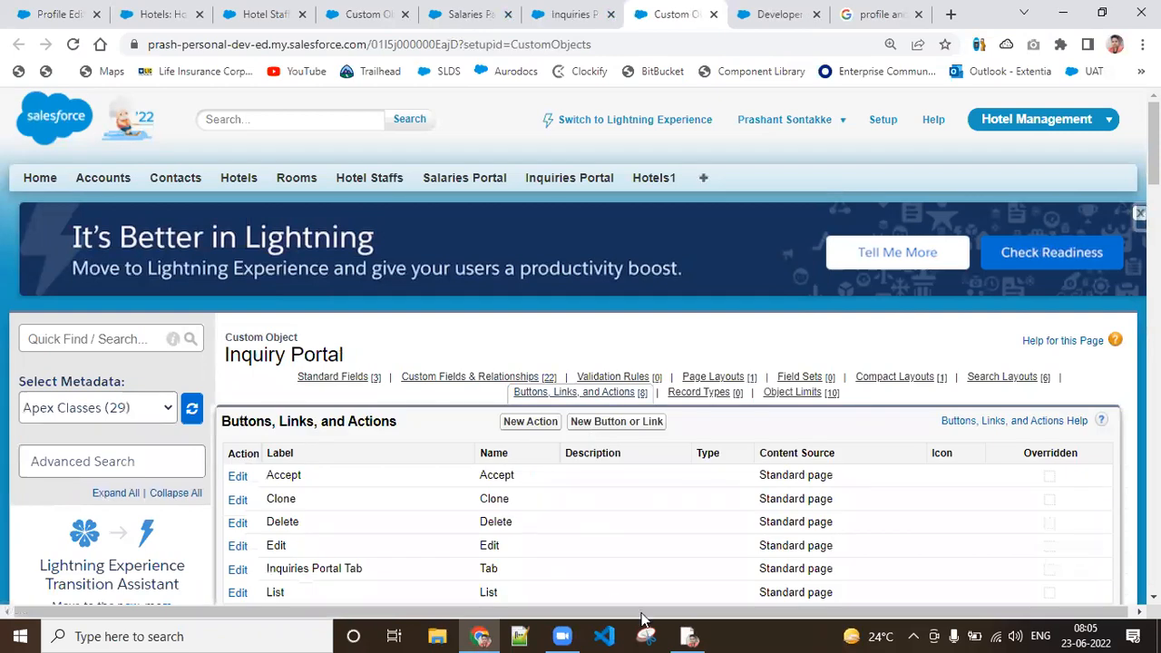
Set the Inquiry Portal object to Deployed, save, and switch to the manager user's window
{"action": "left_click", "coordinate": [533, 437]}
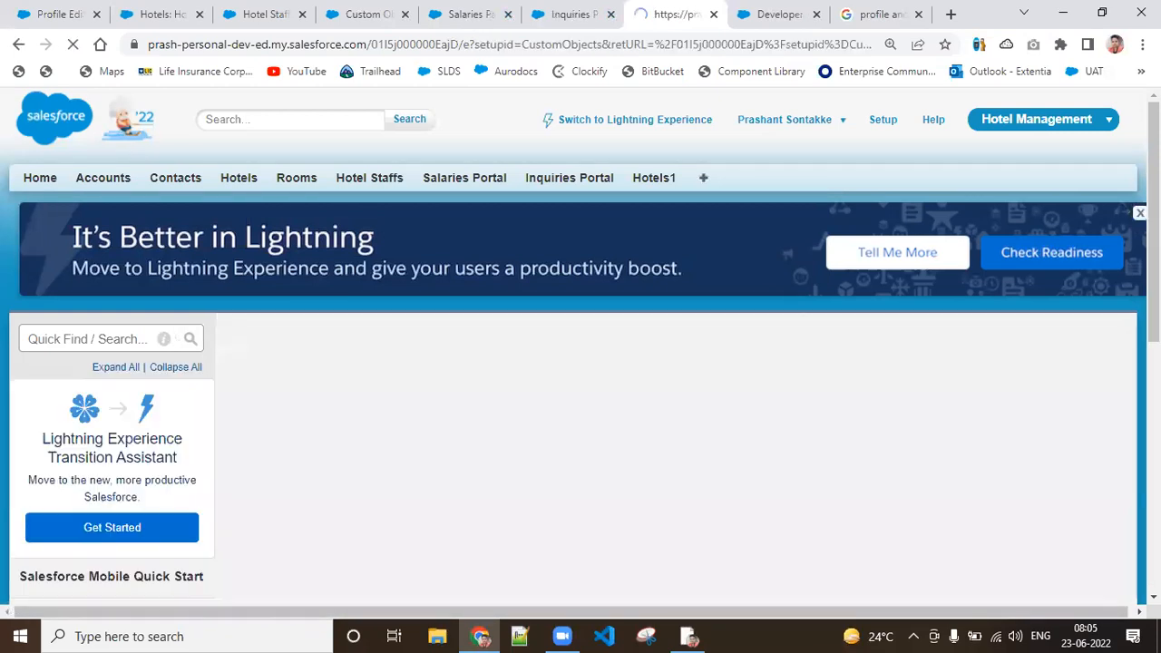
{"action": "scroll", "coordinate": [680, 363], "scroll_direction": "down", "scroll_amount": 5}
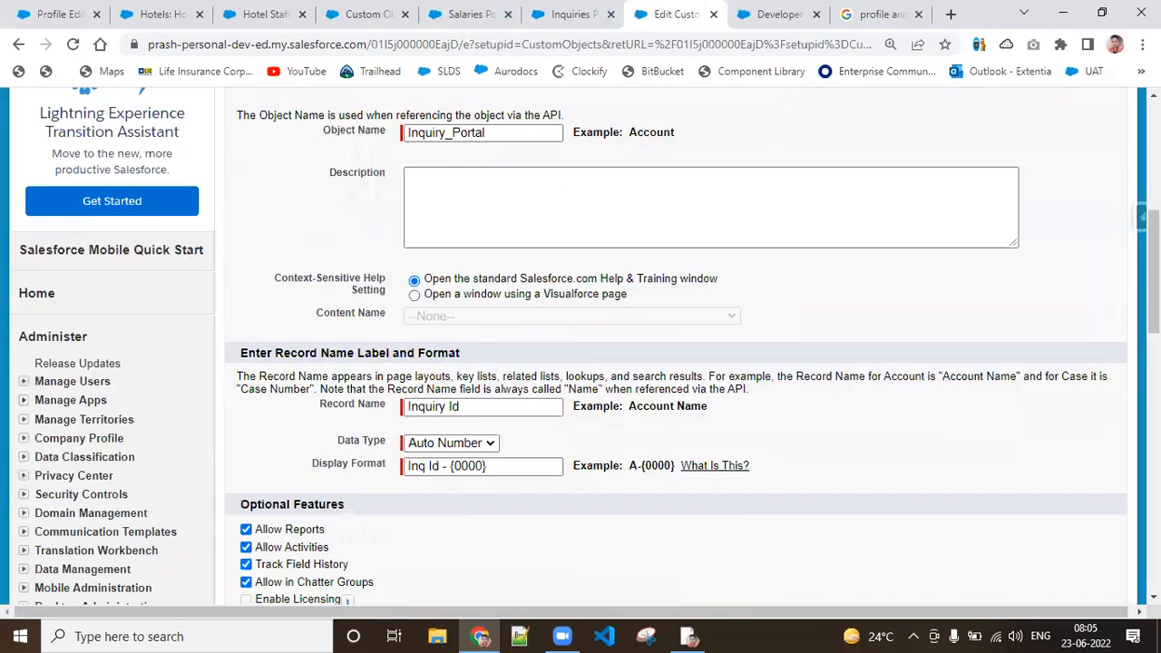
{"action": "scroll", "coordinate": [884, 498], "scroll_direction": "down", "scroll_amount": 5}
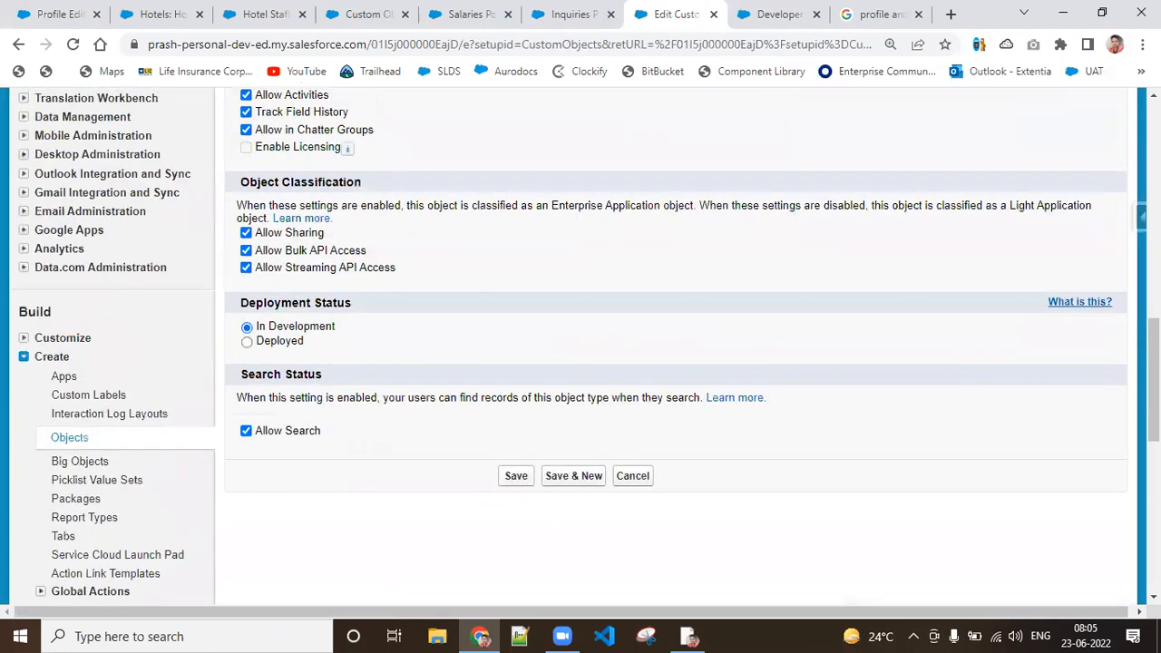
{"action": "left_click", "coordinate": [246, 342]}
{"action": "left_click", "coordinate": [517, 482]}
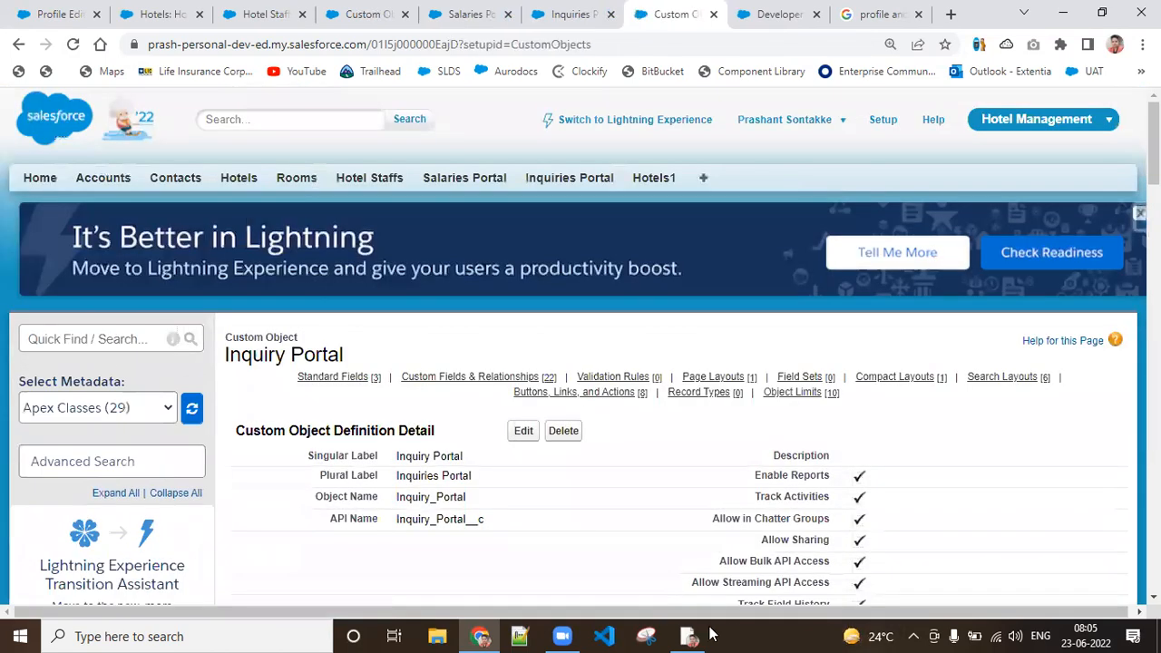
{"action": "left_click", "coordinate": [691, 636]}
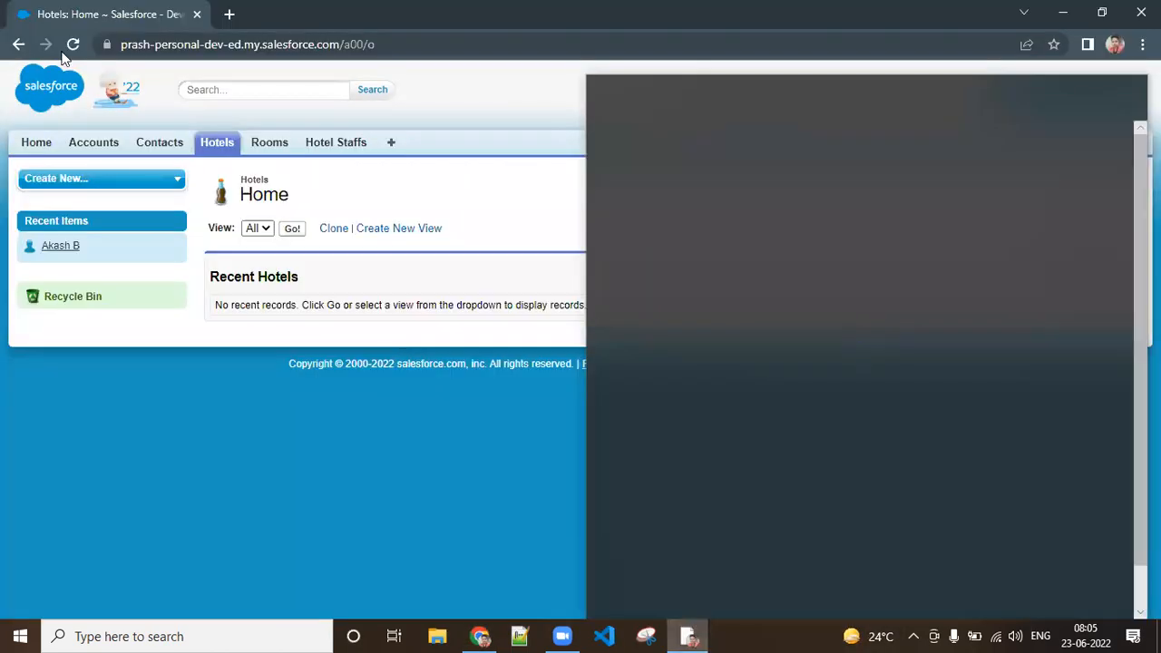
Reload the manager's window to show Salaries Portal and Inquiries Portal tabs, then return to the admin window
{"action": "left_click", "coordinate": [73, 44]}
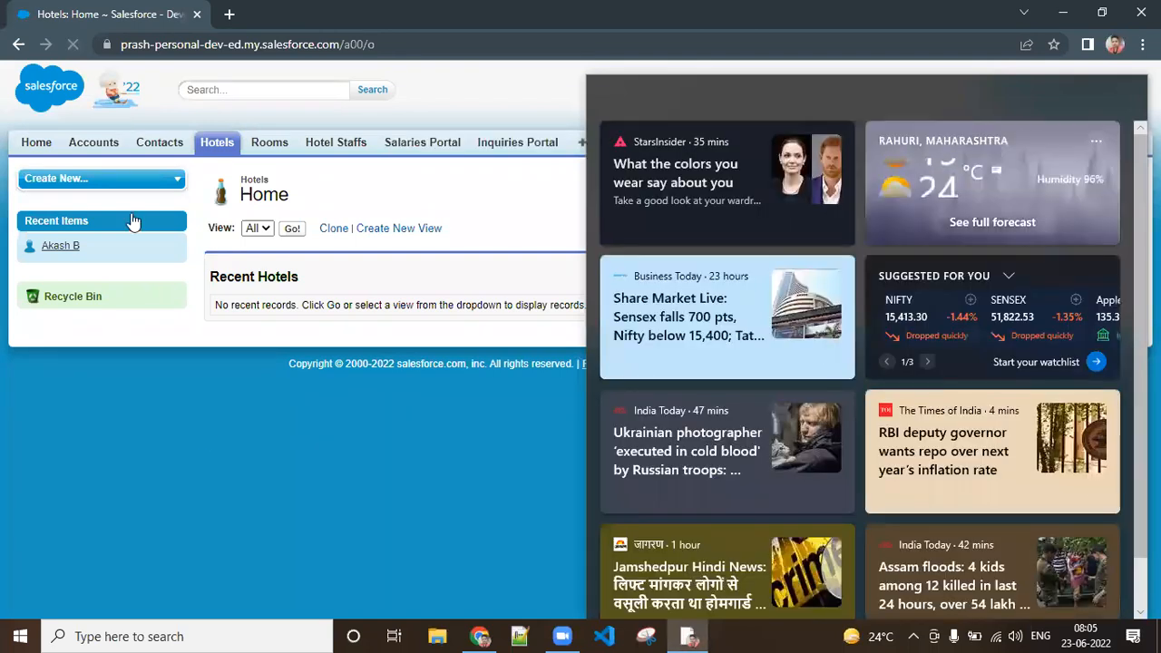
{"action": "left_click", "coordinate": [204, 440]}
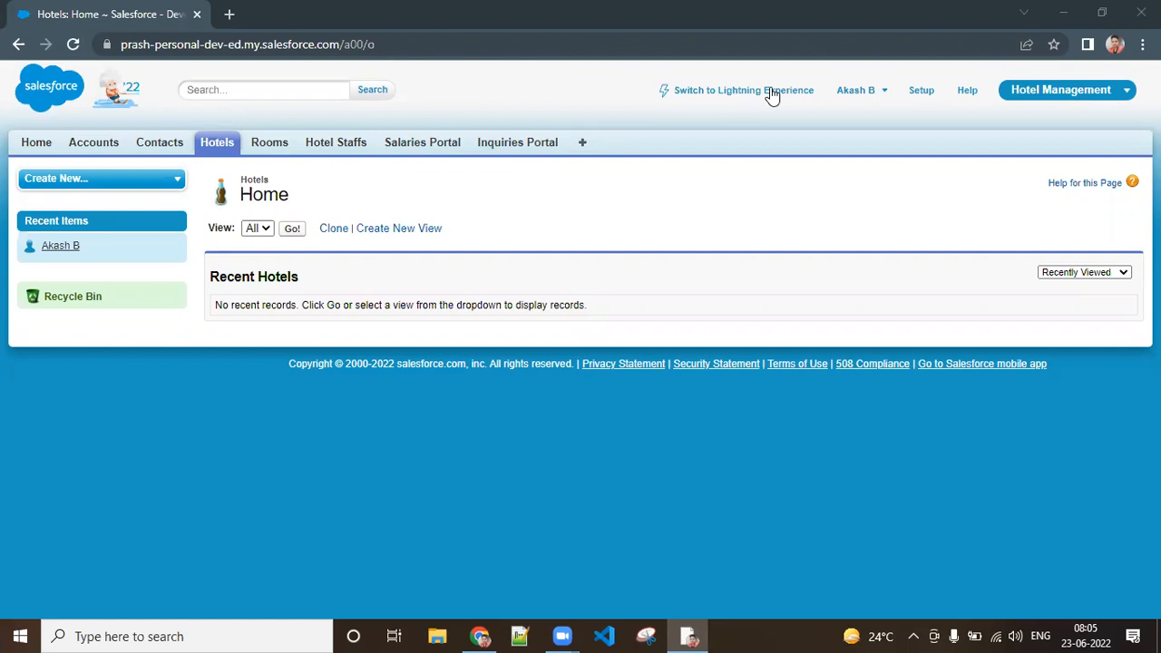
{"action": "double_click", "coordinate": [951, 144]}
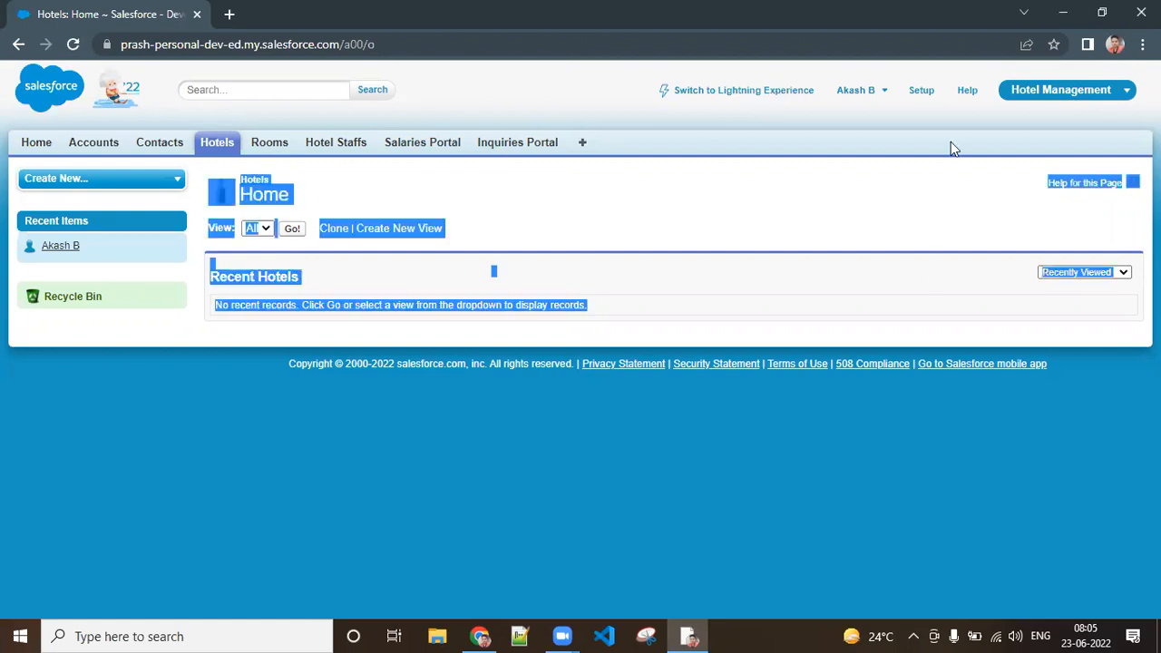
{"action": "triple_click", "coordinate": [951, 142]}
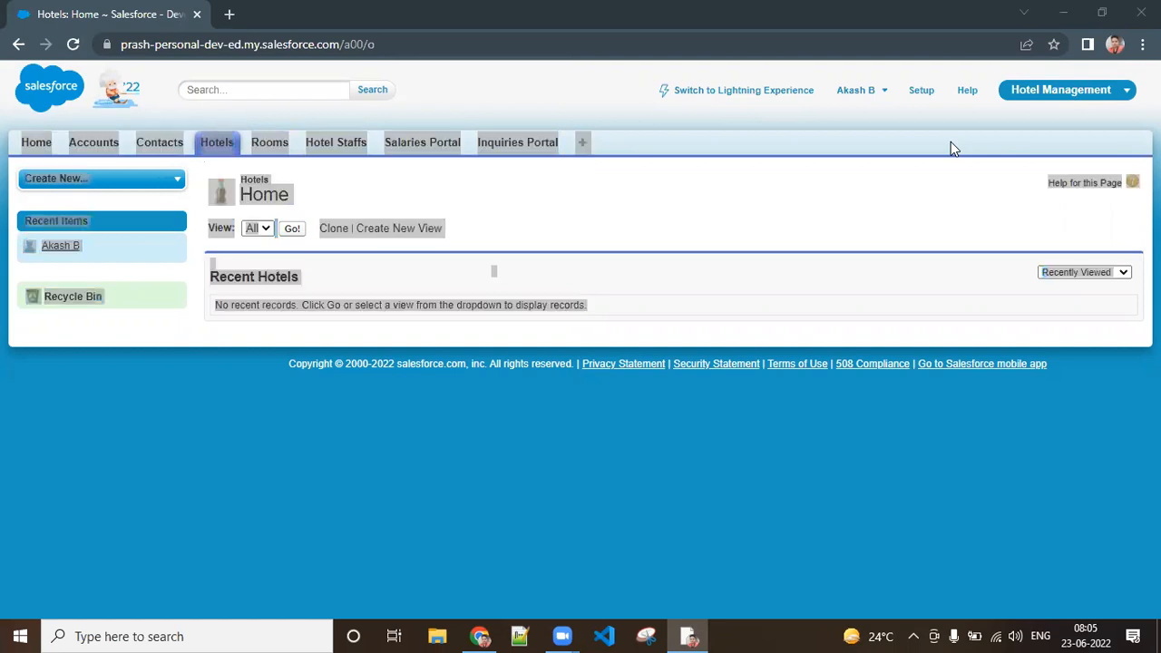
{"action": "left_click", "coordinate": [760, 206]}
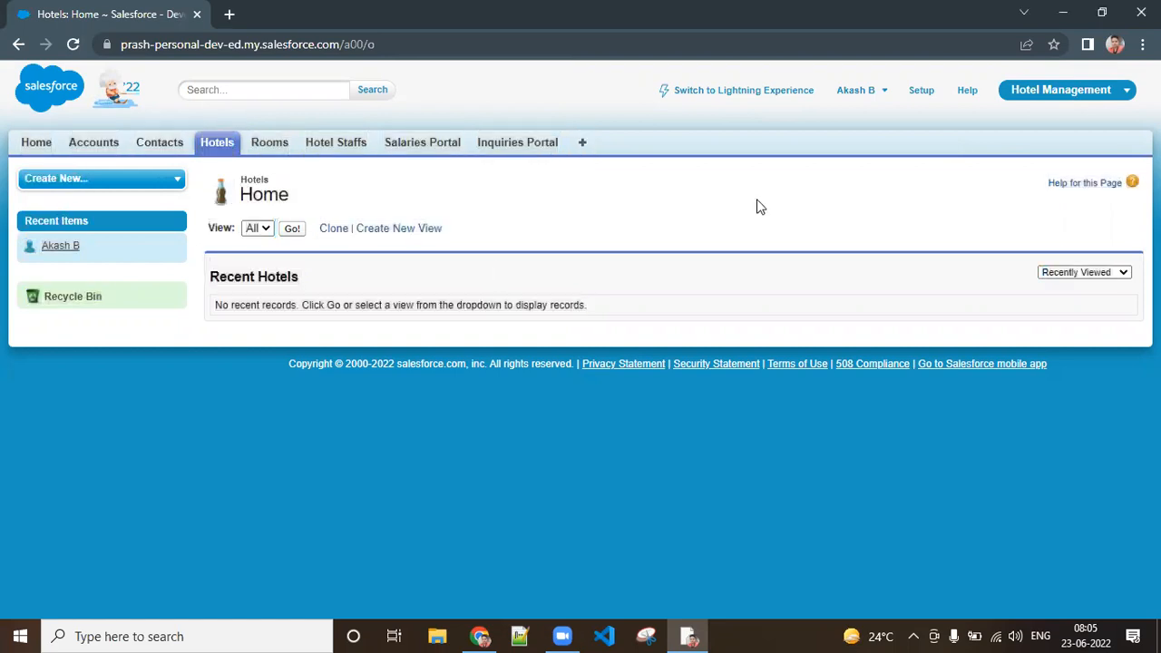
{"action": "left_click_drag", "start_coordinate": [760, 206], "coordinate": [717, 462]}
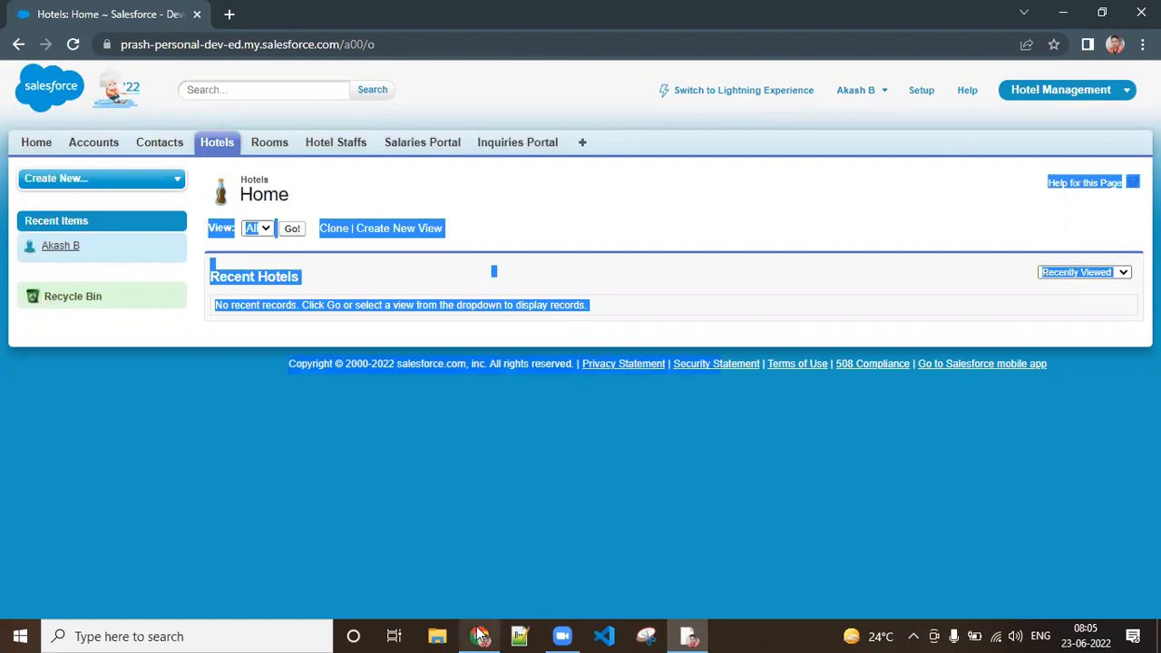
{"action": "left_click", "coordinate": [481, 636]}
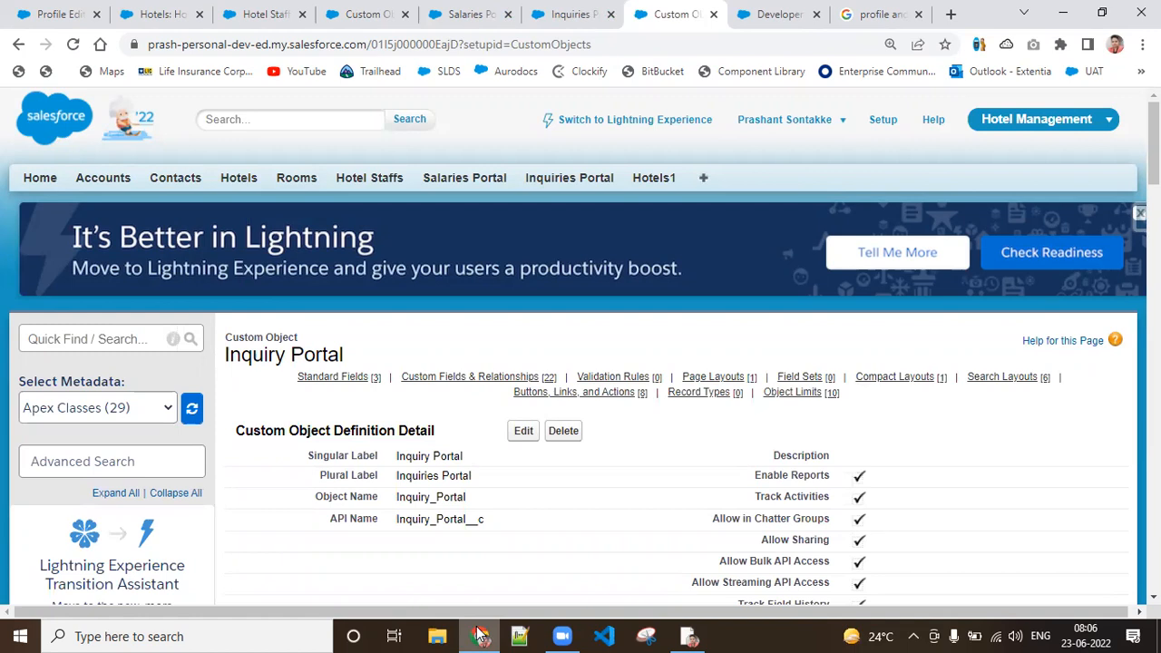
Close the leftover Custom Object, Salaries and Inquiries pages and dismiss the Unknown Error message
{"action": "left_click", "coordinate": [405, 14]}
{"action": "left_click", "coordinate": [402, 16]}
{"action": "left_click", "coordinate": [404, 15]}
{"action": "left_click", "coordinate": [404, 14]}
{"action": "left_click", "coordinate": [405, 14]}
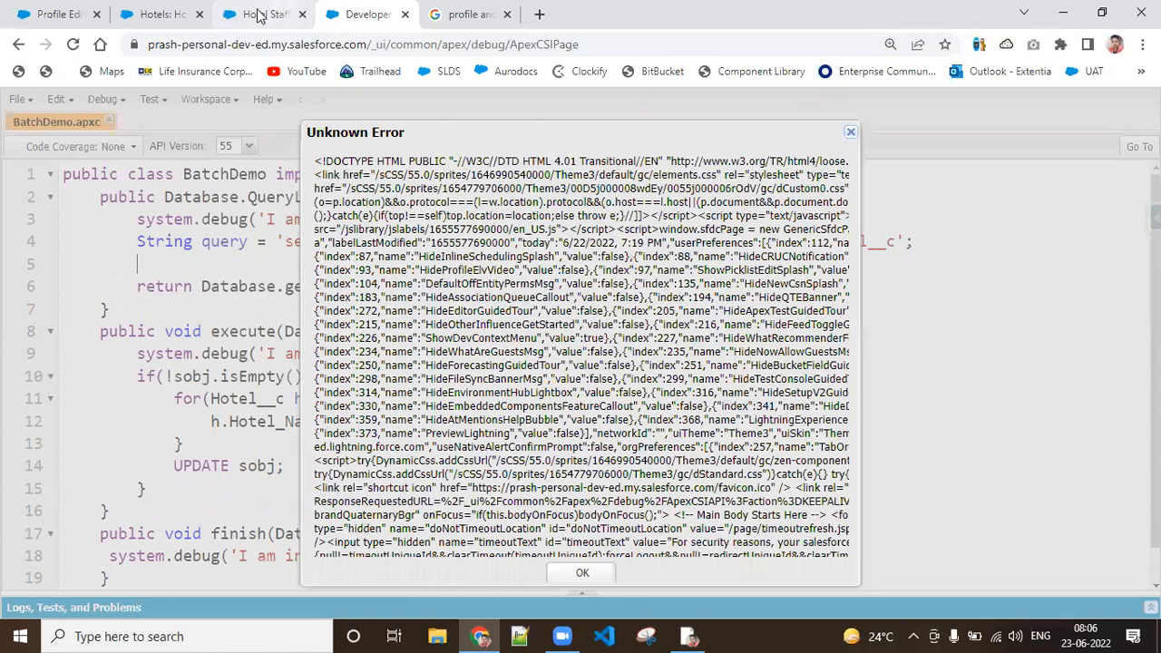
{"action": "left_click", "coordinate": [849, 133]}
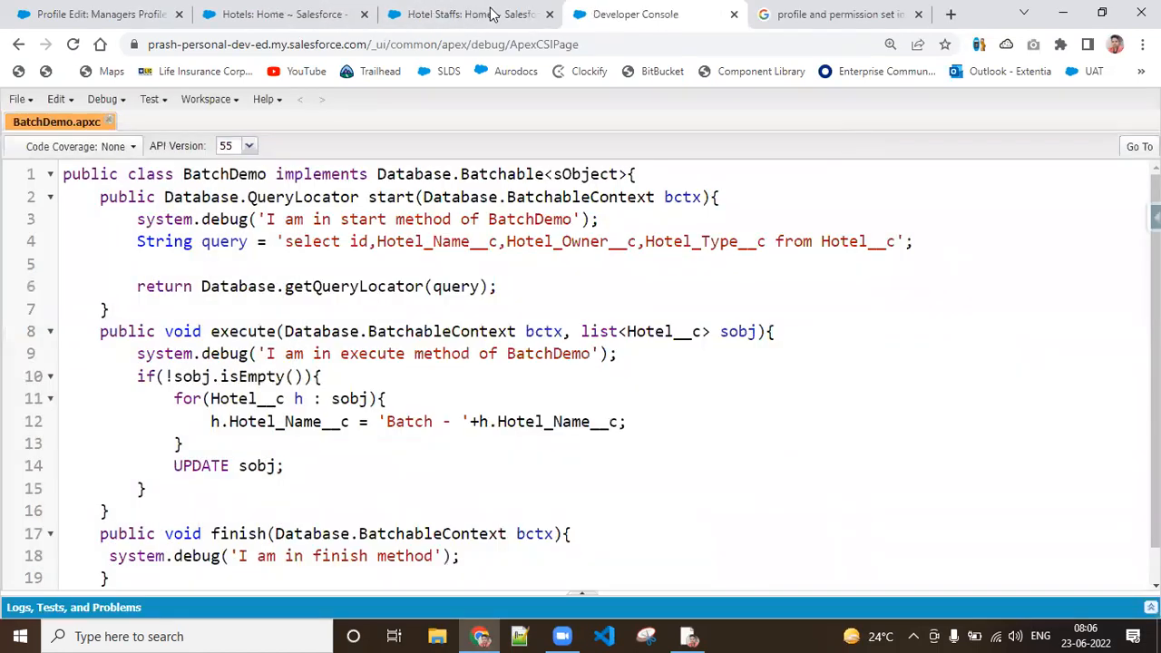
Check the Managers Profile's Read access on Hotel Staffs, Salaries Portal and Inquiries Portal, then return to the manager's Hotels home
{"action": "left_click", "coordinate": [226, 13]}
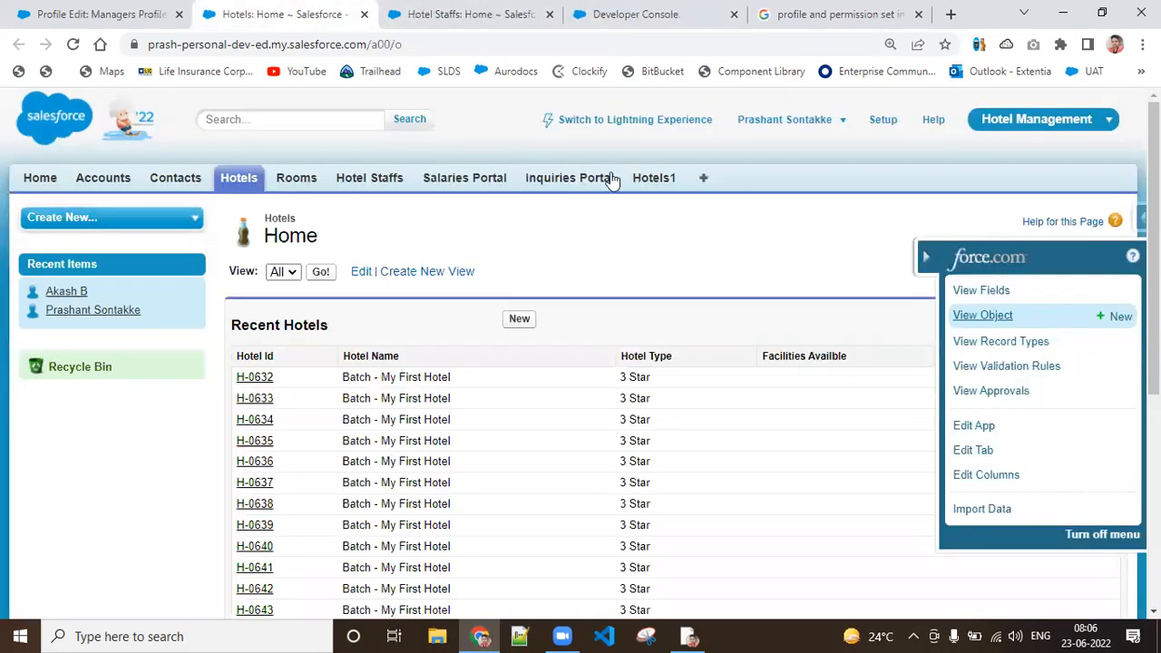
{"action": "left_click", "coordinate": [3, 5]}
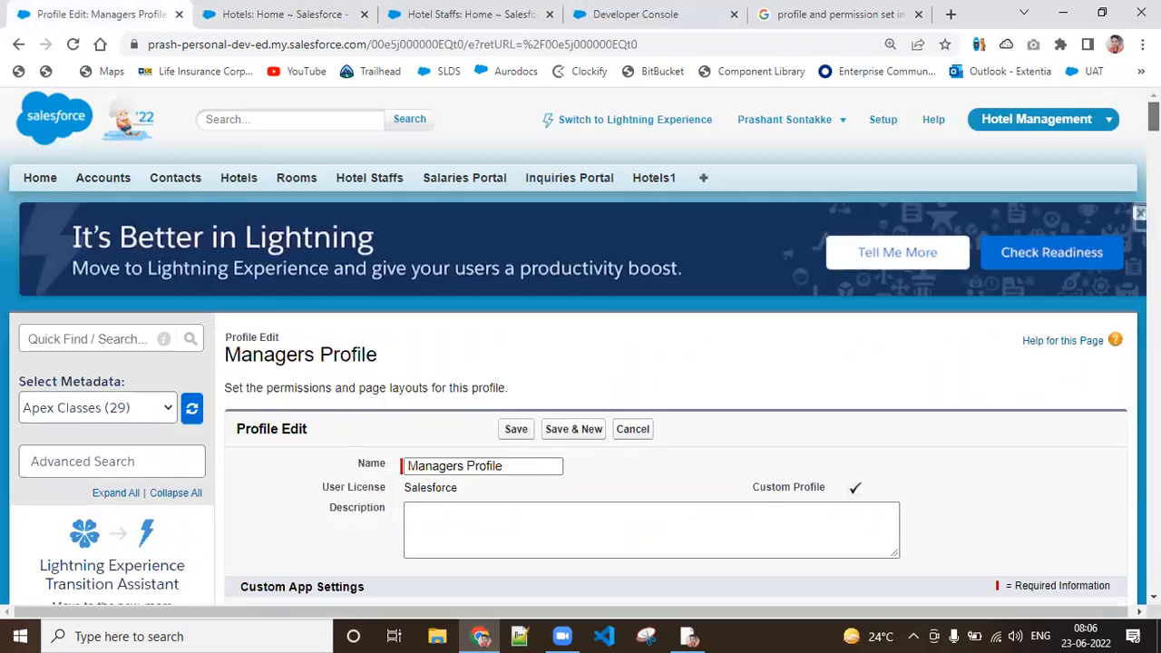
{"action": "scroll", "coordinate": [581, 345], "scroll_direction": "down", "scroll_amount": 15}
{"action": "scroll", "coordinate": [581, 345], "scroll_direction": "down", "scroll_amount": 20}
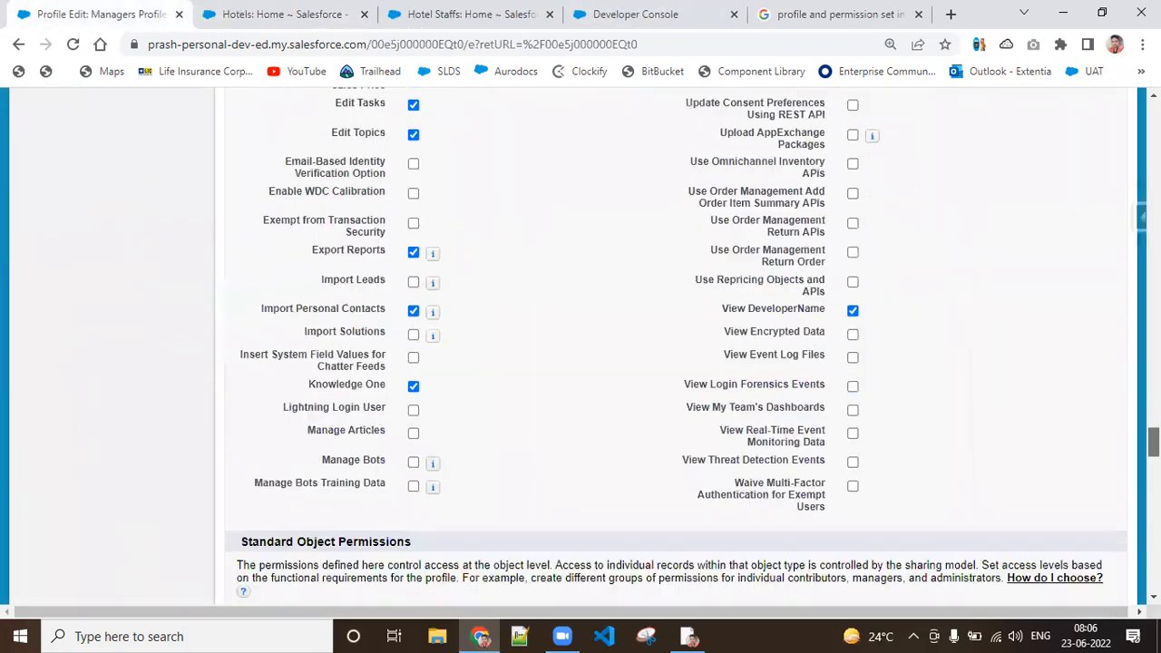
{"action": "scroll", "coordinate": [580, 345], "scroll_direction": "down", "scroll_amount": 10}
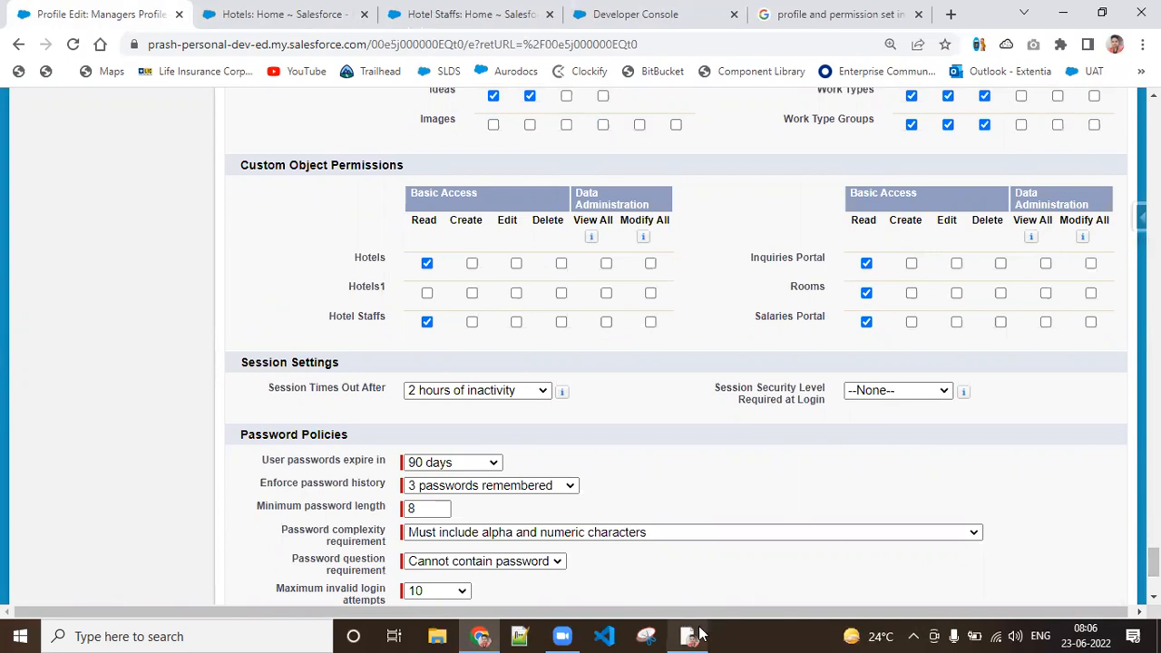
{"action": "mouse_move", "coordinate": [699, 634]}
{"action": "left_click", "coordinate": [686, 558]}
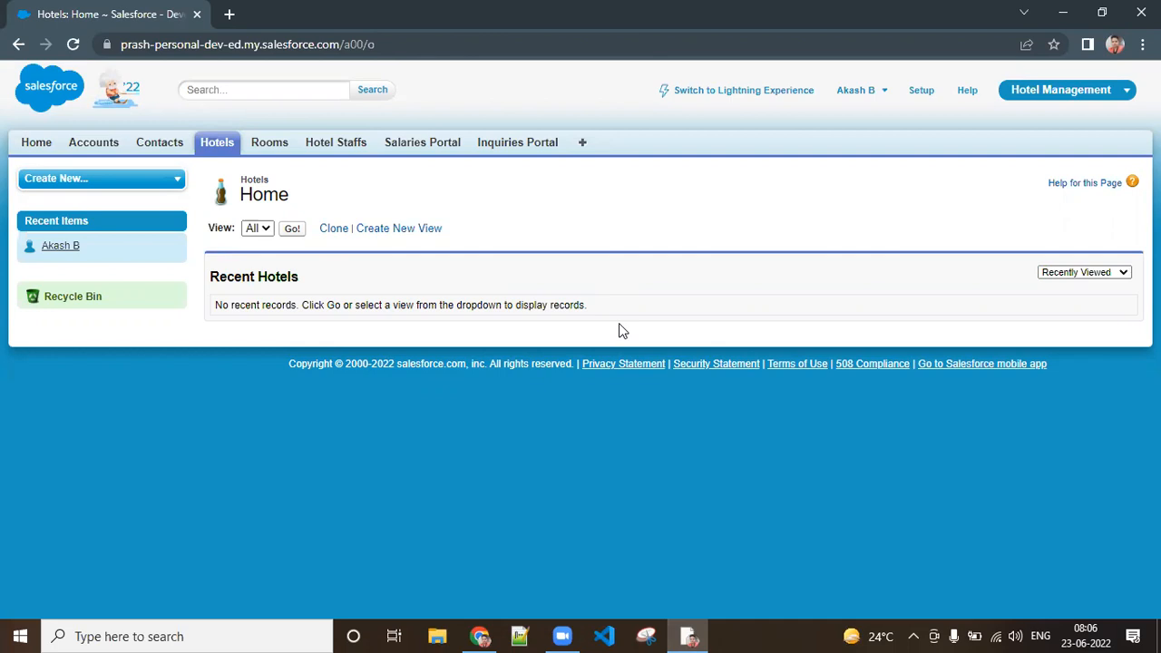
List all Hotels and open record H-0633 (Batch - My First Hotel)
{"action": "left_click", "coordinate": [296, 229]}
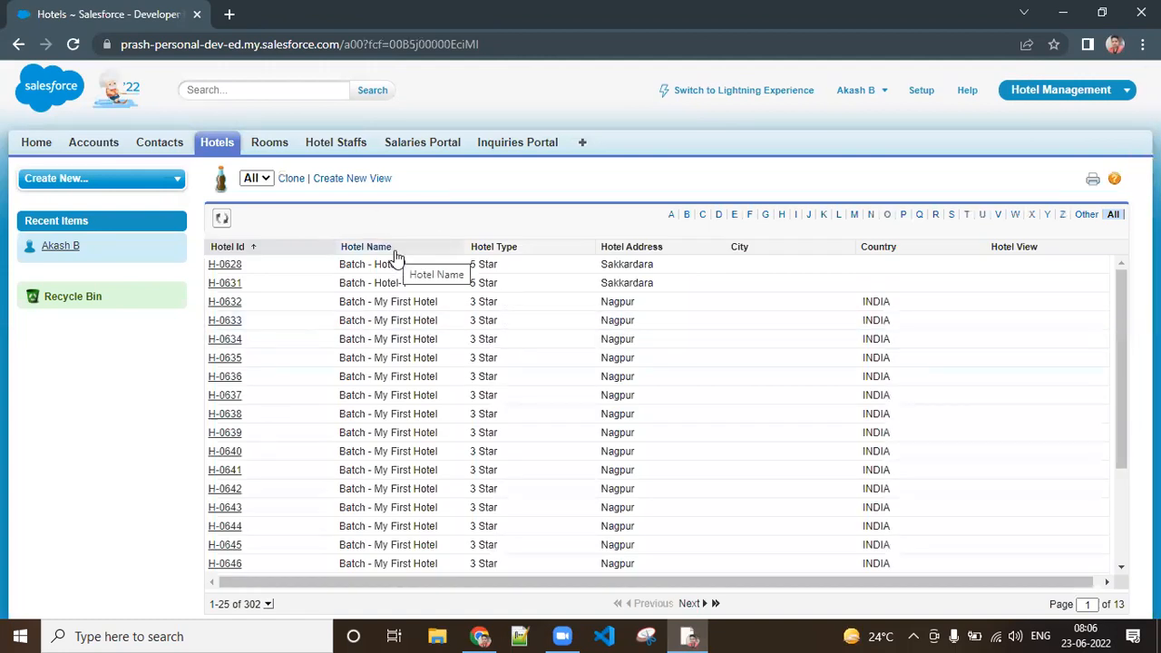
{"action": "left_click", "coordinate": [227, 322]}
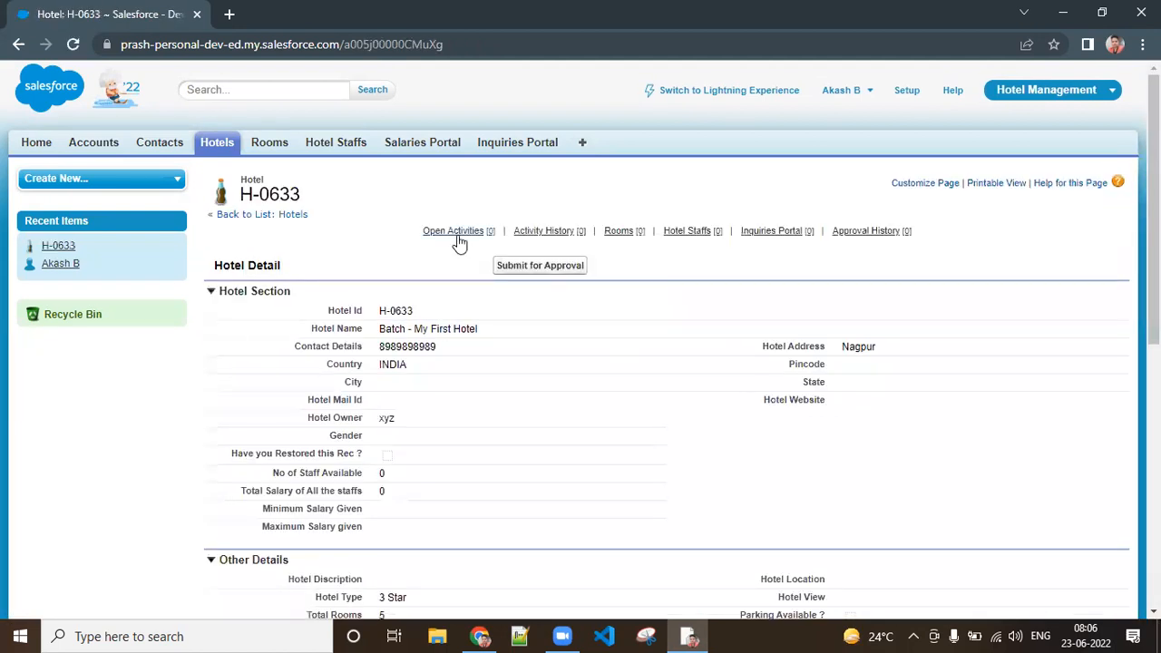
{"action": "mouse_move", "coordinate": [687, 232]}
{"action": "mouse_move", "coordinate": [853, 239]}
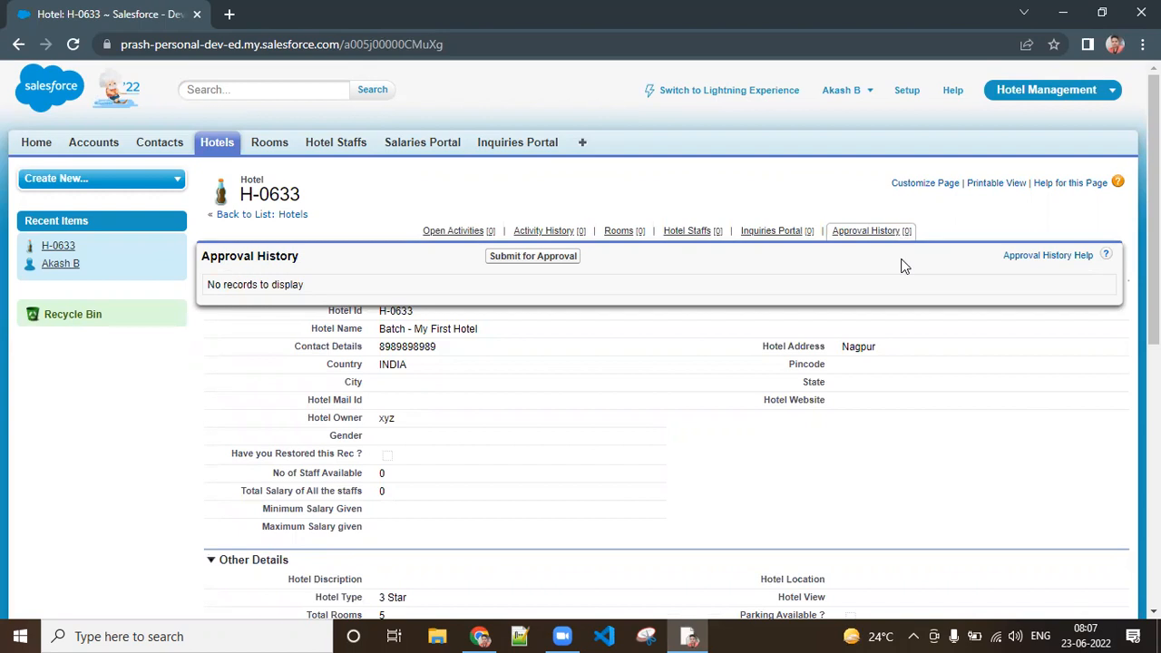
As the administrator, open hotel record H-0632 from the Hotels list
{"action": "left_click", "coordinate": [483, 636]}
{"action": "scroll", "coordinate": [676, 345], "scroll_direction": "up", "scroll_amount": 20}
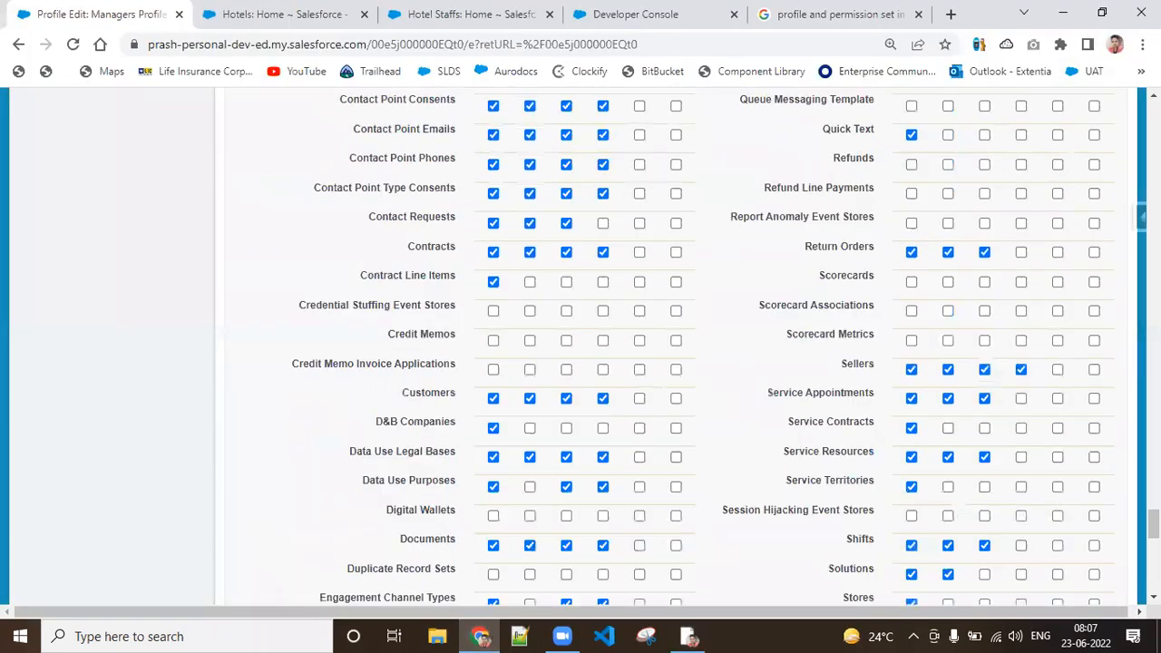
{"action": "scroll", "coordinate": [866, 130], "scroll_direction": "up", "scroll_amount": 20}
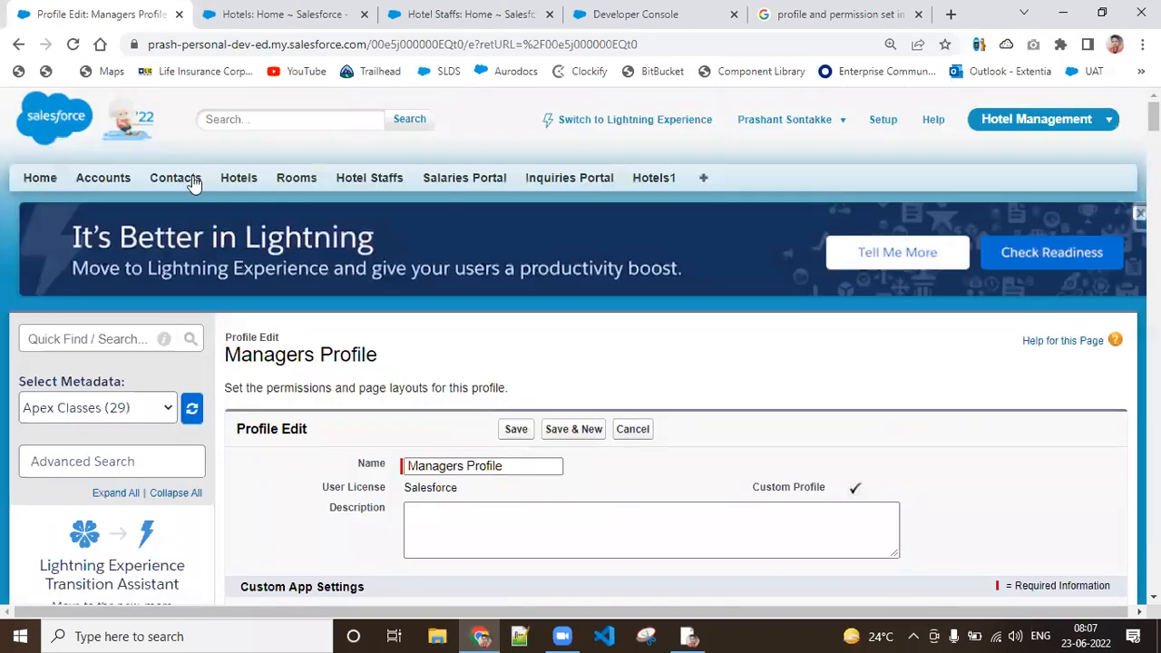
{"action": "left_click", "coordinate": [243, 11]}
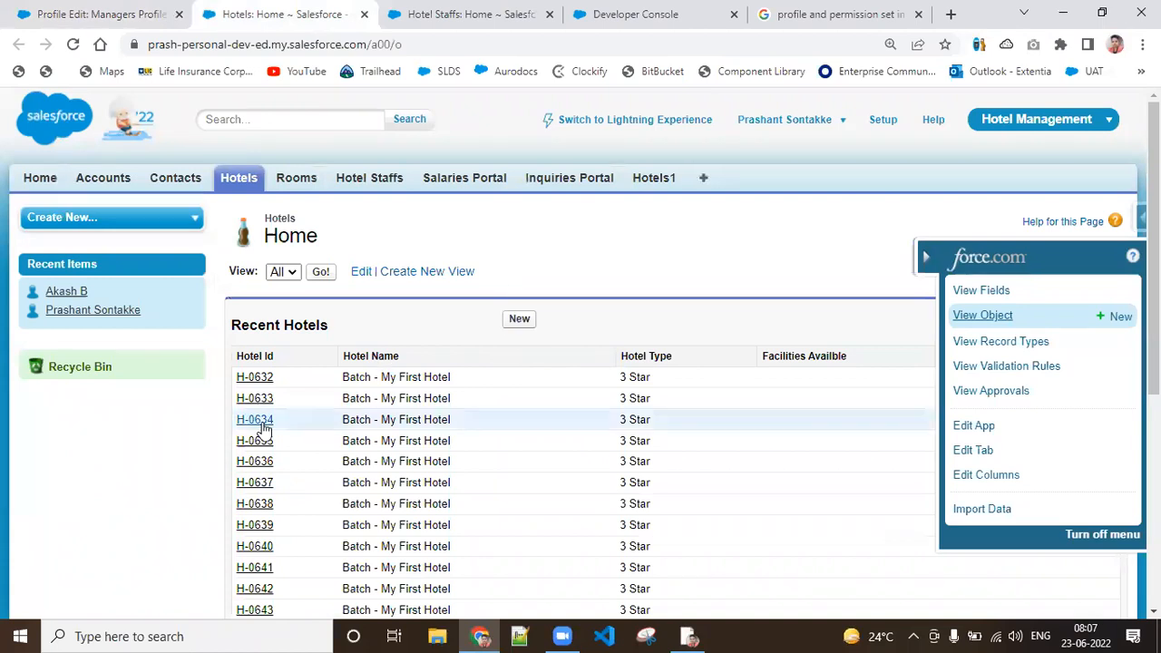
{"action": "left_click", "coordinate": [256, 379]}
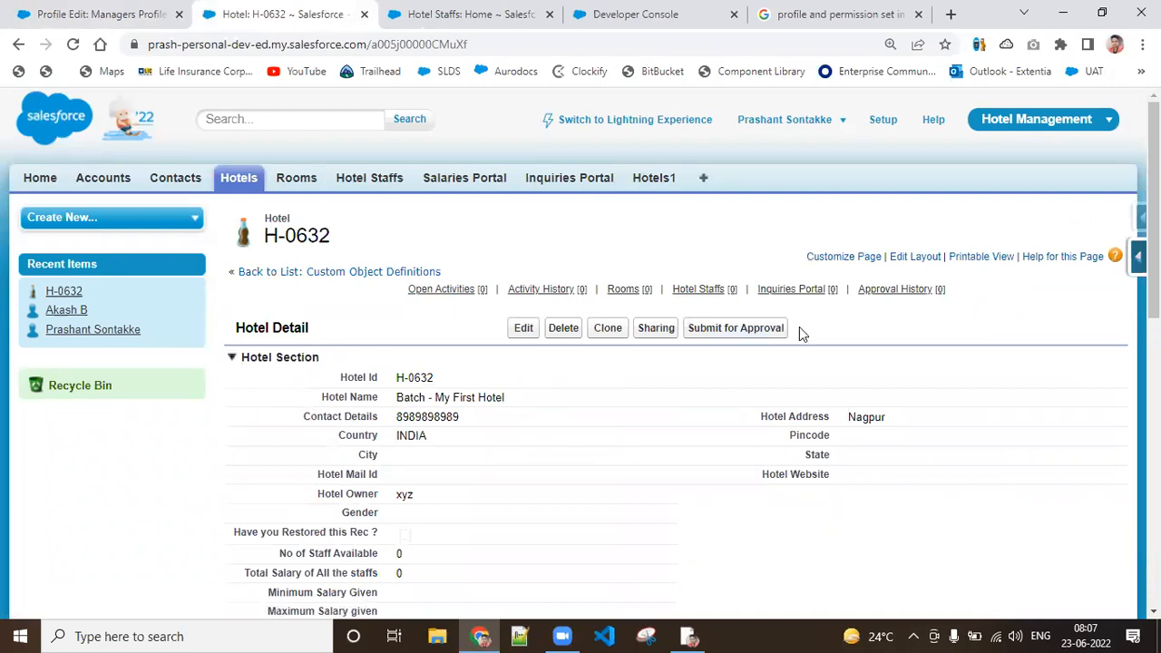
Compare H-0632 with the manager's H-0633 record, then return to the Managers Profile edit page
{"action": "left_click", "coordinate": [687, 636]}
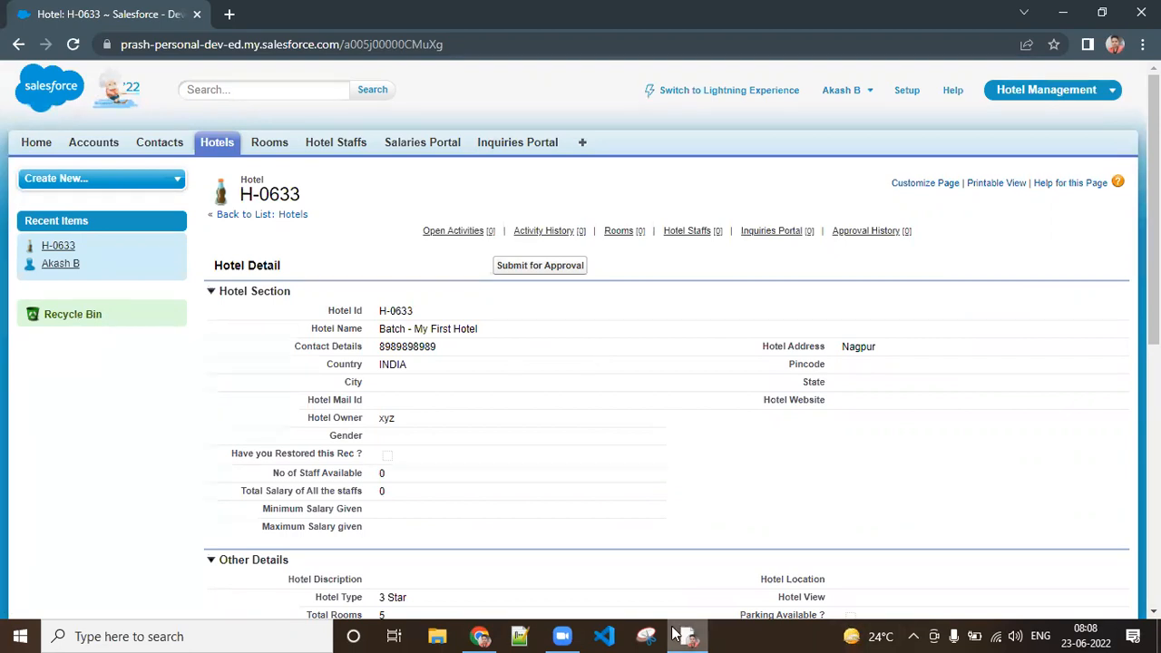
{"action": "left_click", "coordinate": [481, 635]}
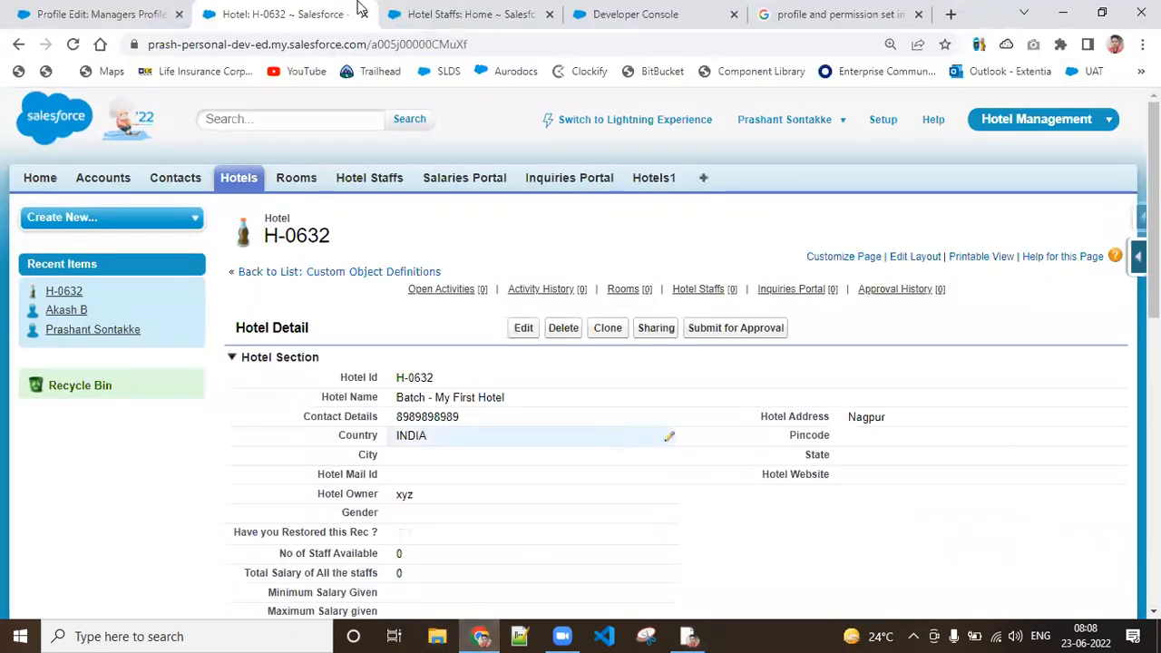
{"action": "left_click", "coordinate": [54, 13]}
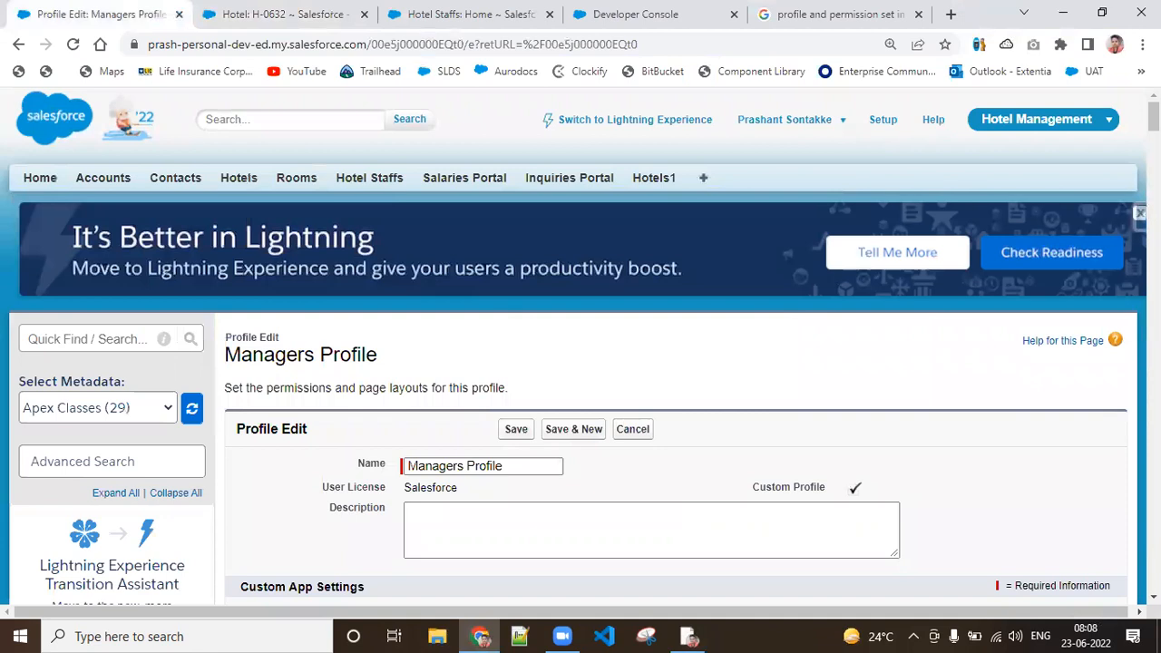
Tick Edit on Hotels for the Managers Profile and save it
{"action": "left_click_drag", "start_coordinate": [1152, 116], "coordinate": [1152, 555]}
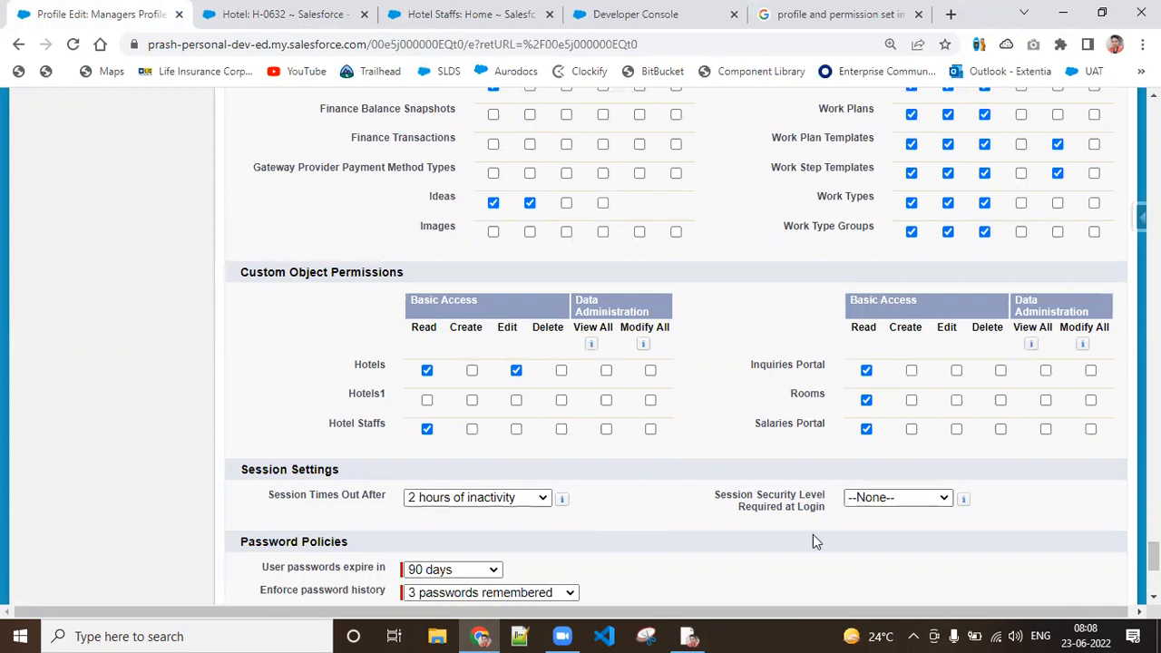
{"action": "scroll", "coordinate": [580, 345], "scroll_direction": "down", "scroll_amount": 4}
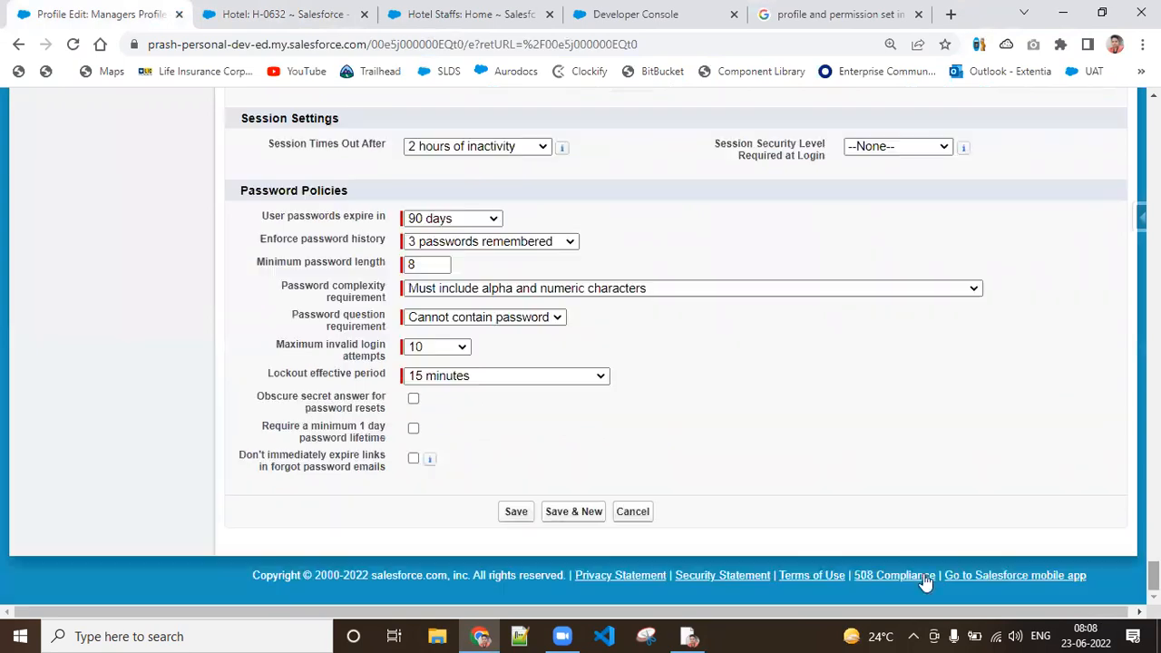
{"action": "left_click", "coordinate": [519, 512]}
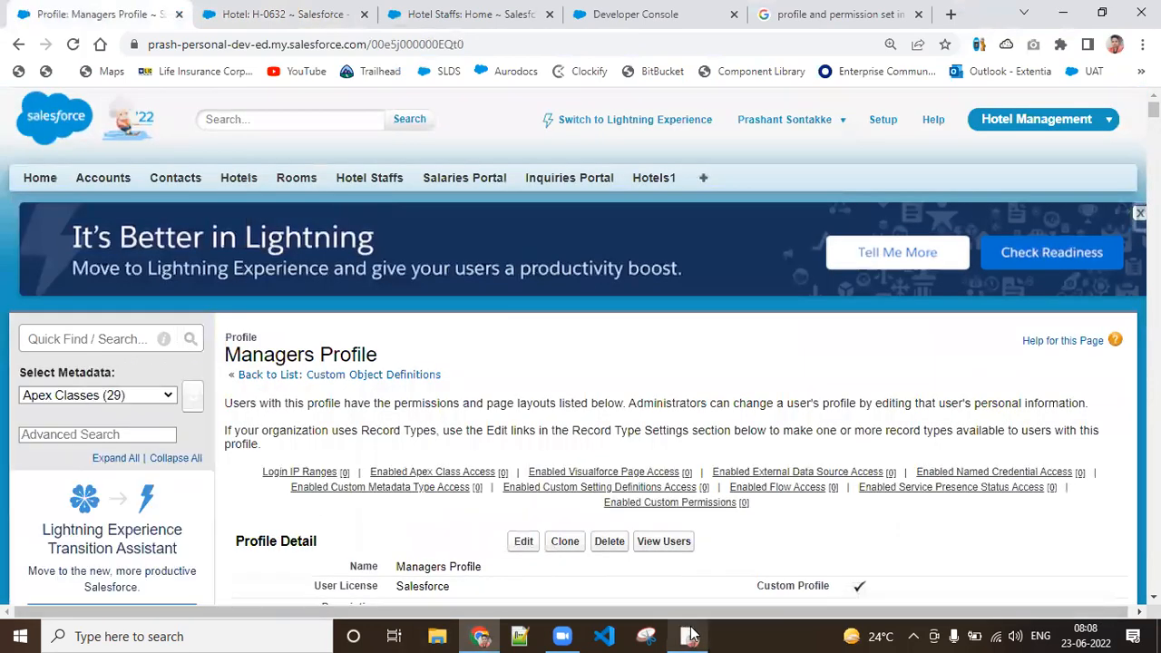
{"action": "left_click", "coordinate": [689, 636]}
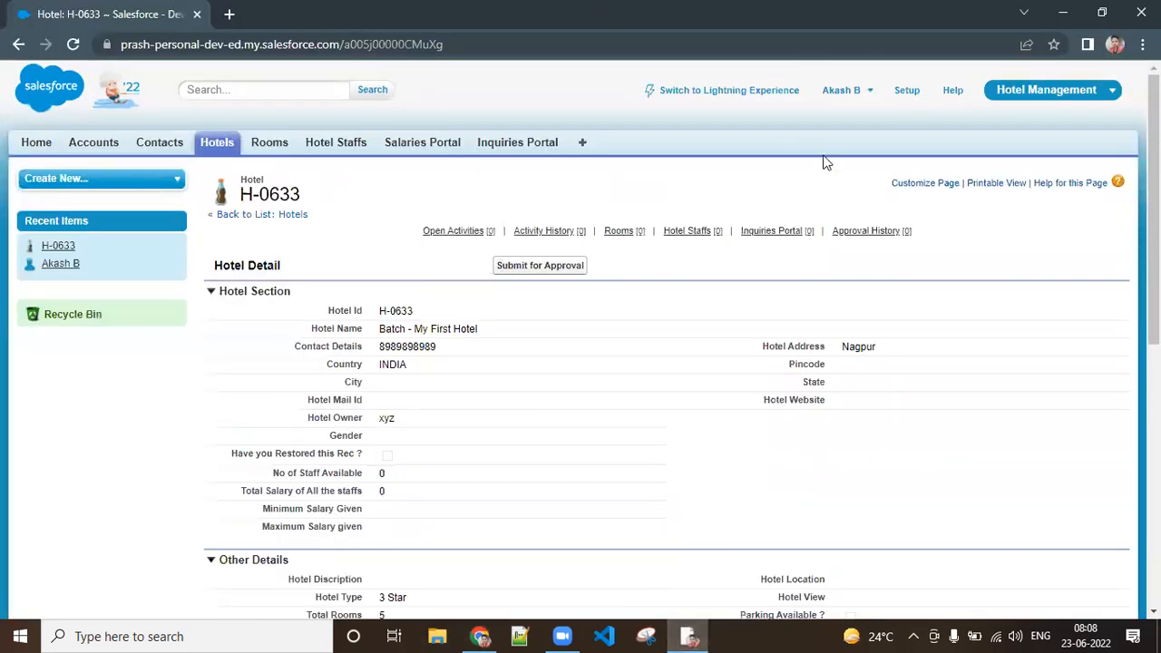
As the manager, reload H-0633 and view the All lists for Rooms and Hotel Staffs
{"action": "left_click", "coordinate": [72, 45]}
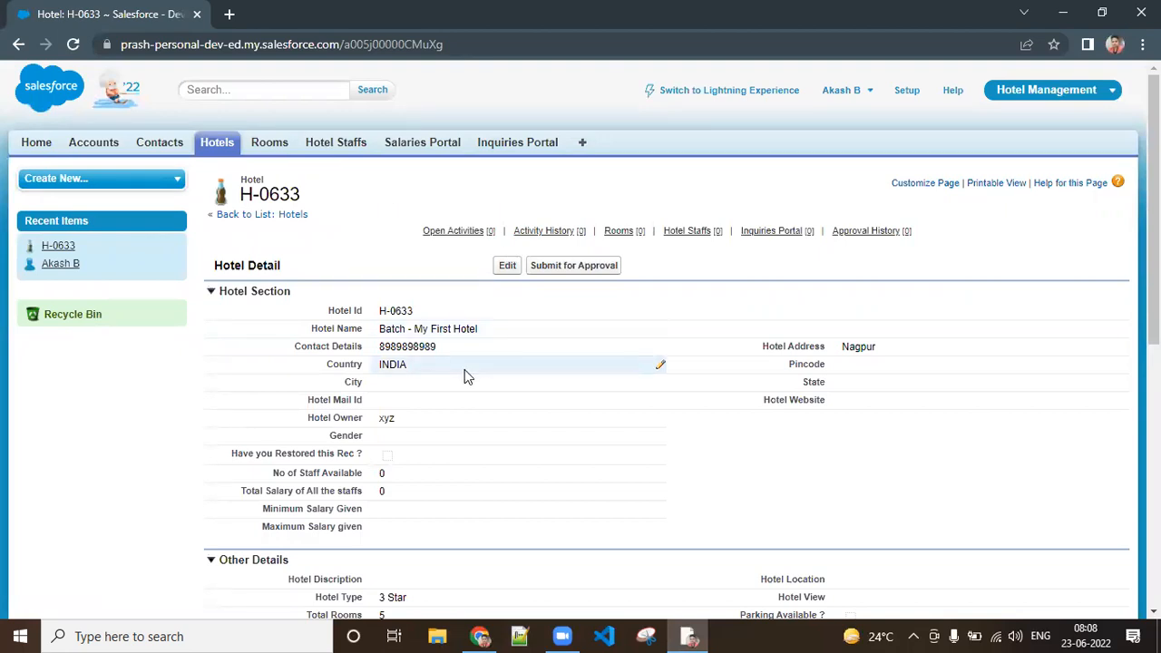
{"action": "left_click", "coordinate": [226, 150]}
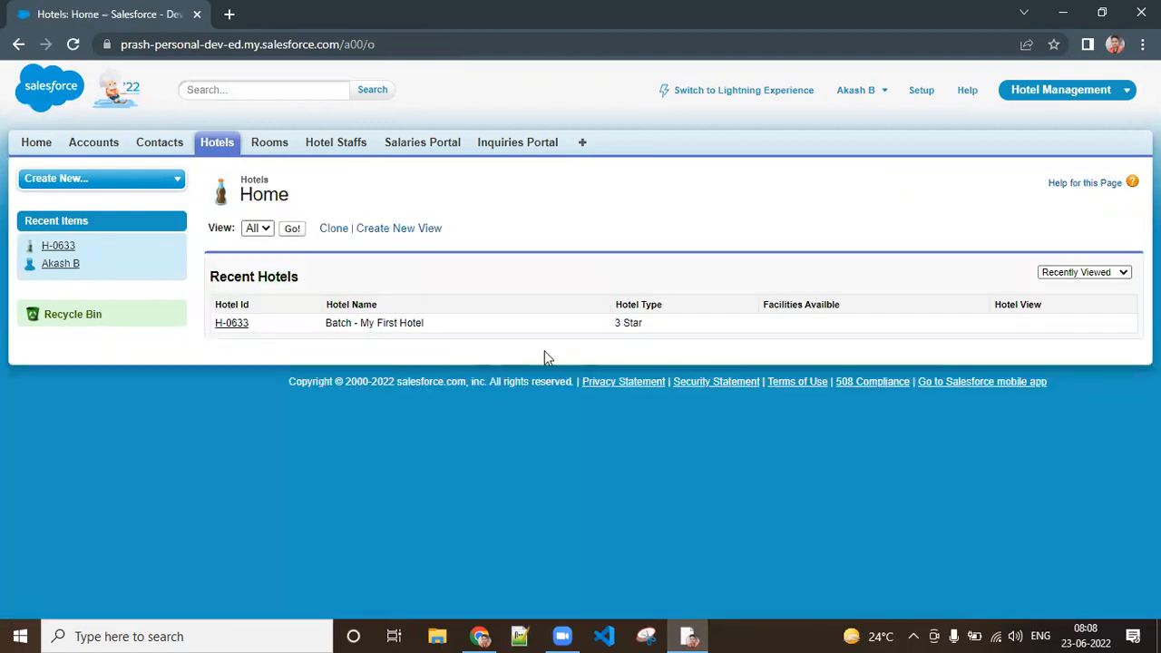
{"action": "left_click", "coordinate": [269, 145]}
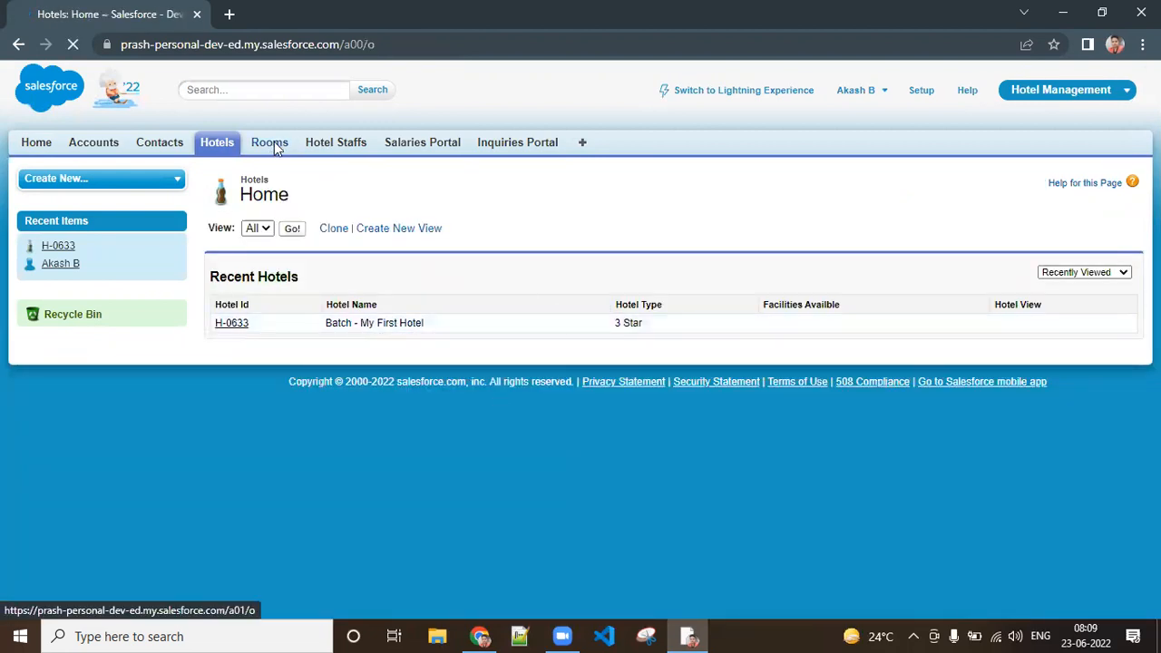
{"action": "left_click", "coordinate": [291, 229]}
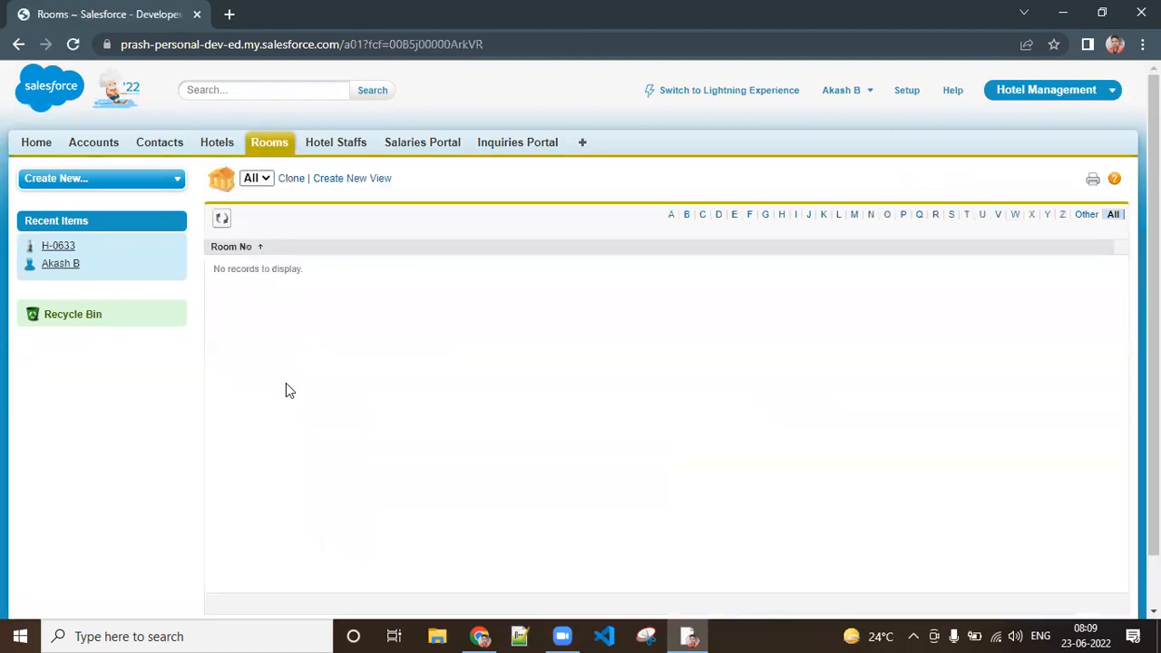
{"action": "left_click", "coordinate": [325, 151]}
{"action": "left_click", "coordinate": [294, 227]}
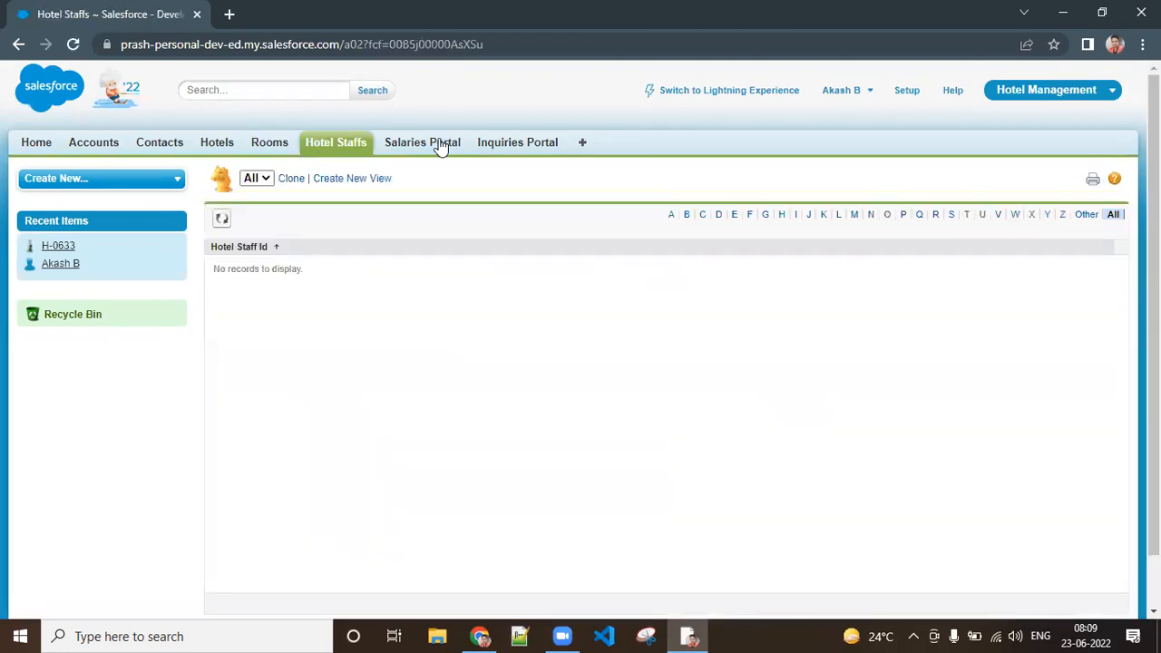
Show all Salaries Portal and Inquiries Portal records, both lists empty
{"action": "left_click", "coordinate": [441, 144]}
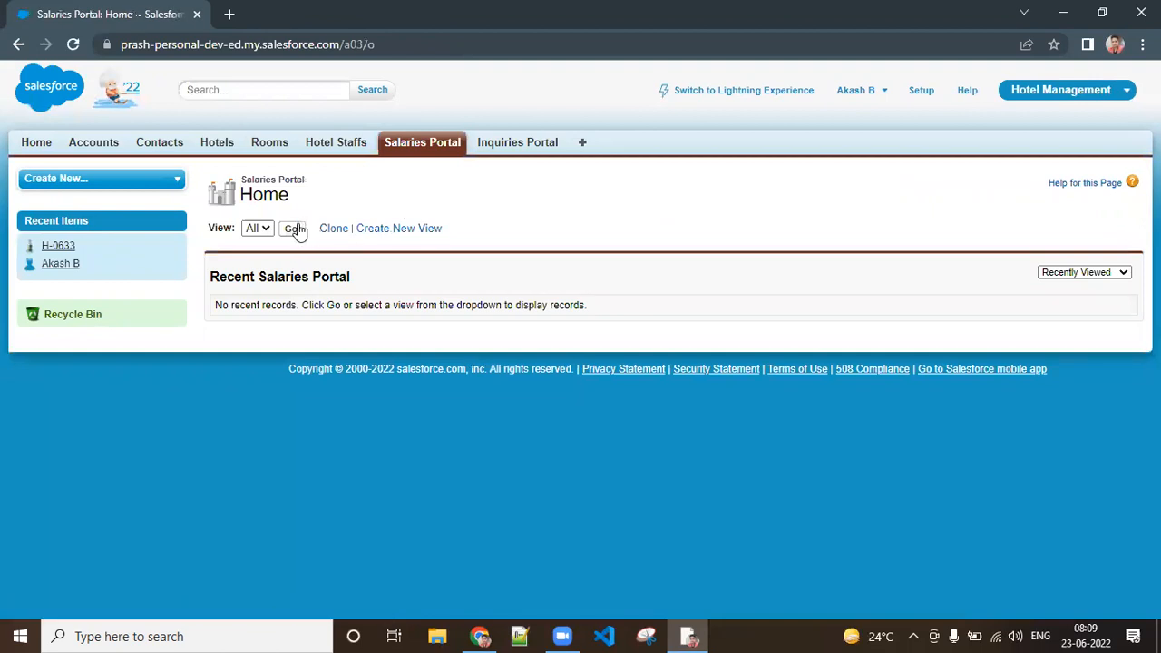
{"action": "left_click", "coordinate": [294, 228]}
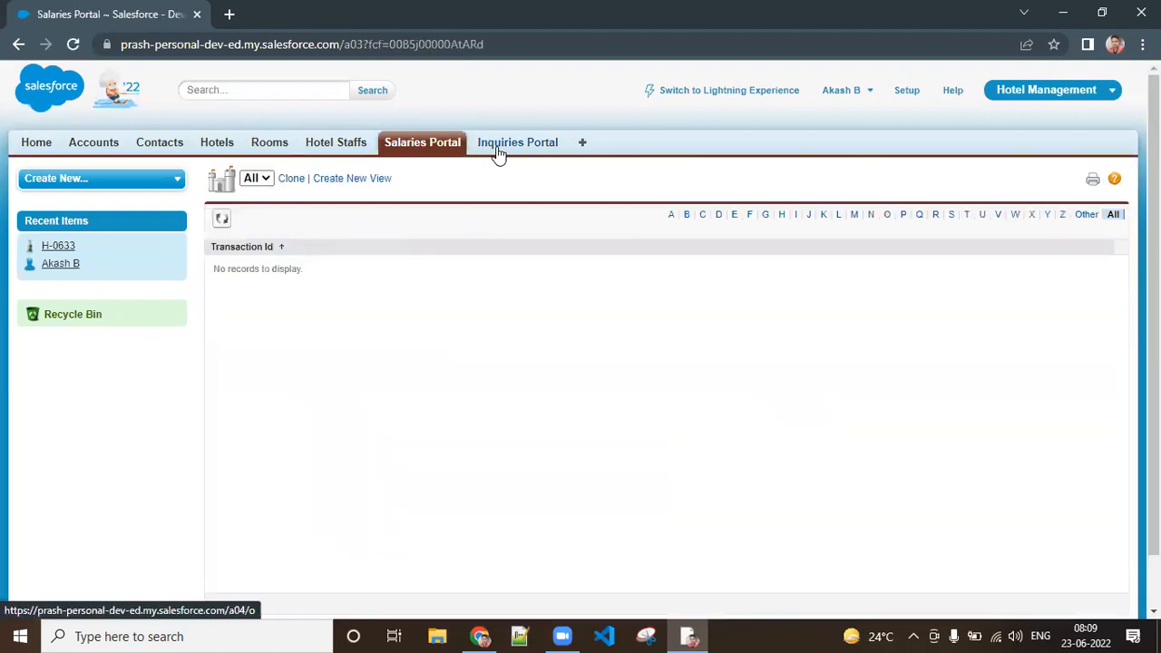
{"action": "left_click", "coordinate": [500, 146]}
{"action": "left_click", "coordinate": [292, 232]}
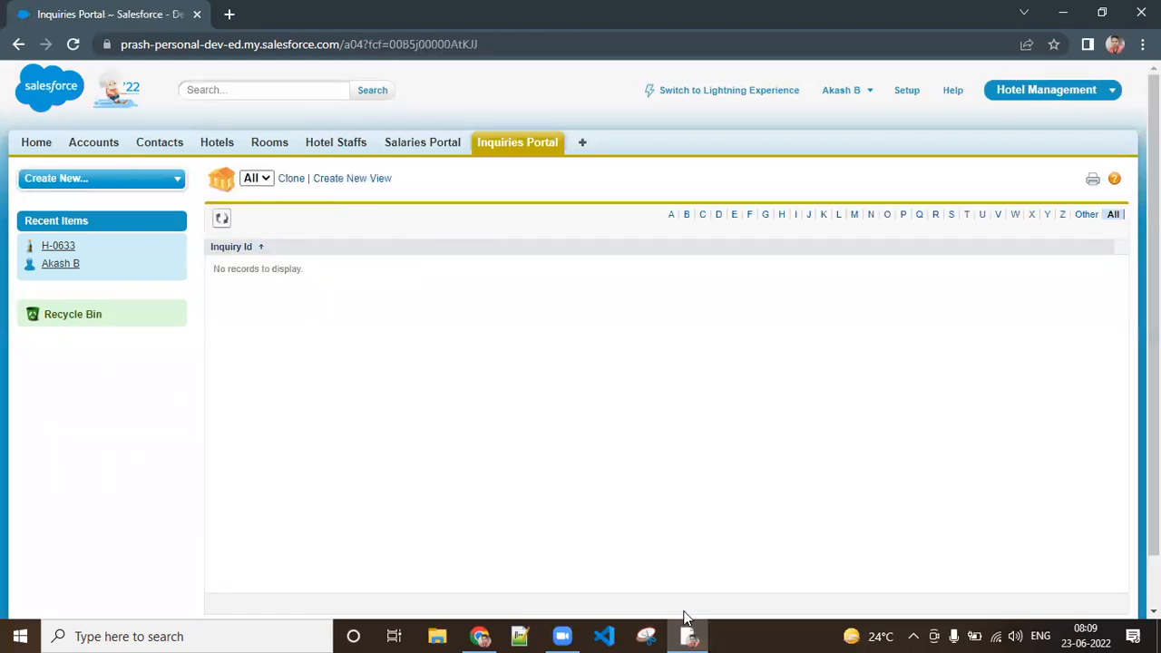
As the administrator, start a new Room record for hotel H-0632
{"action": "left_click", "coordinate": [480, 636]}
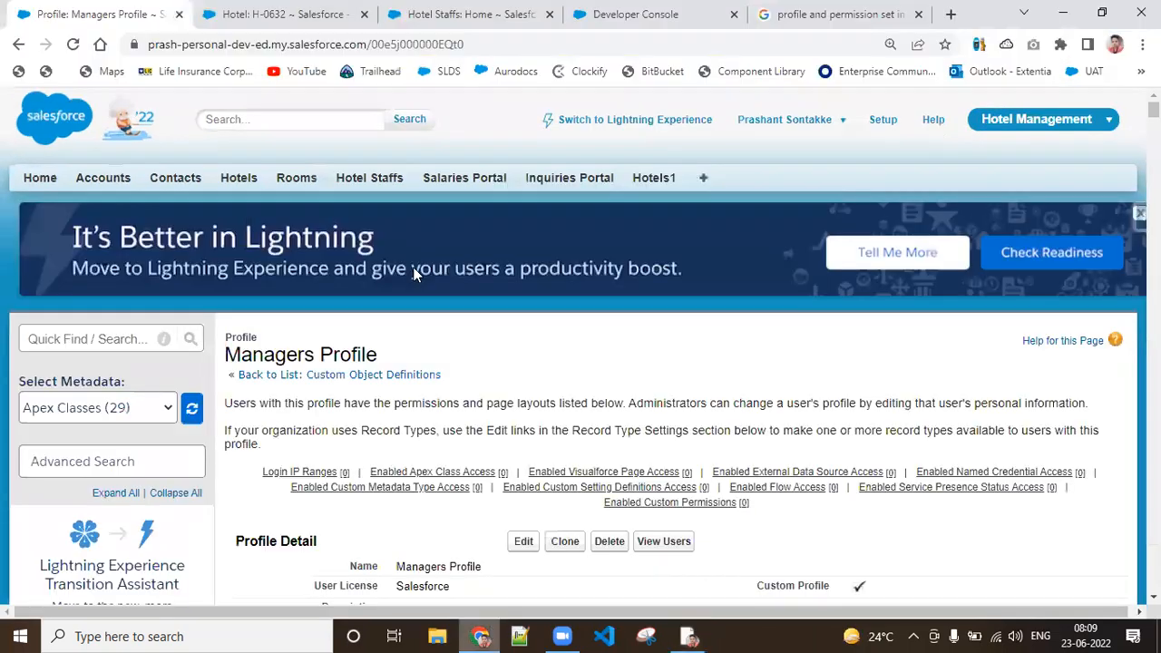
{"action": "left_click", "coordinate": [297, 178]}
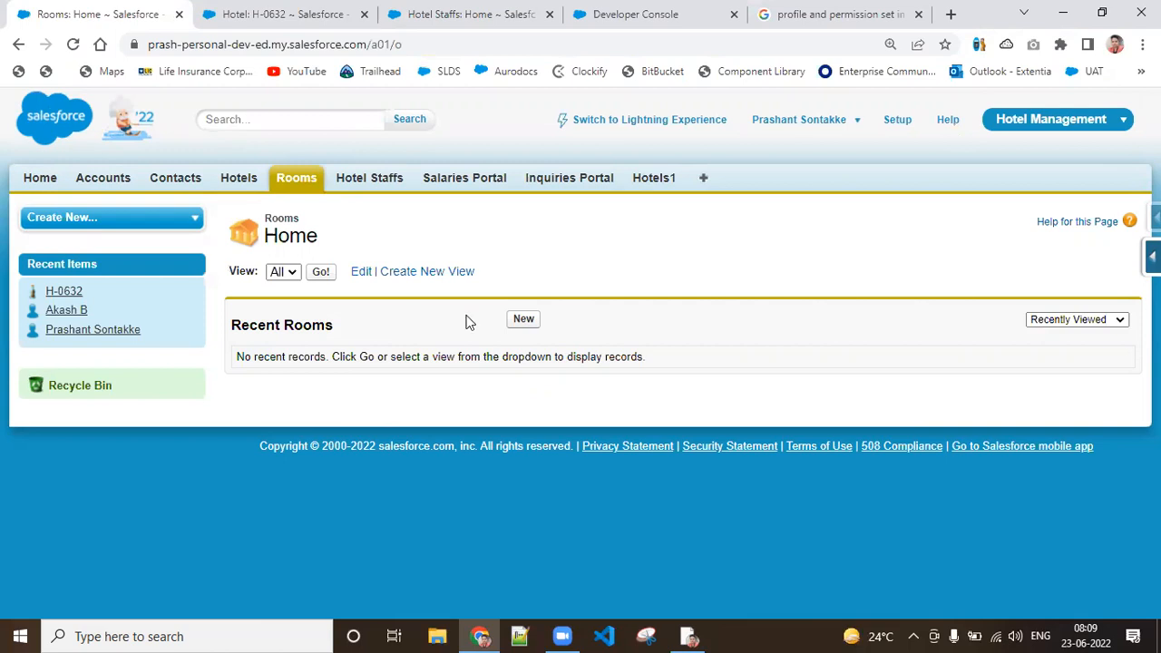
{"action": "left_click", "coordinate": [522, 320]}
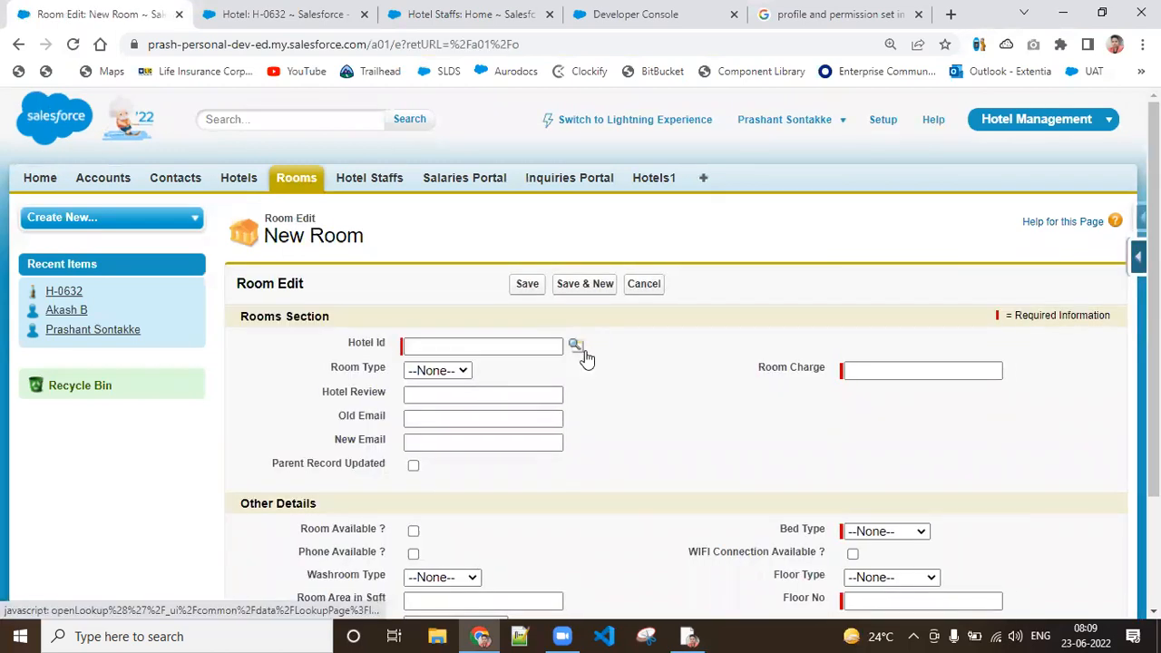
{"action": "left_click", "coordinate": [578, 350]}
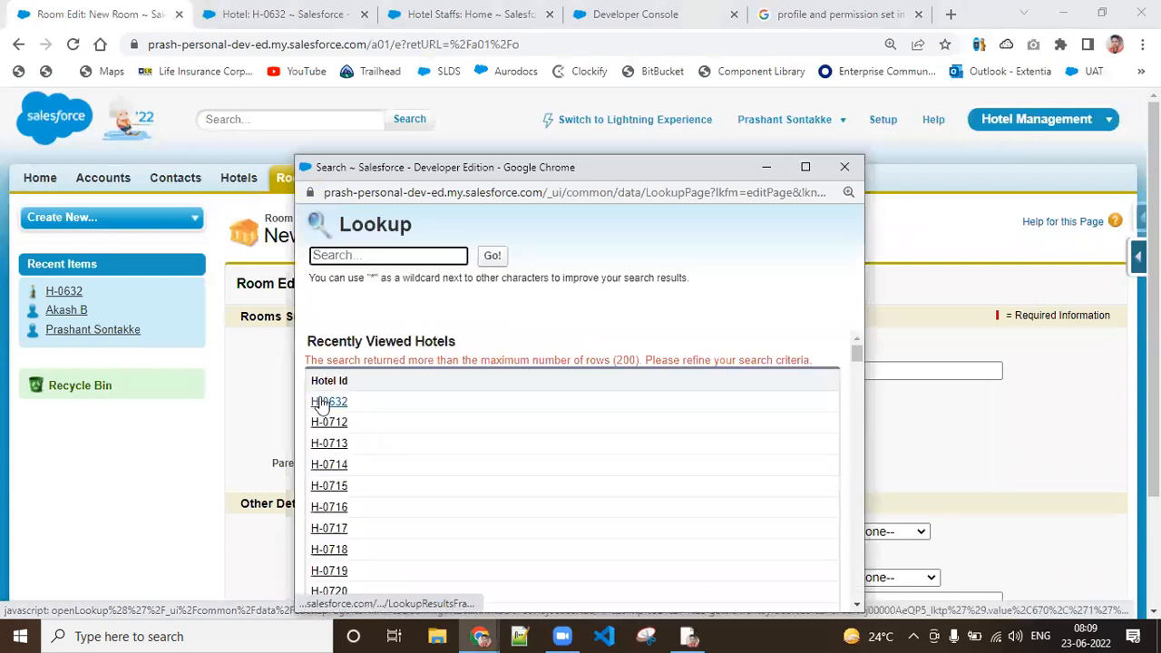
{"action": "left_click", "coordinate": [321, 405]}
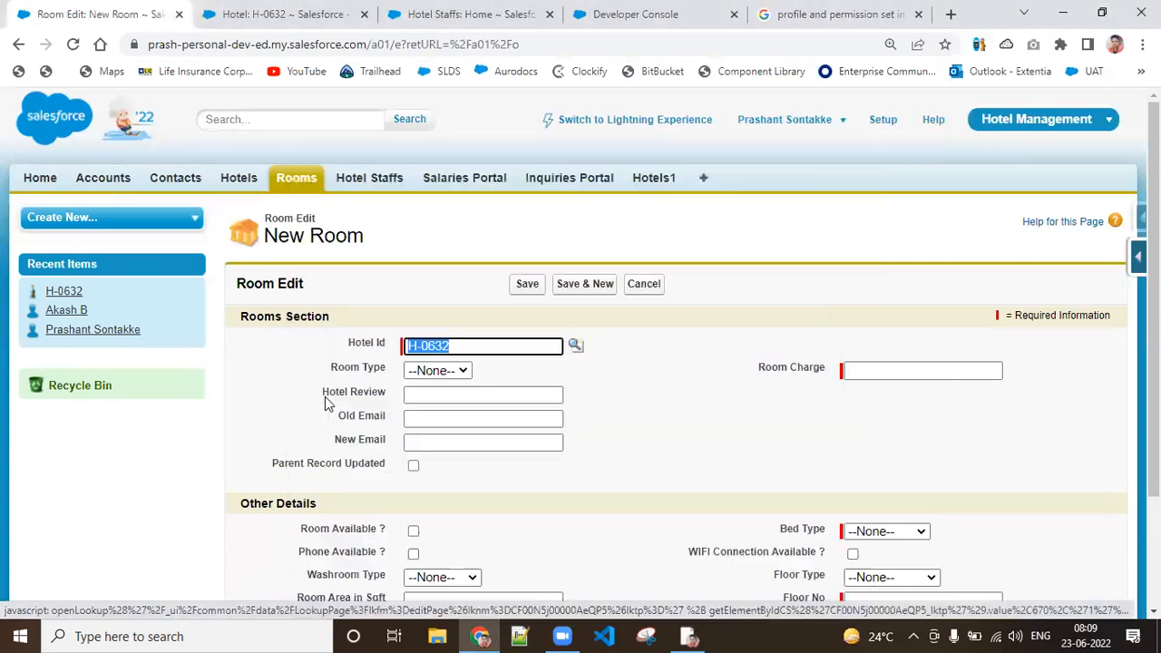
Enter room charge 7000, bed type Double Bed and room type Delux
{"action": "left_click", "coordinate": [995, 369]}
{"action": "type", "text": "7000"}
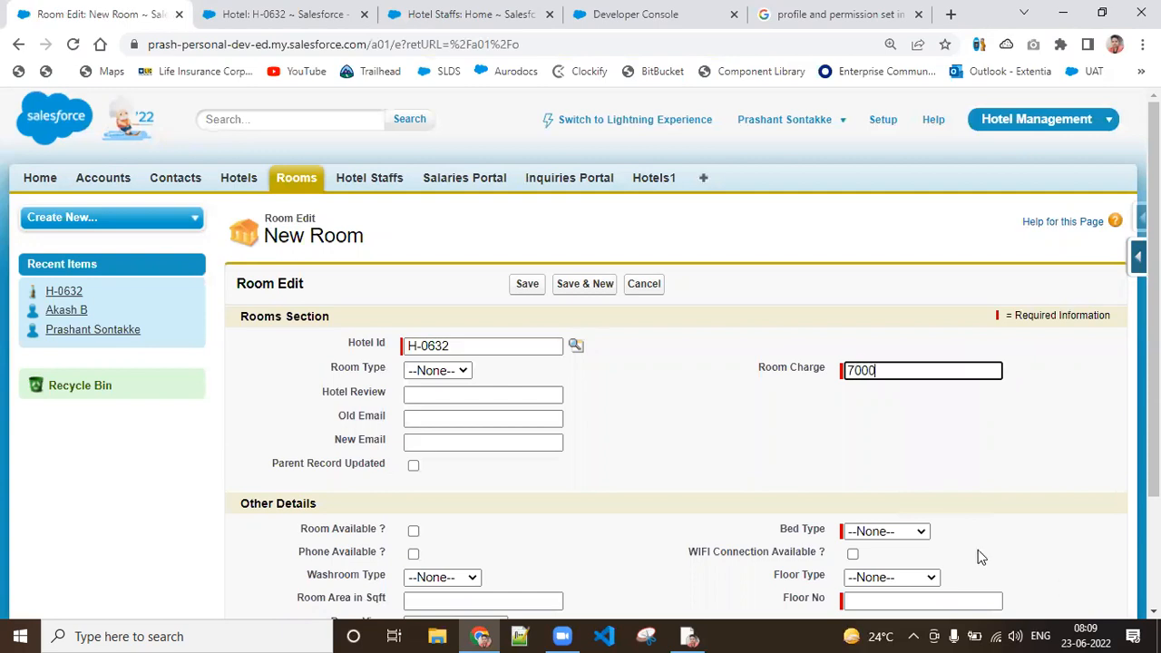
{"action": "left_click", "coordinate": [907, 547]}
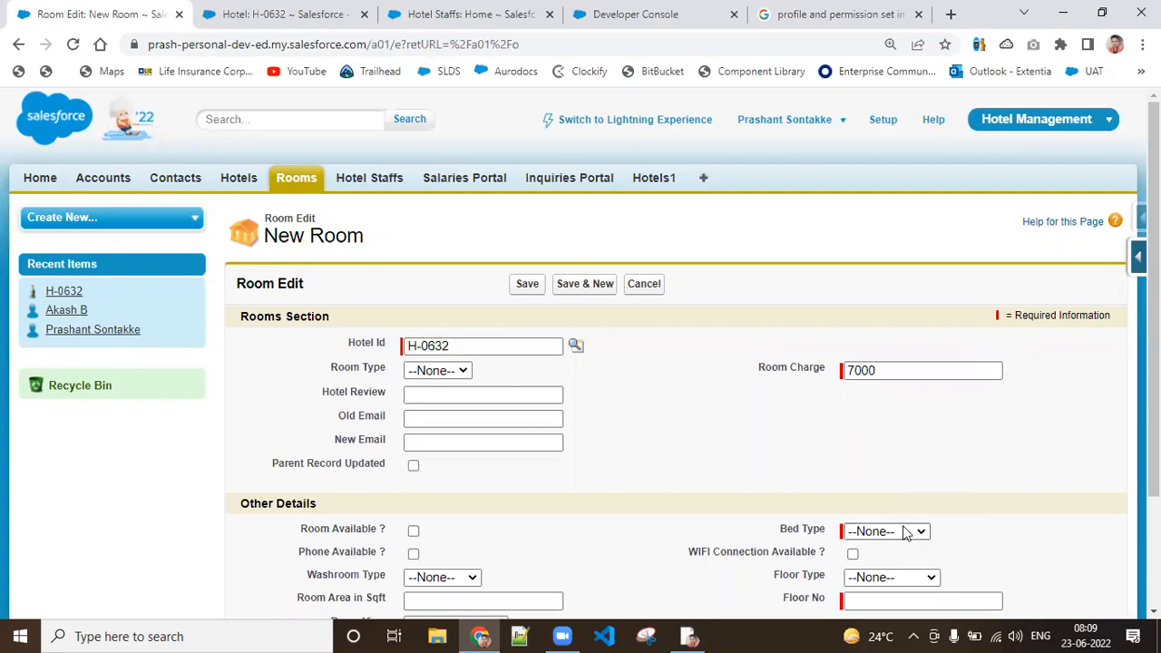
{"action": "left_click", "coordinate": [905, 531]}
{"action": "left_click", "coordinate": [889, 581]}
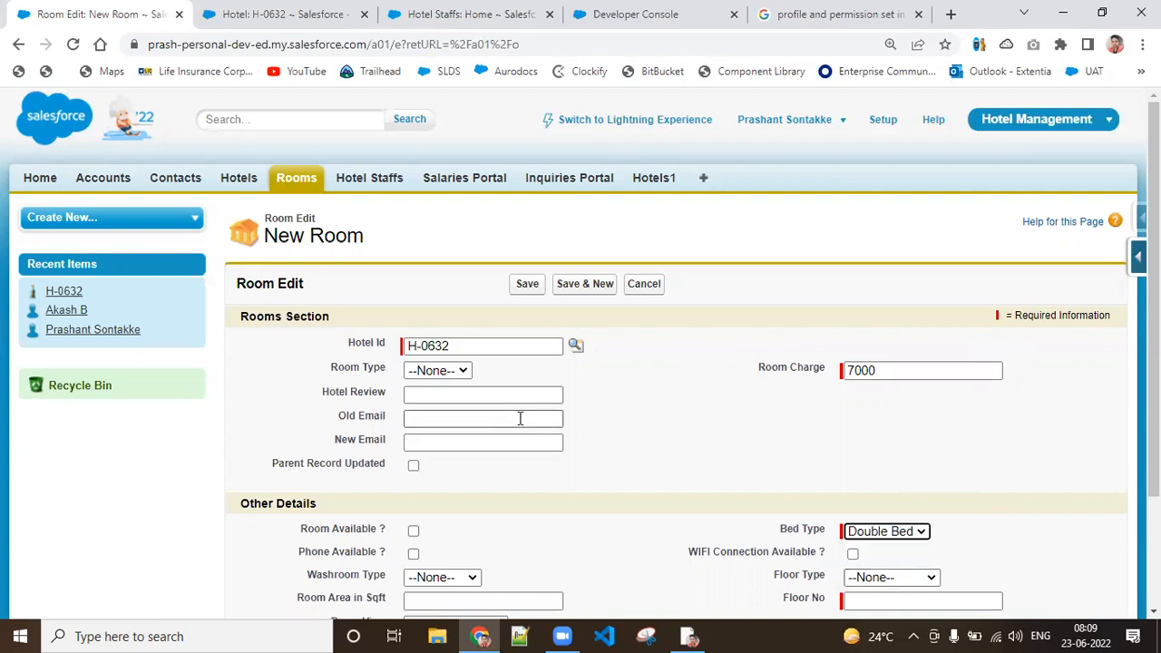
{"action": "left_click", "coordinate": [461, 376]}
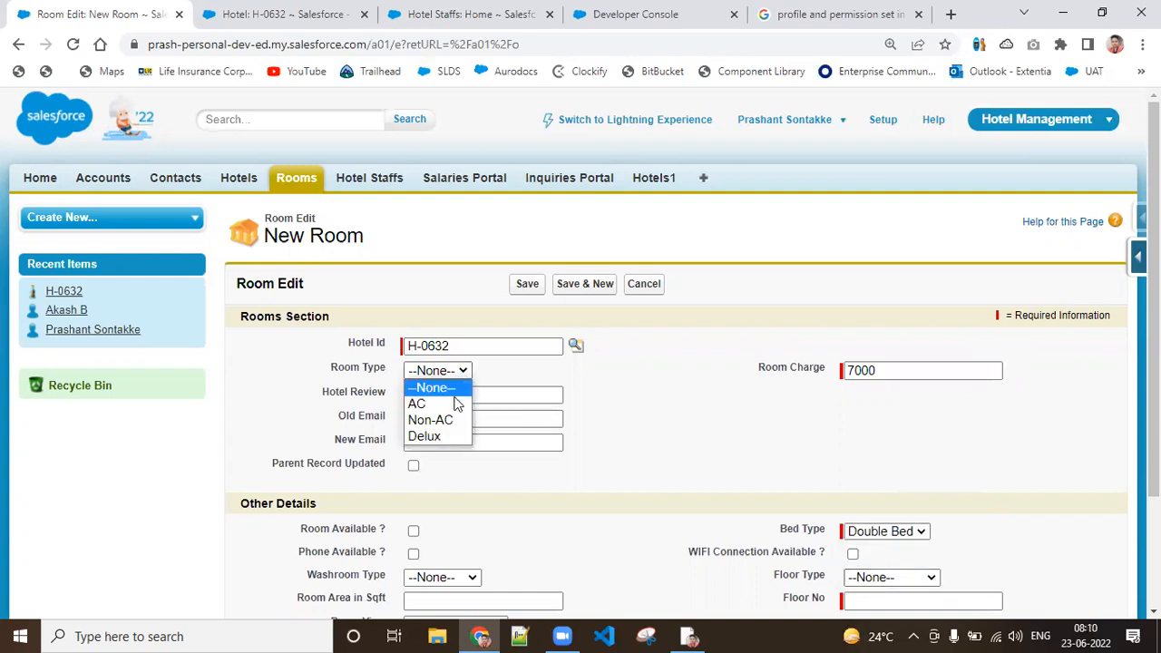
{"action": "left_click", "coordinate": [456, 402]}
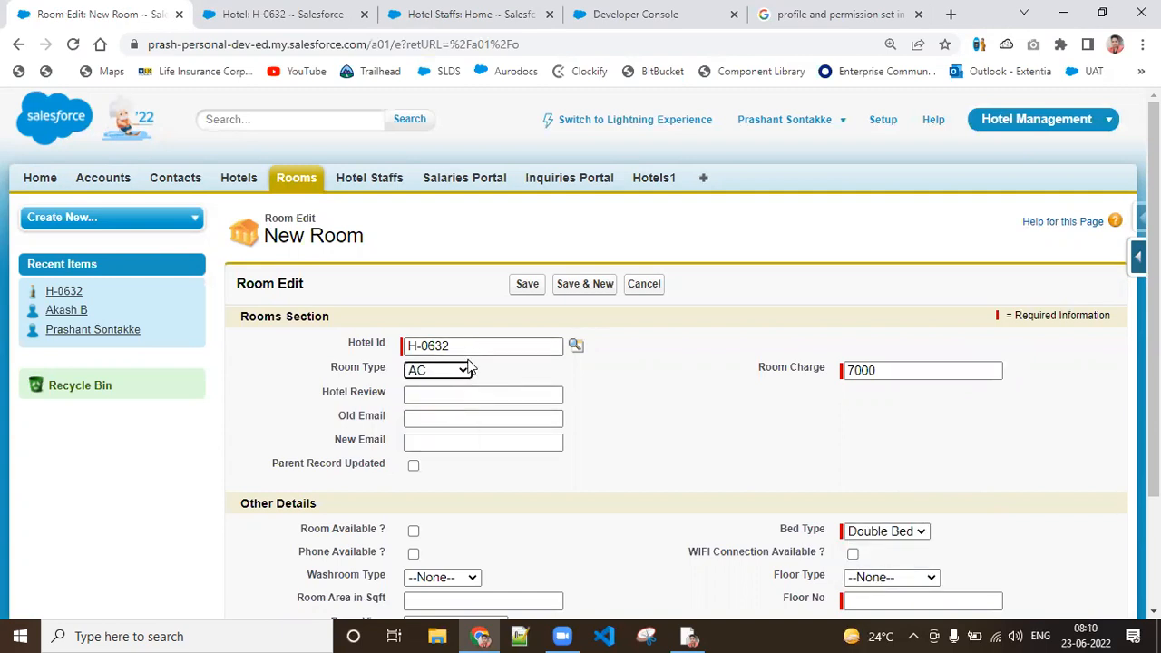
{"action": "left_click", "coordinate": [463, 371]}
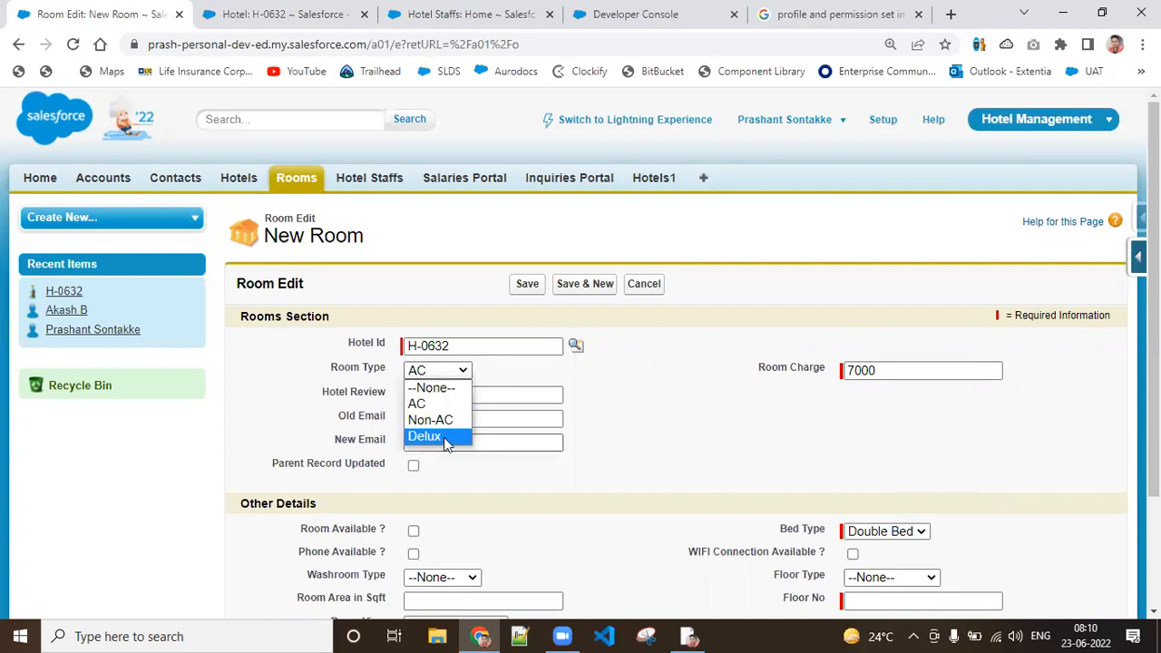
{"action": "left_click", "coordinate": [443, 437]}
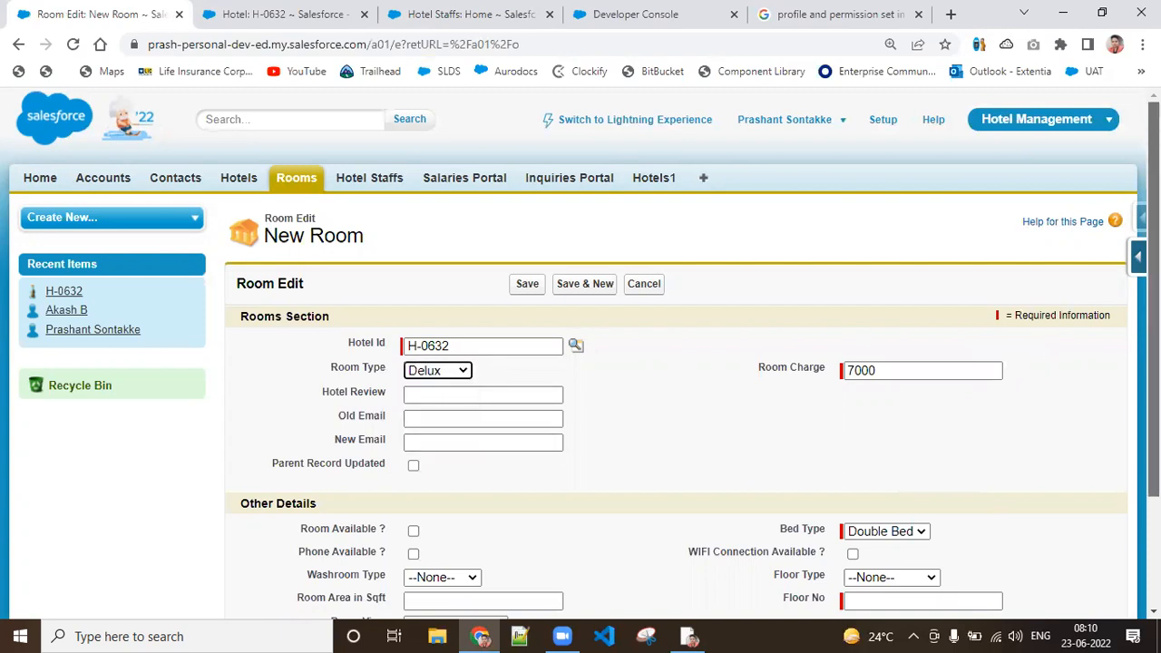
Set floor number 5 and save the room as R-0092
{"action": "scroll", "coordinate": [980, 453], "scroll_direction": "down", "scroll_amount": 2}
{"action": "left_click", "coordinate": [978, 452]}
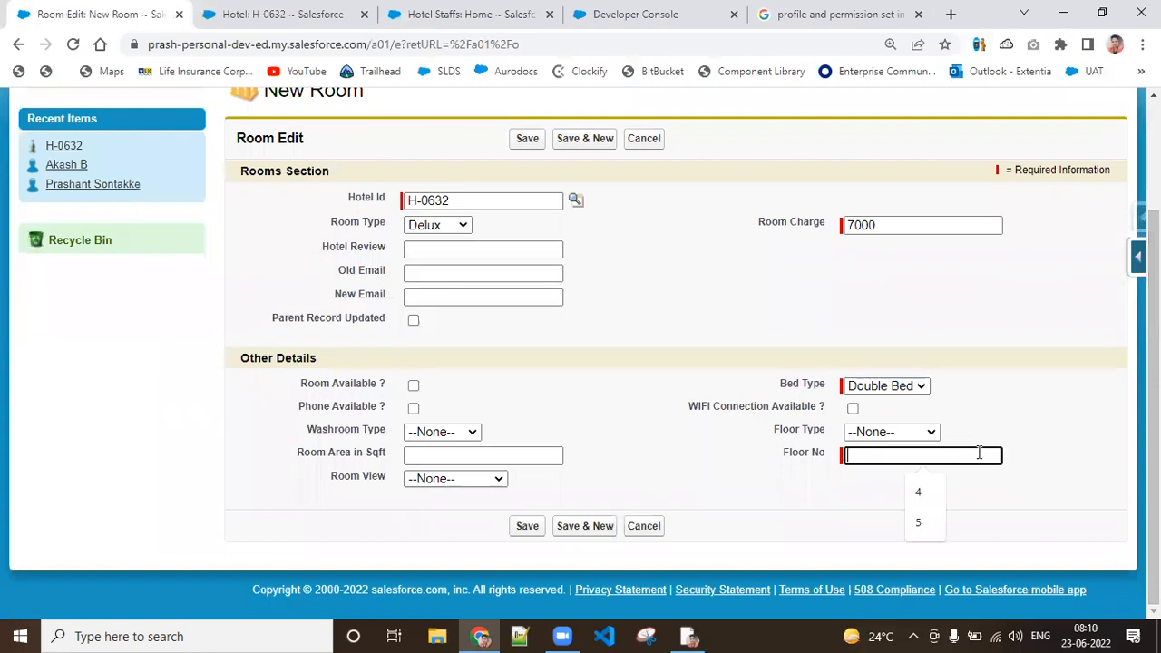
{"action": "left_click", "coordinate": [931, 517]}
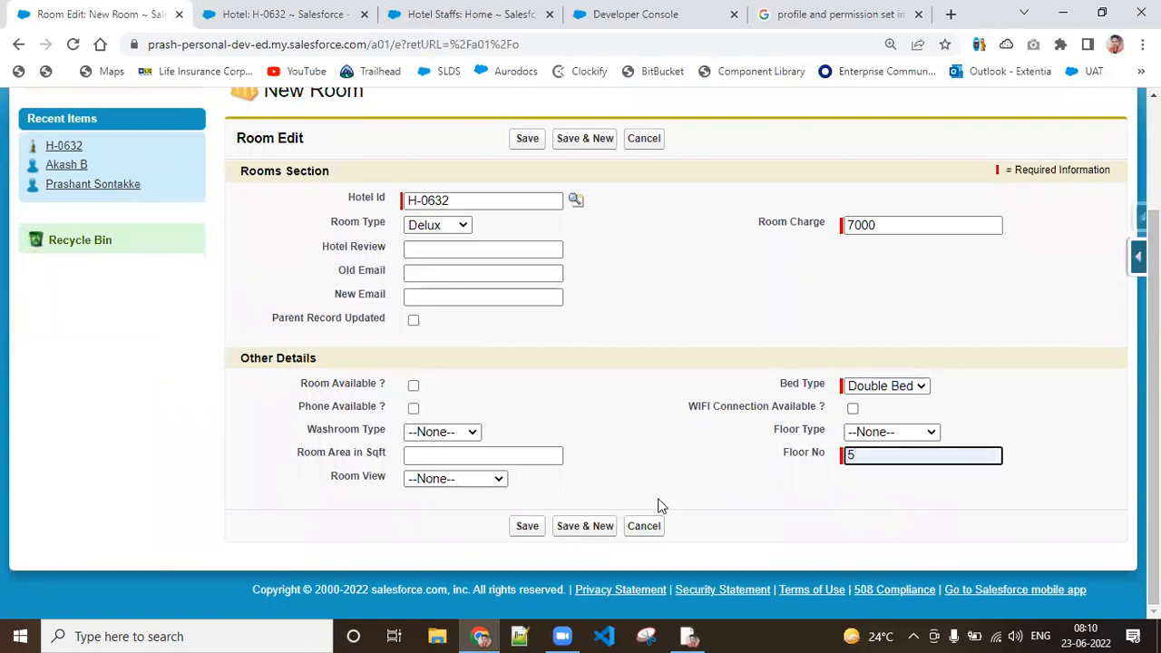
{"action": "left_click", "coordinate": [534, 527]}
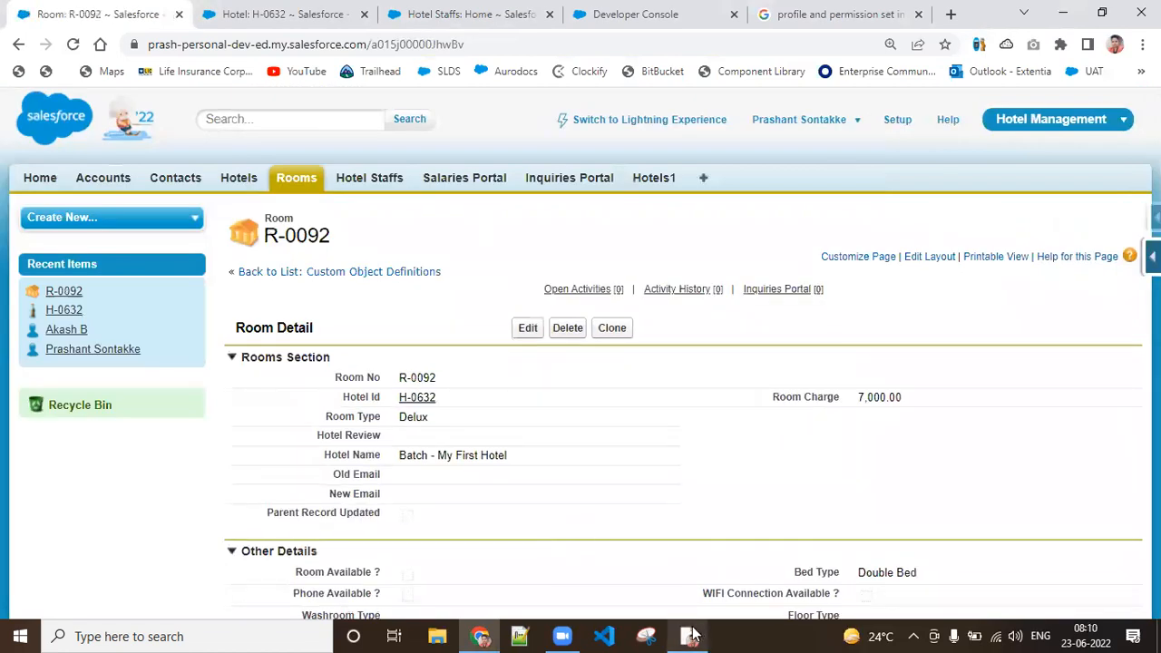
As the manager, list all Rooms and open R-0092
{"action": "left_click", "coordinate": [689, 635]}
{"action": "left_click", "coordinate": [268, 147]}
{"action": "left_click", "coordinate": [292, 230]}
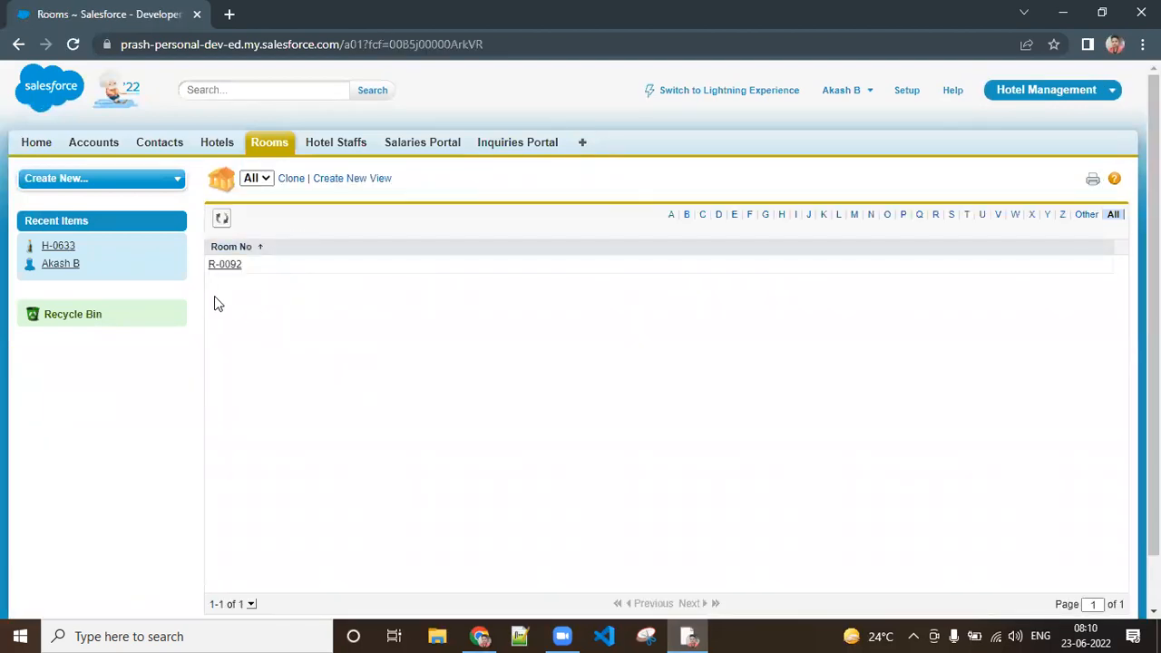
{"action": "left_click", "coordinate": [222, 268]}
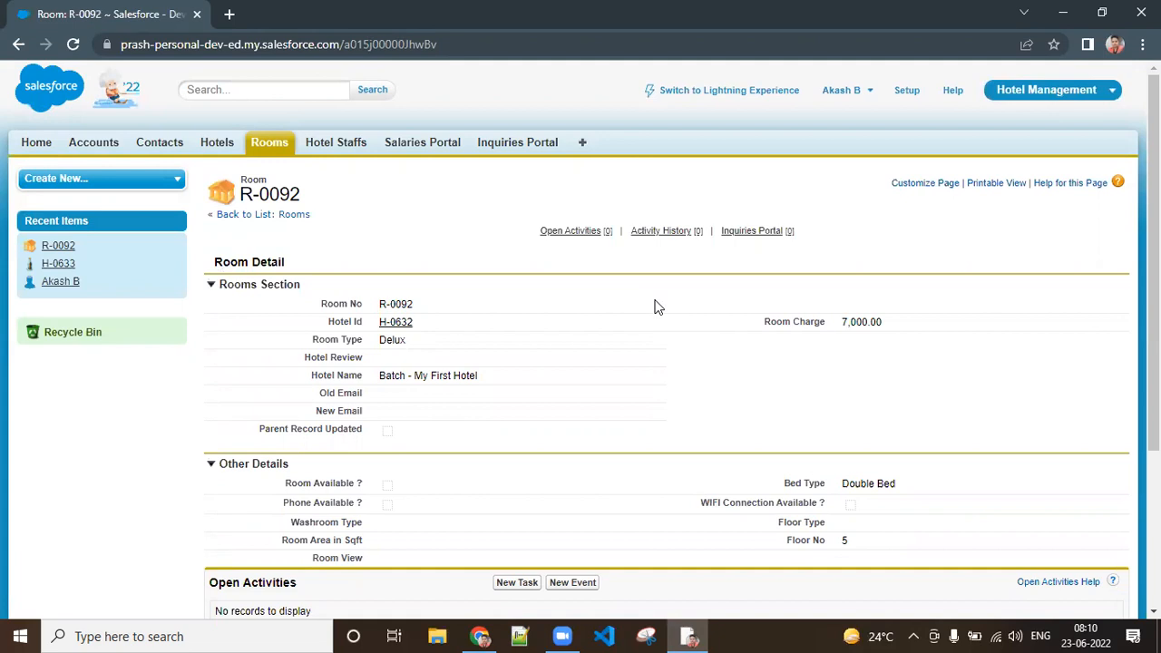
As the administrator, clone and save the room three times as R-0093, R-0094 and R-0095
{"action": "left_click", "coordinate": [490, 635]}
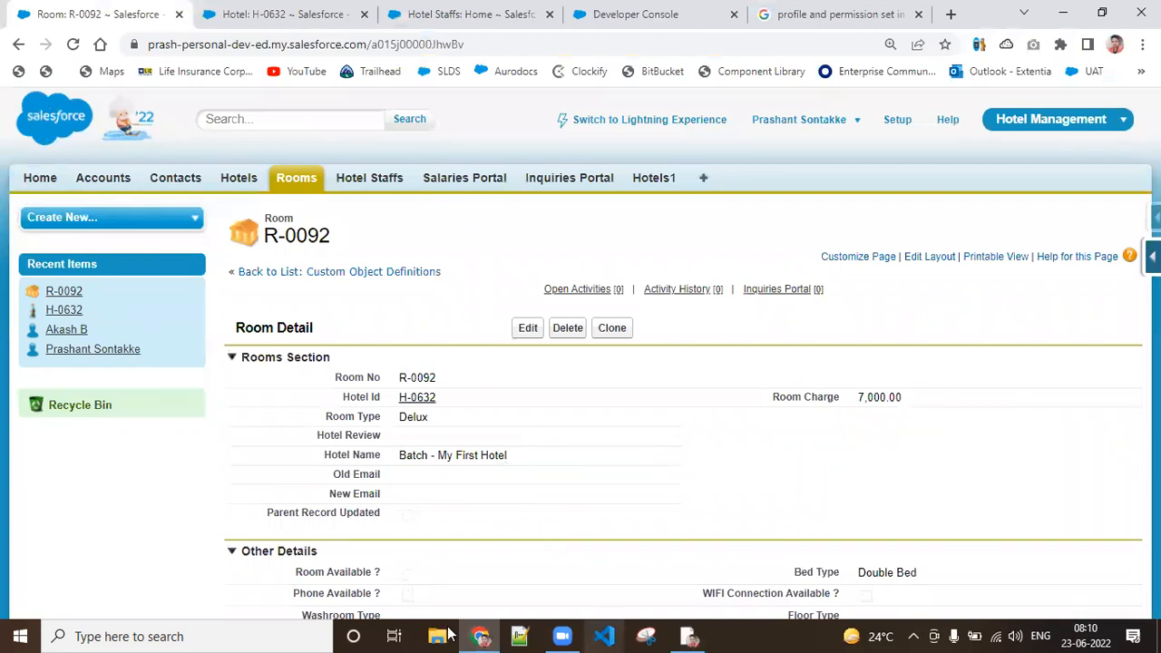
{"action": "left_click", "coordinate": [613, 330]}
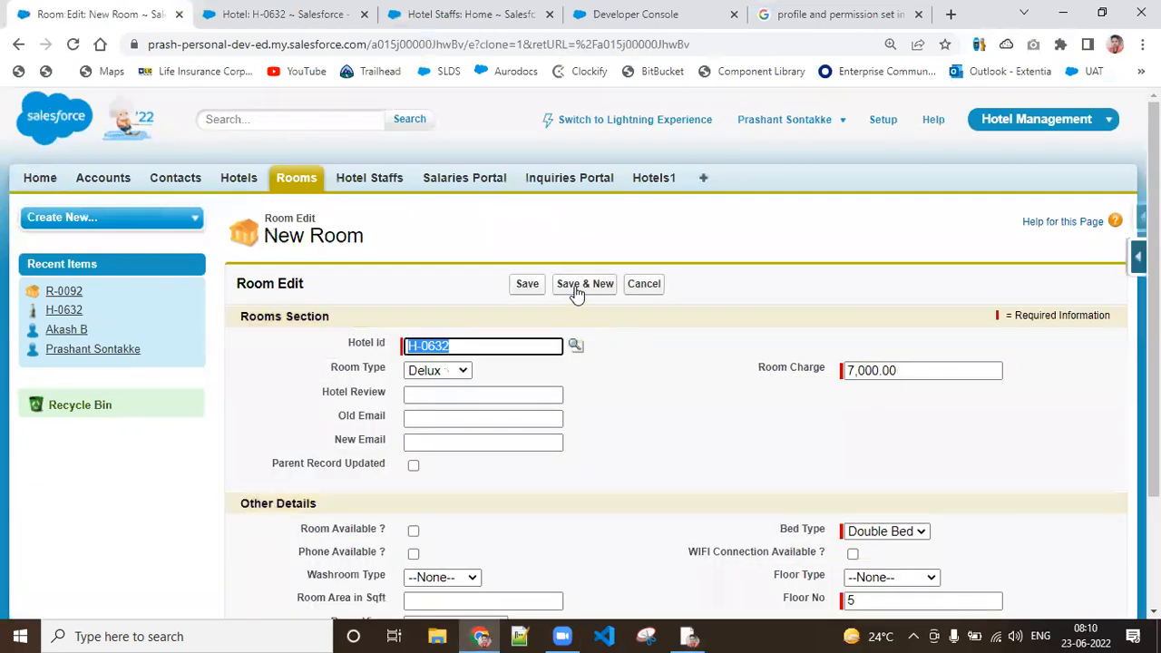
{"action": "left_click", "coordinate": [529, 286]}
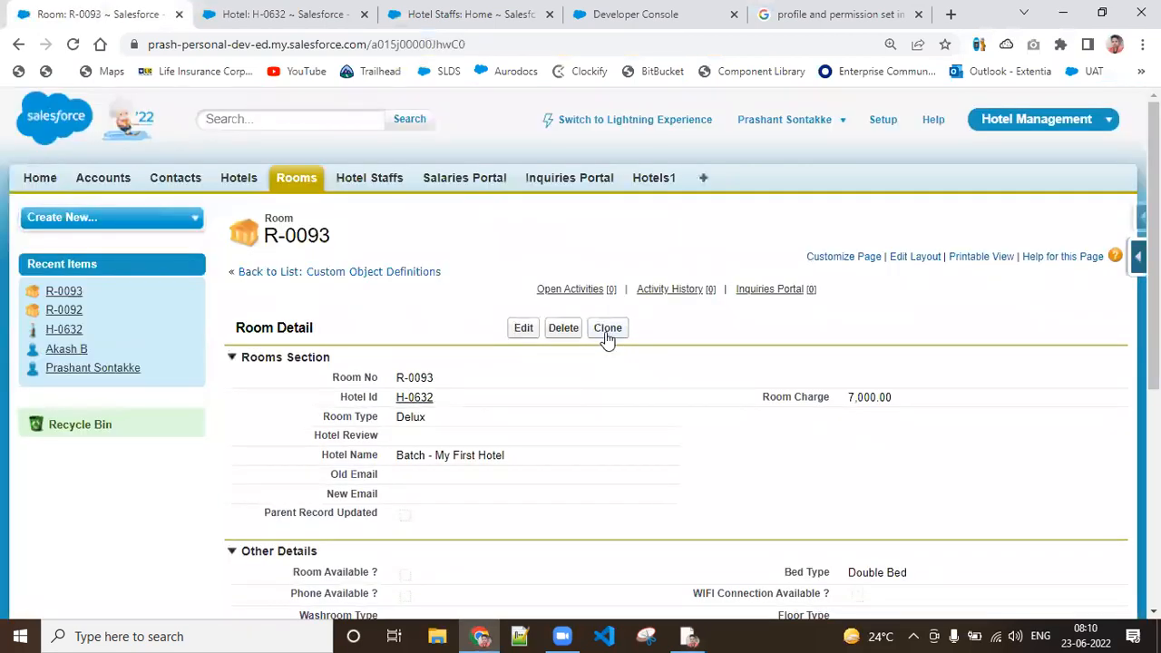
{"action": "left_click", "coordinate": [604, 330]}
{"action": "left_click", "coordinate": [531, 286]}
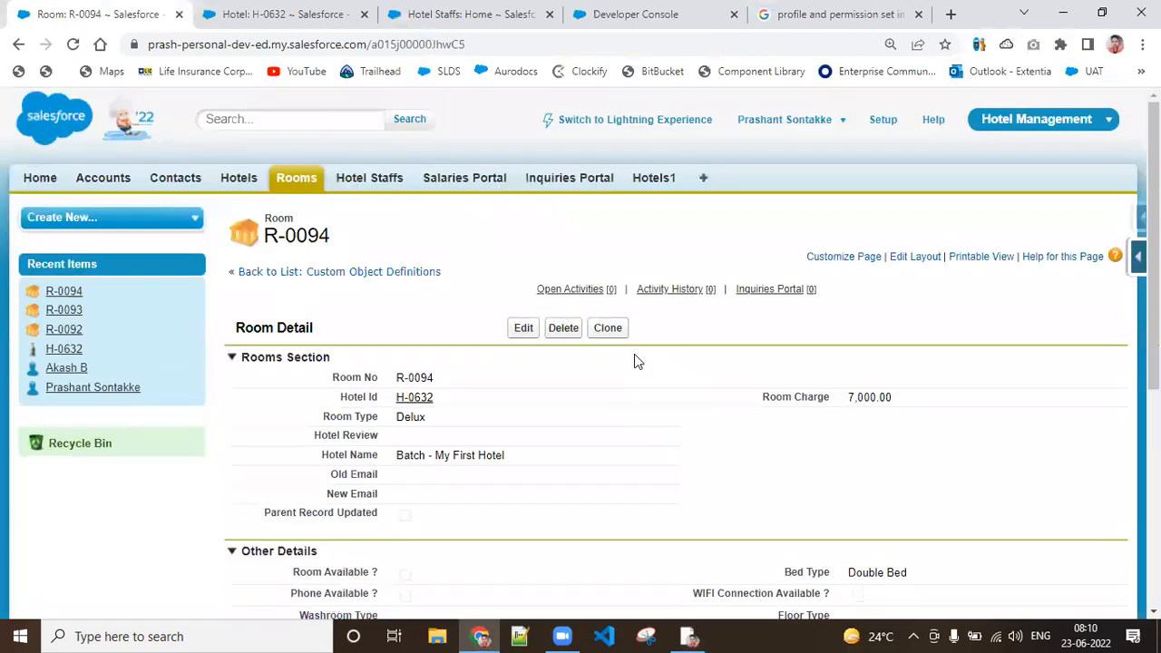
{"action": "left_click", "coordinate": [623, 336]}
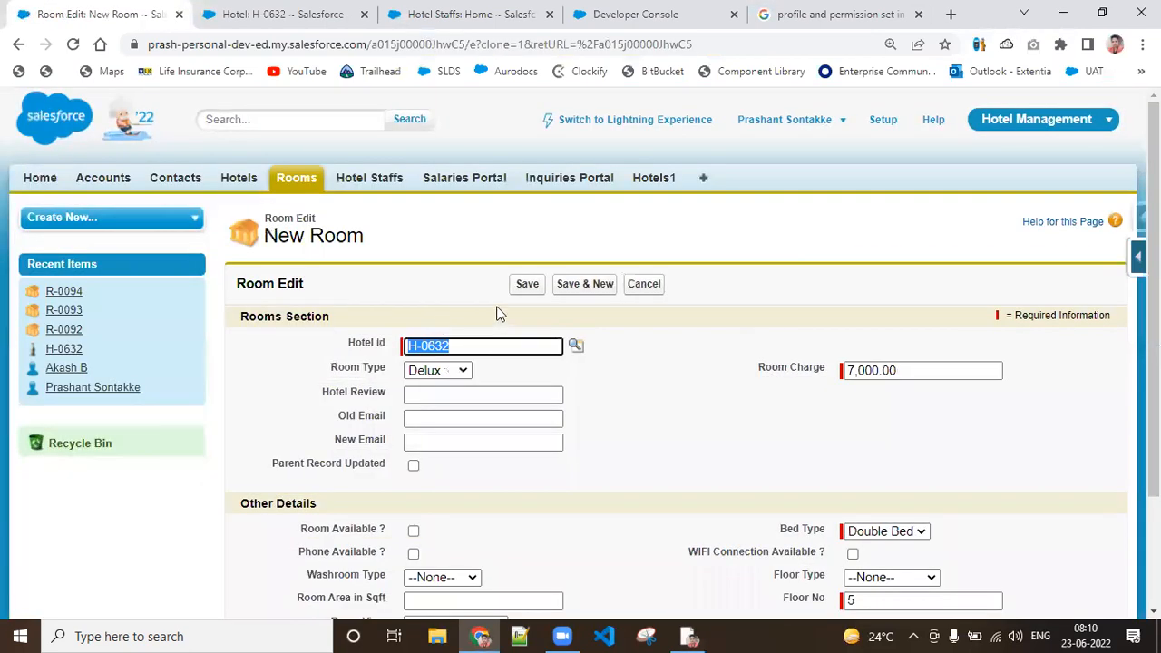
{"action": "left_click", "coordinate": [513, 289]}
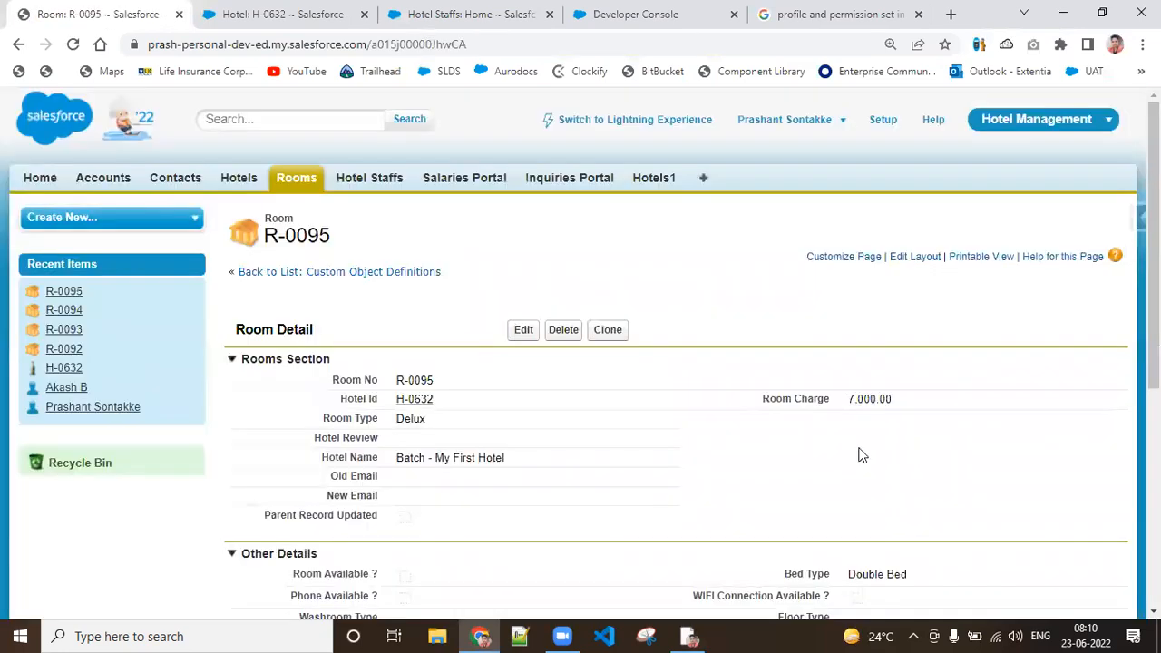
Refresh the manager's Rooms All list to show all four rooms
{"action": "left_click", "coordinate": [689, 636]}
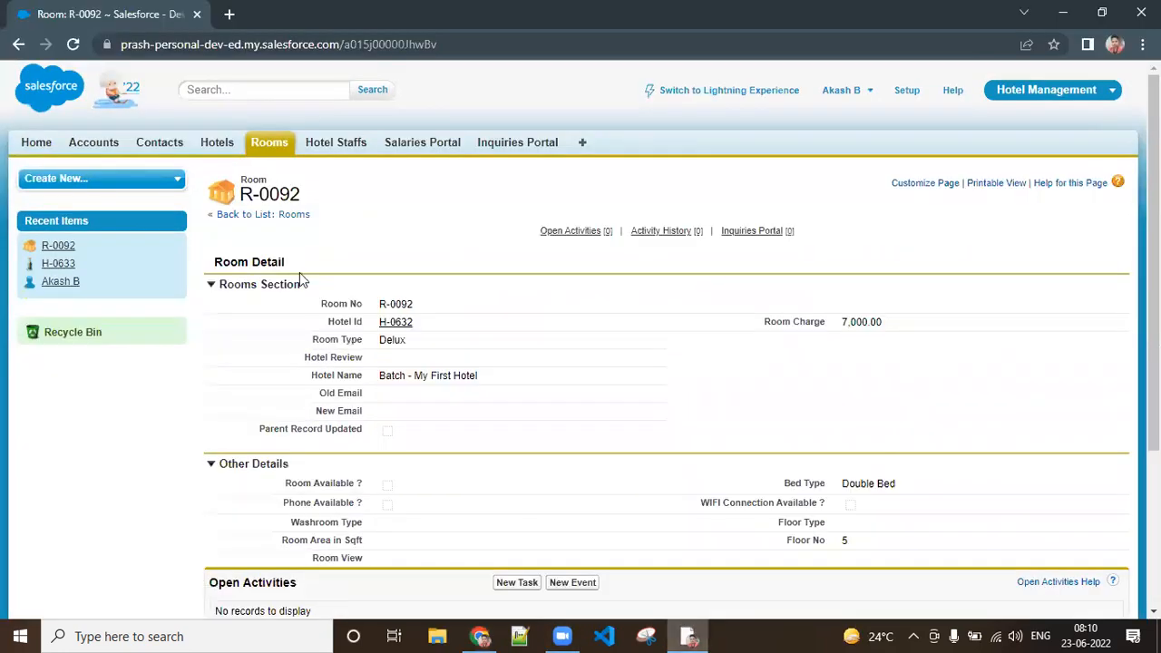
{"action": "left_click", "coordinate": [261, 148]}
{"action": "left_click", "coordinate": [72, 44]}
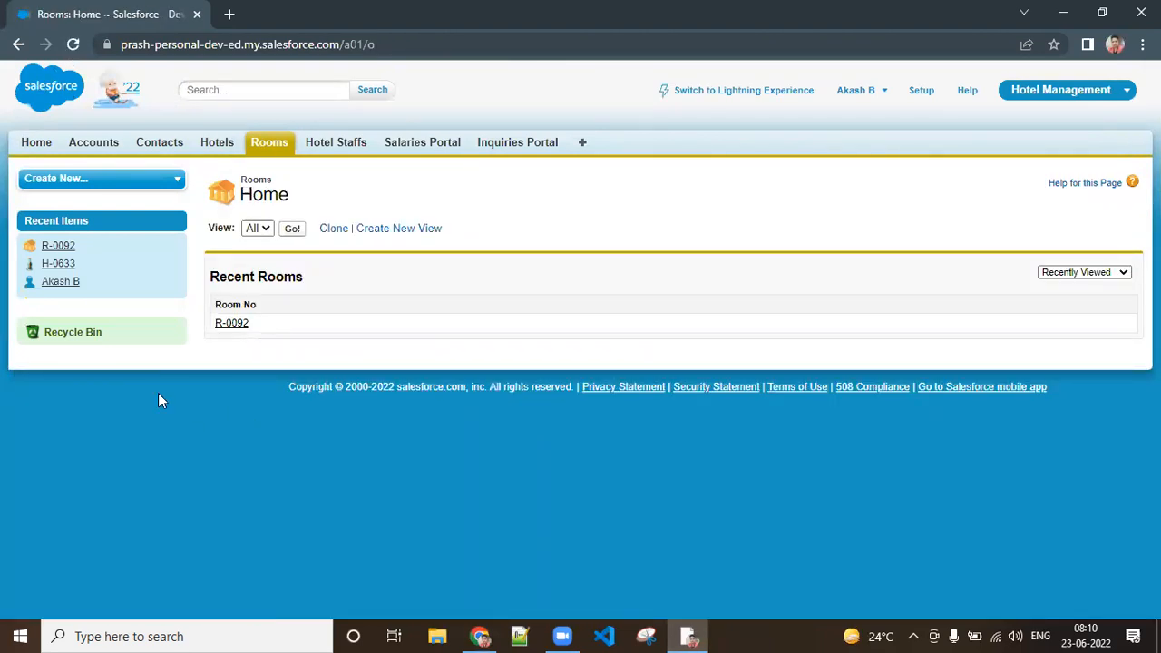
{"action": "left_click", "coordinate": [287, 235]}
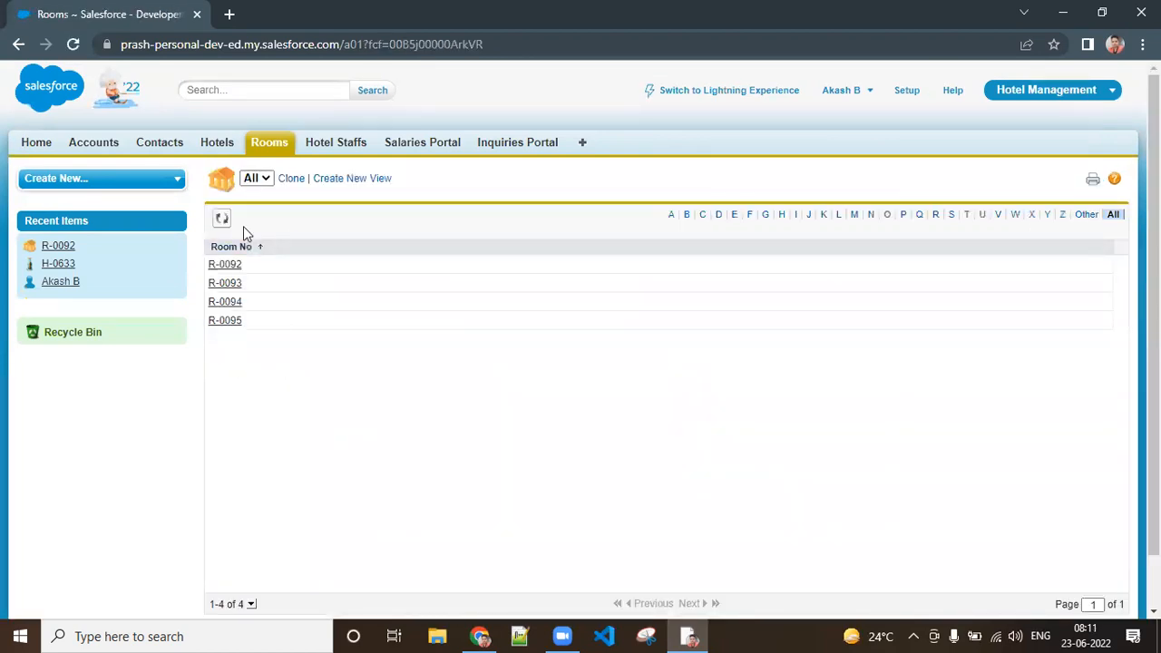
{"action": "left_click", "coordinate": [475, 632]}
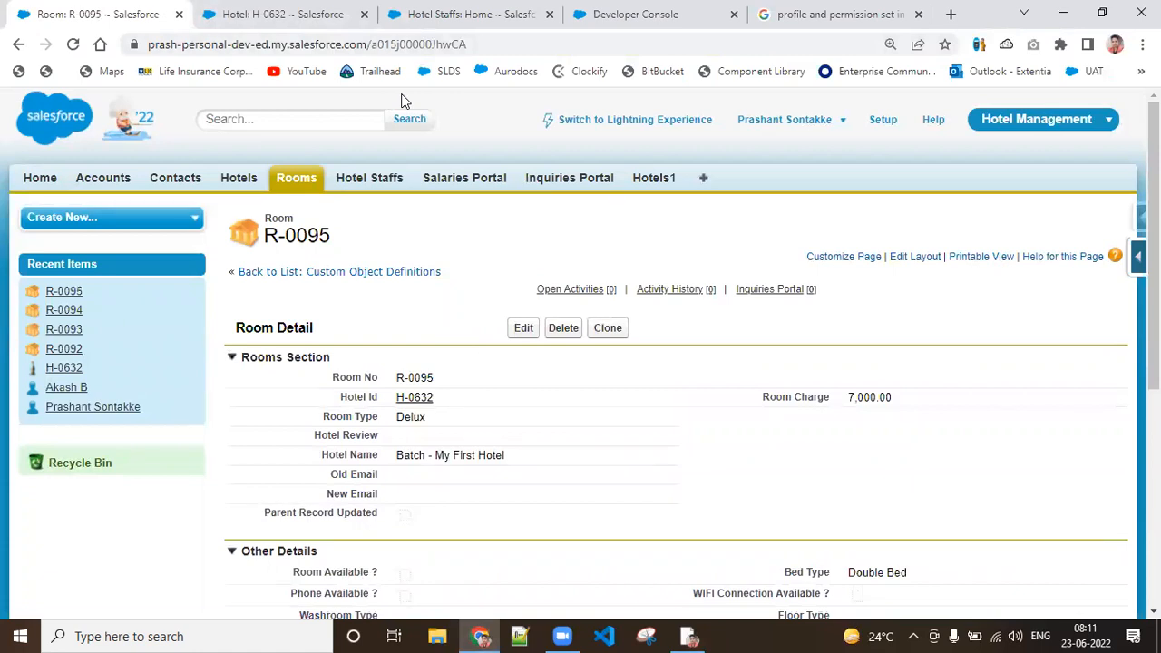
Search 'Profi' in Setup Quick Find, filter Profiles by M, and open Managers Profile
{"action": "left_click", "coordinate": [18, 45]}
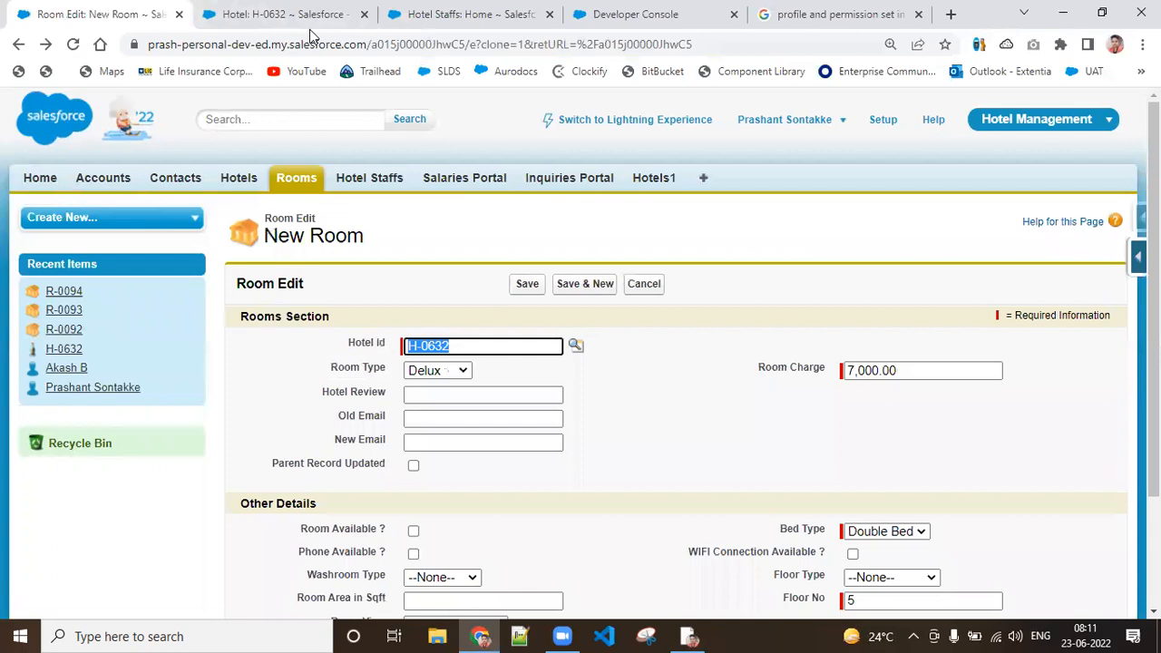
{"action": "left_click", "coordinate": [441, 13]}
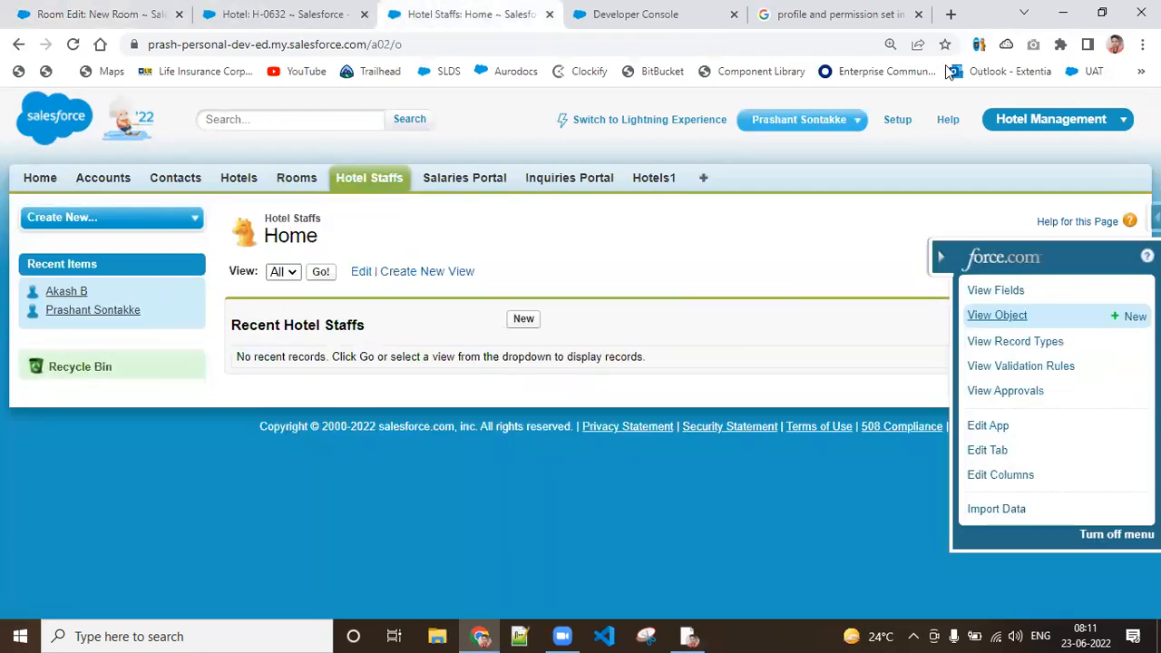
{"action": "left_click", "coordinate": [898, 121]}
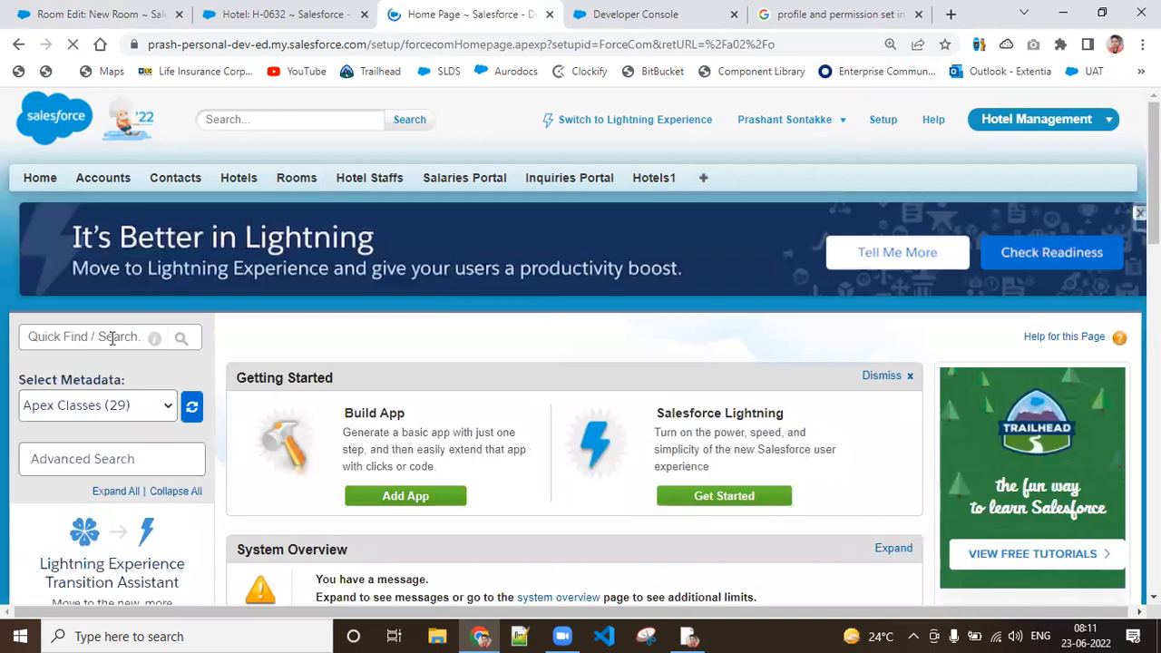
{"action": "left_click", "coordinate": [113, 337]}
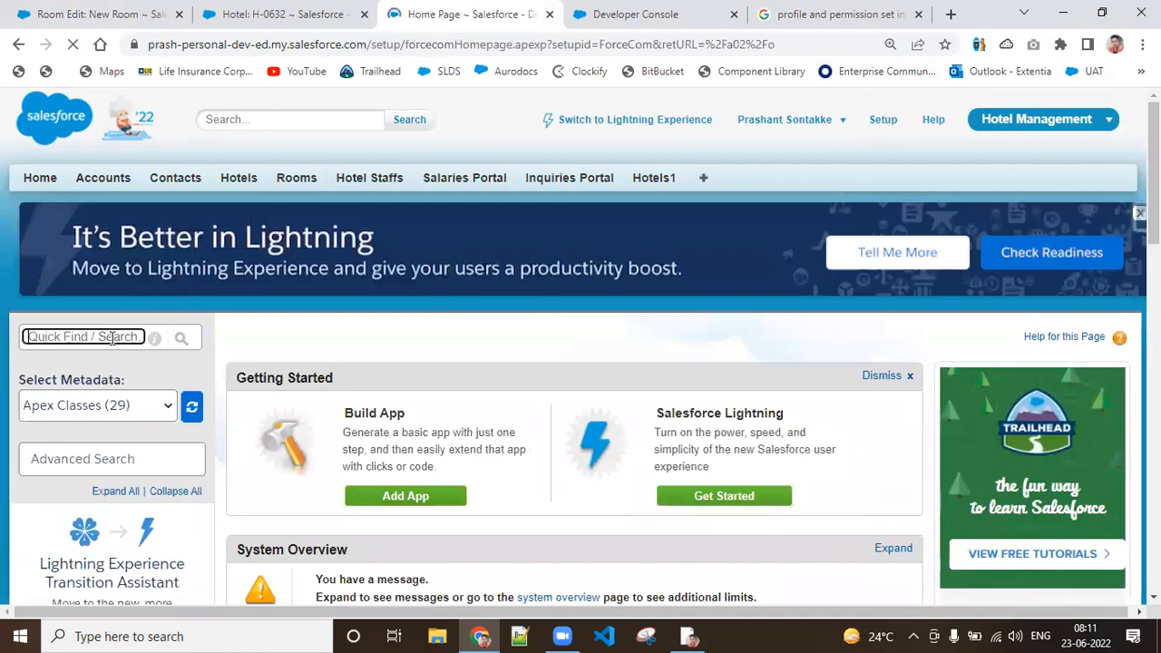
{"action": "type", "text": "Profile"}
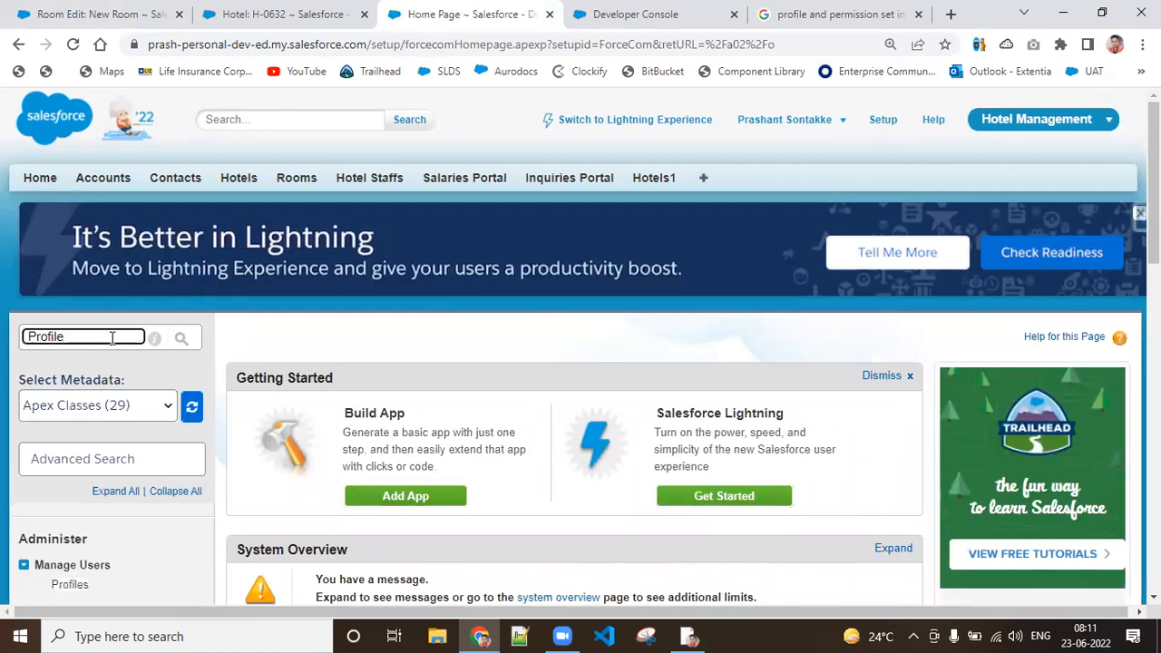
{"action": "left_click", "coordinate": [77, 585]}
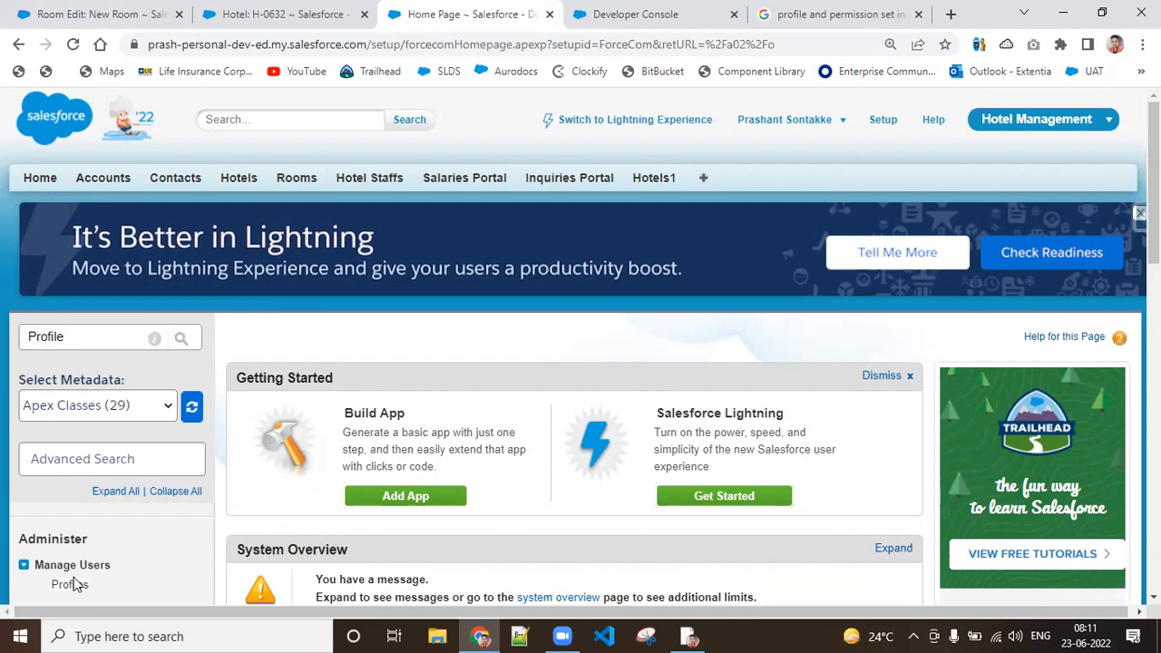
{"action": "left_click", "coordinate": [77, 587]}
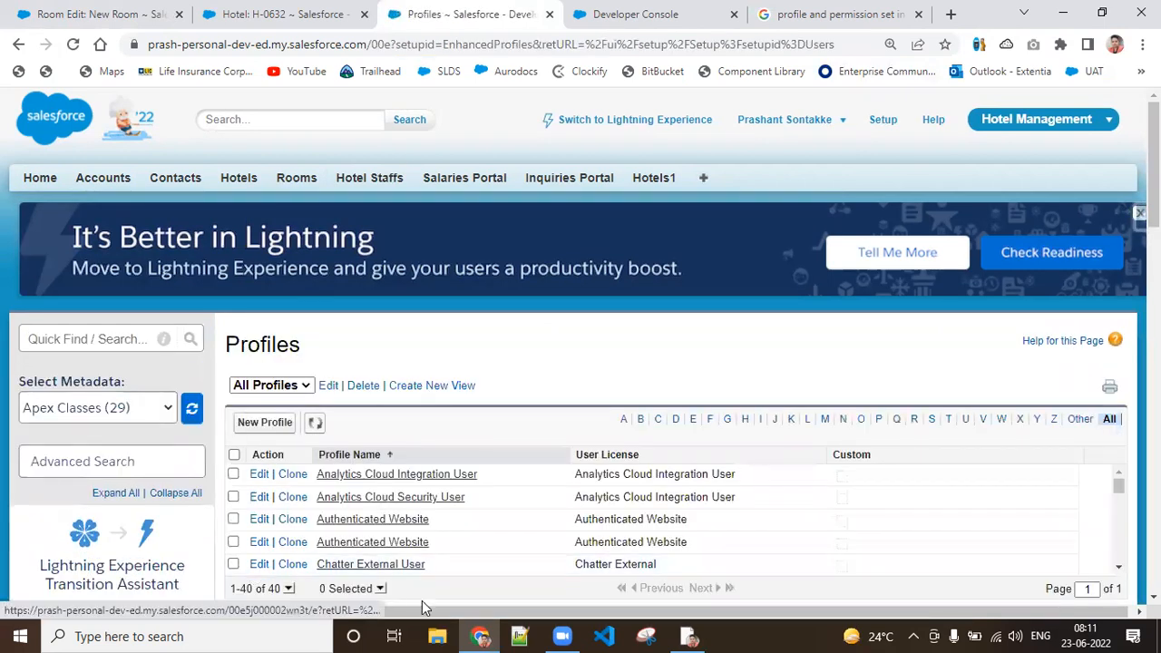
{"action": "left_click", "coordinate": [827, 422]}
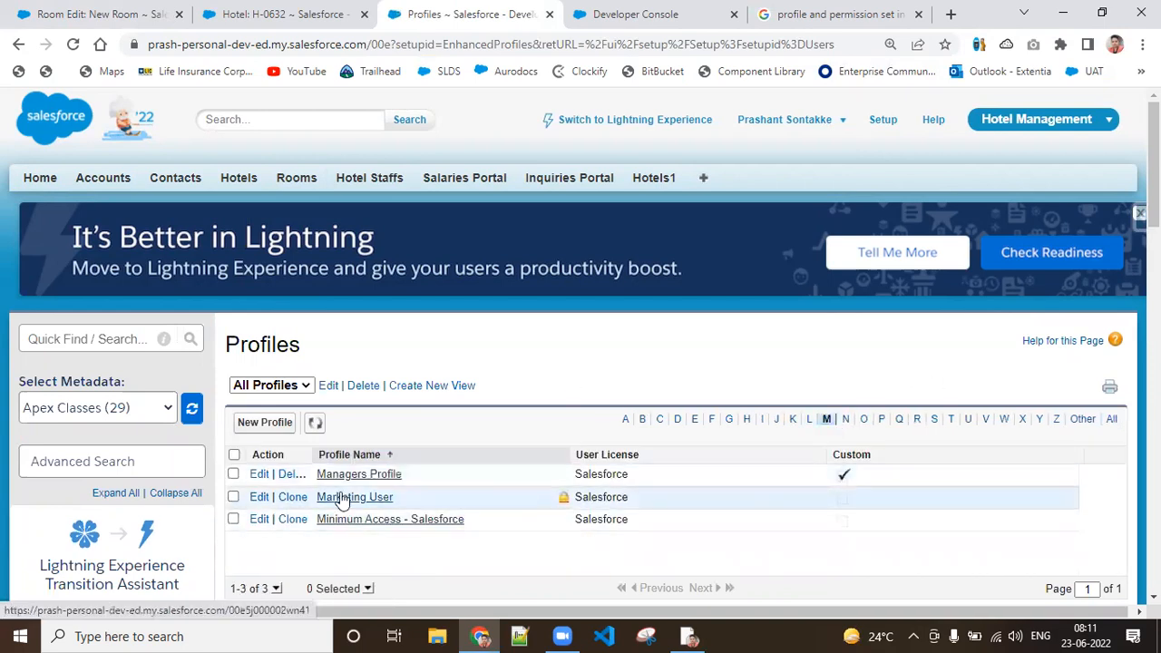
{"action": "left_click", "coordinate": [344, 480]}
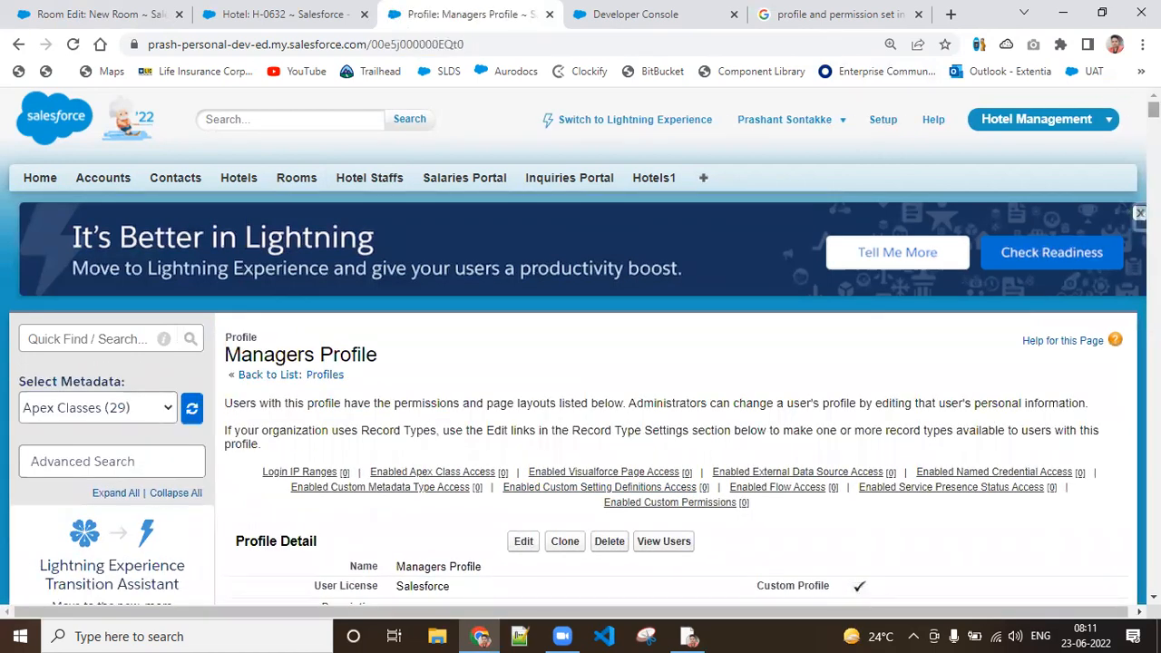
Tick Edit and Delete on Rooms in the Managers Profile and save it
{"action": "left_click", "coordinate": [524, 542]}
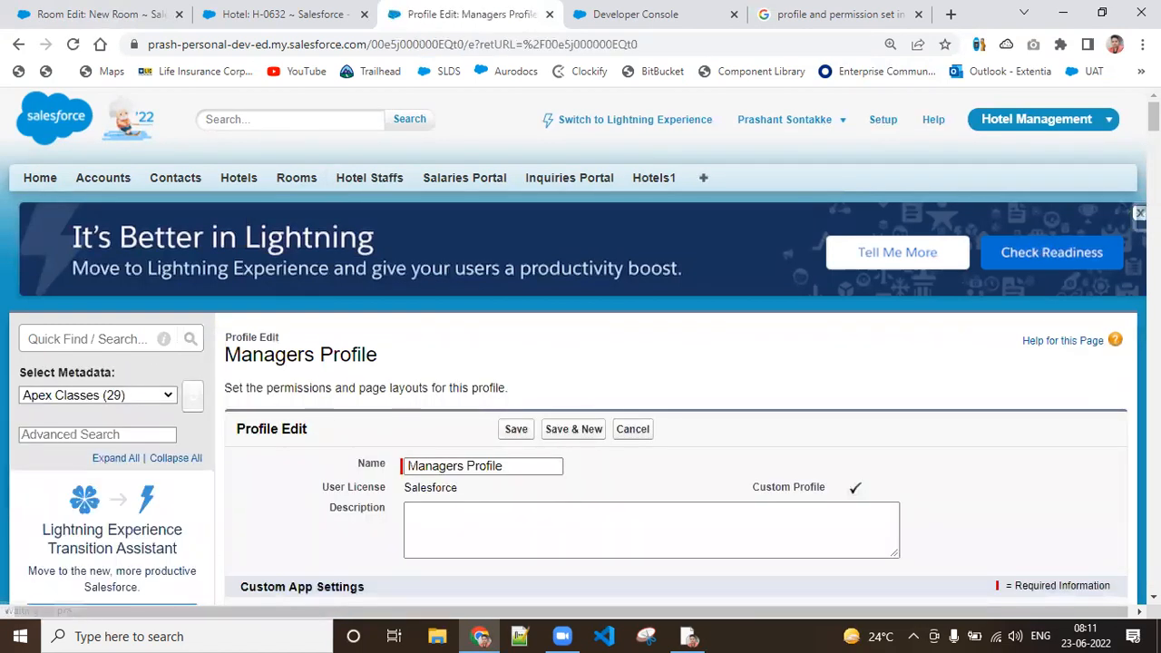
{"action": "scroll", "coordinate": [580, 344], "scroll_direction": "down", "scroll_amount": 20}
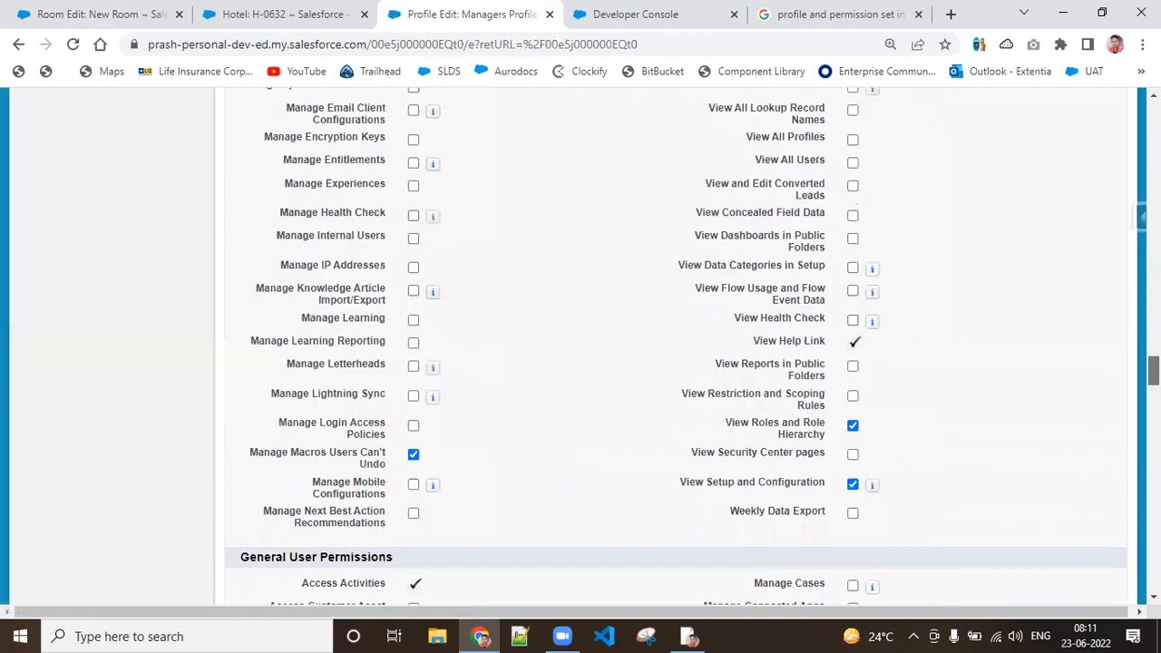
{"action": "scroll", "coordinate": [580, 345], "scroll_direction": "down", "scroll_amount": 20}
{"action": "scroll", "coordinate": [580, 344], "scroll_direction": "up", "scroll_amount": 9}
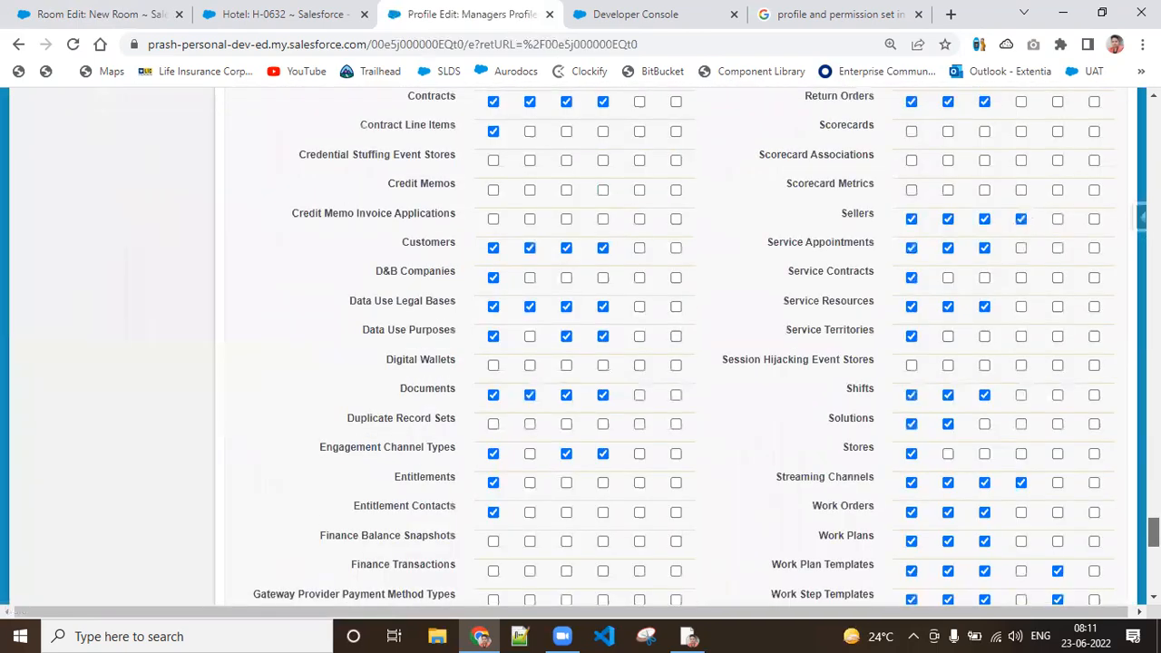
{"action": "scroll", "coordinate": [581, 344], "scroll_direction": "down", "scroll_amount": 4}
{"action": "scroll", "coordinate": [581, 344], "scroll_direction": "down", "scroll_amount": 1}
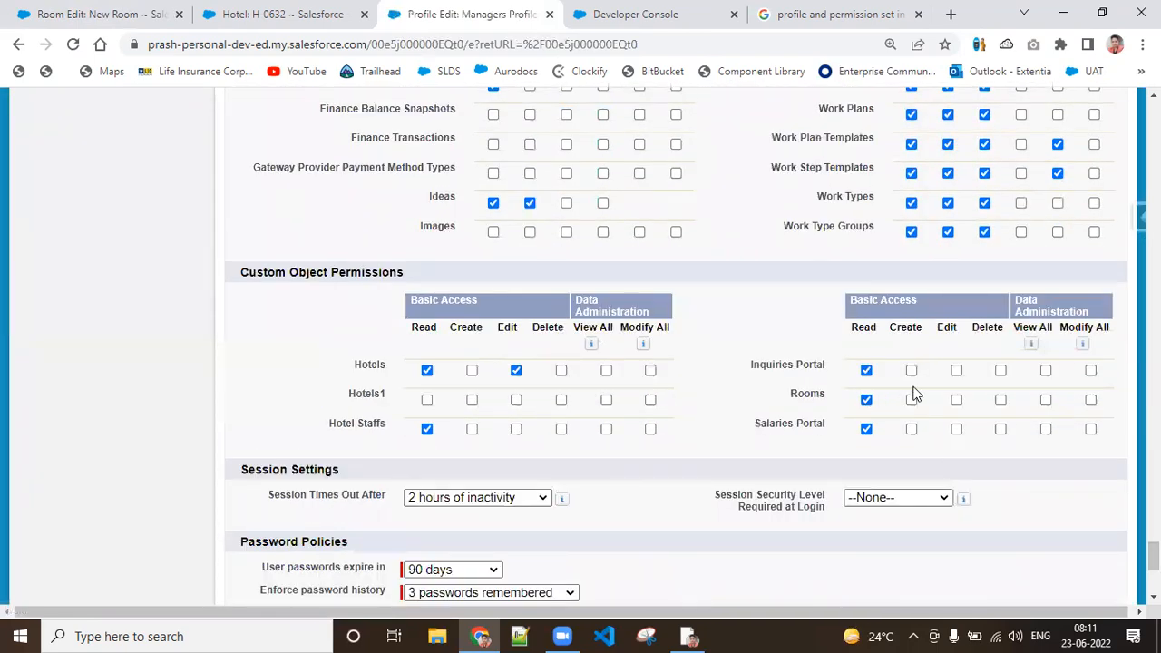
{"action": "left_click", "coordinate": [1000, 400]}
{"action": "left_click", "coordinate": [999, 399]}
{"action": "scroll", "coordinate": [580, 345], "scroll_direction": "down", "scroll_amount": 4}
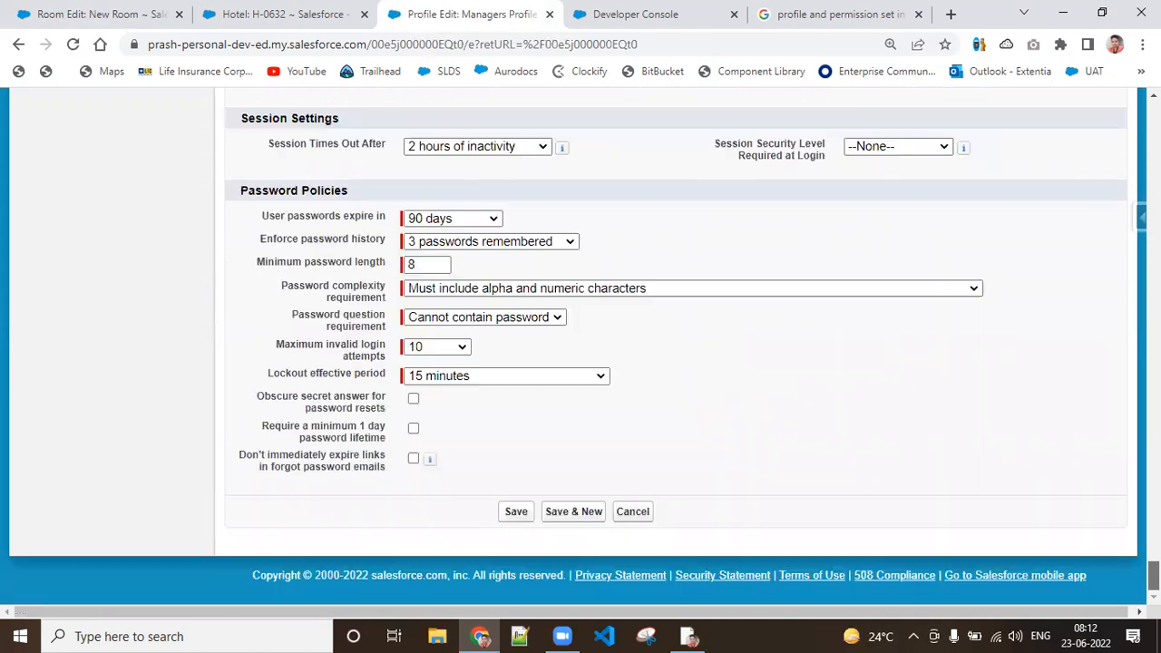
{"action": "left_click", "coordinate": [528, 517]}
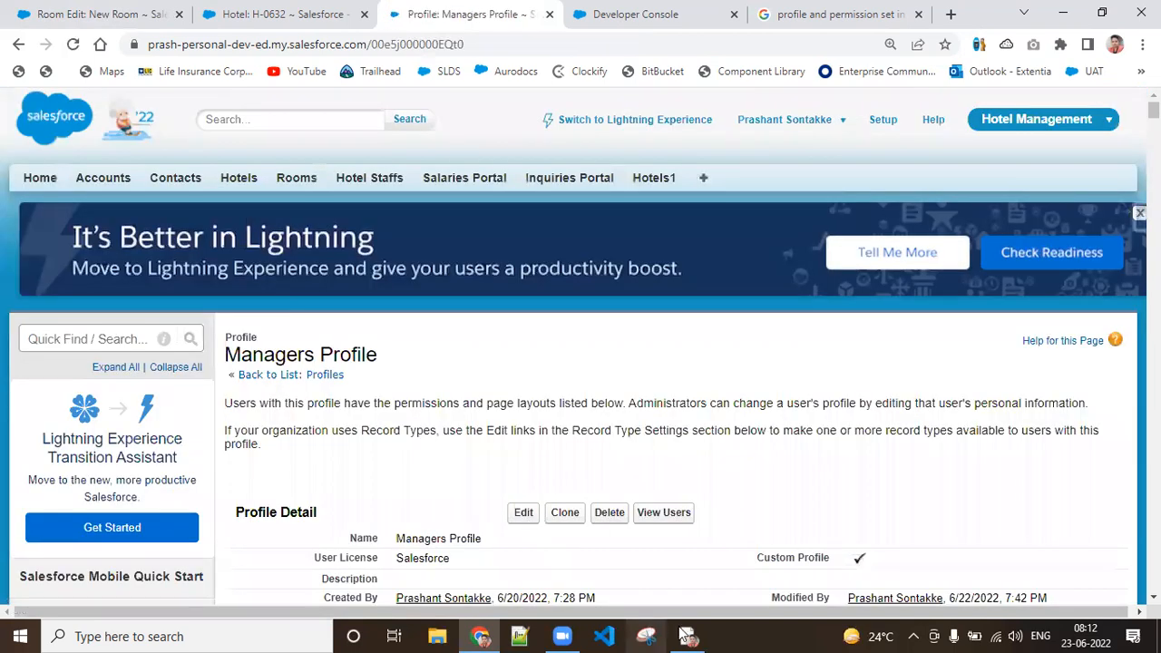
{"action": "left_click", "coordinate": [689, 637]}
As the manager, reload, list all Hotels, then go to the Rooms home
{"action": "left_click", "coordinate": [76, 47]}
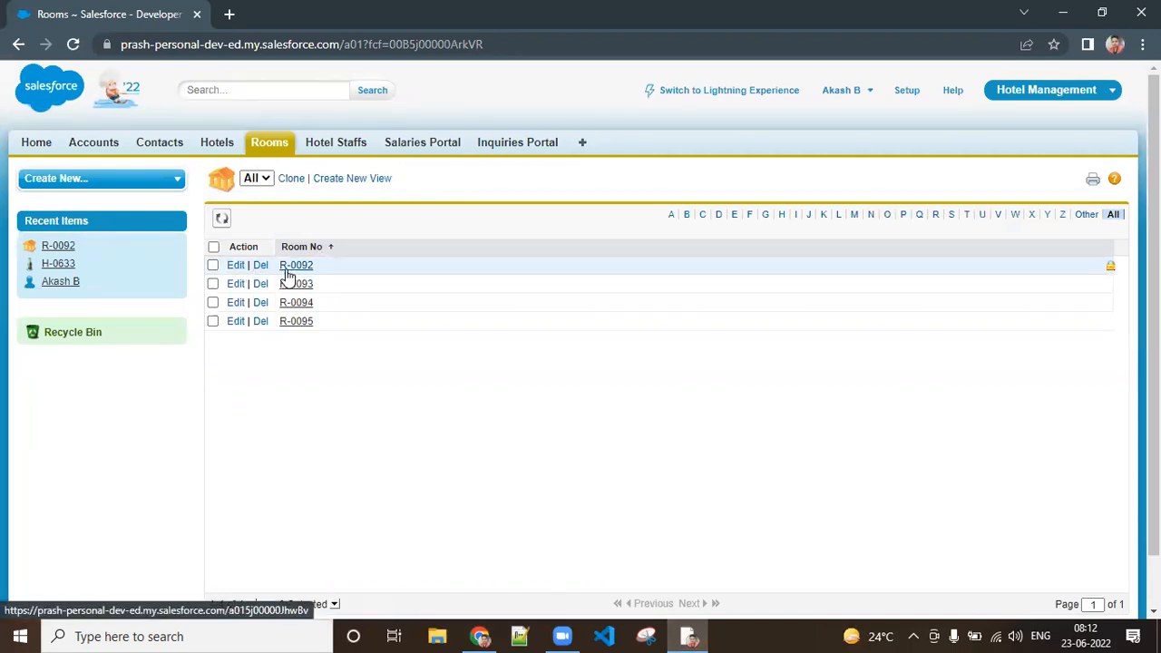
{"action": "left_click", "coordinate": [214, 147]}
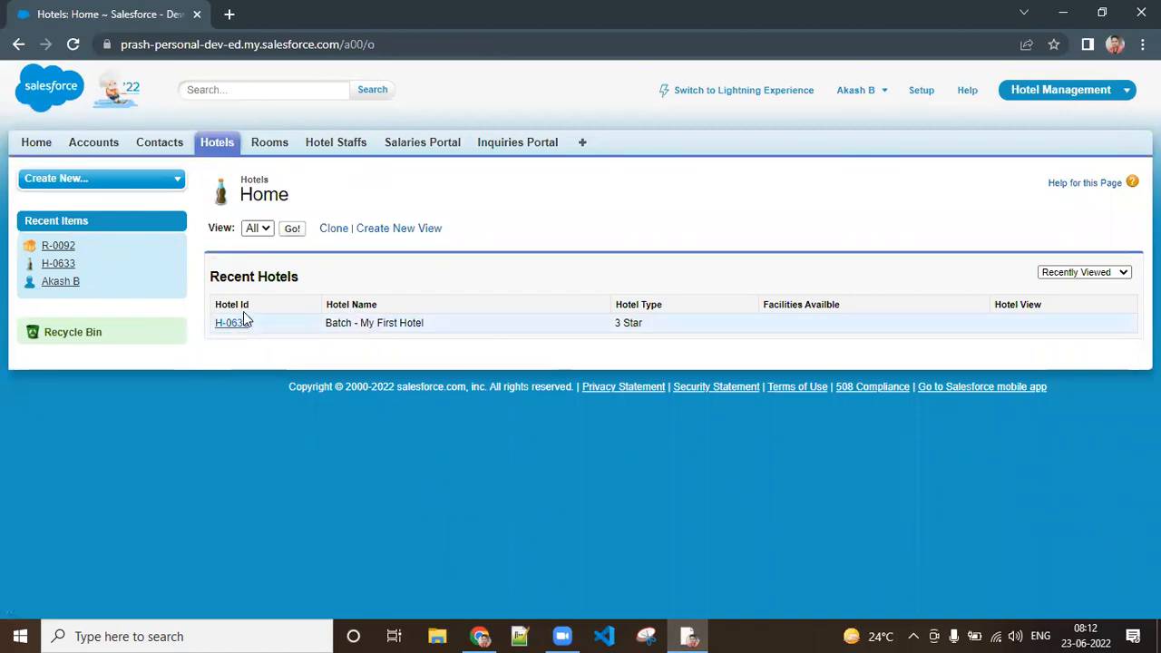
{"action": "left_click", "coordinate": [292, 228]}
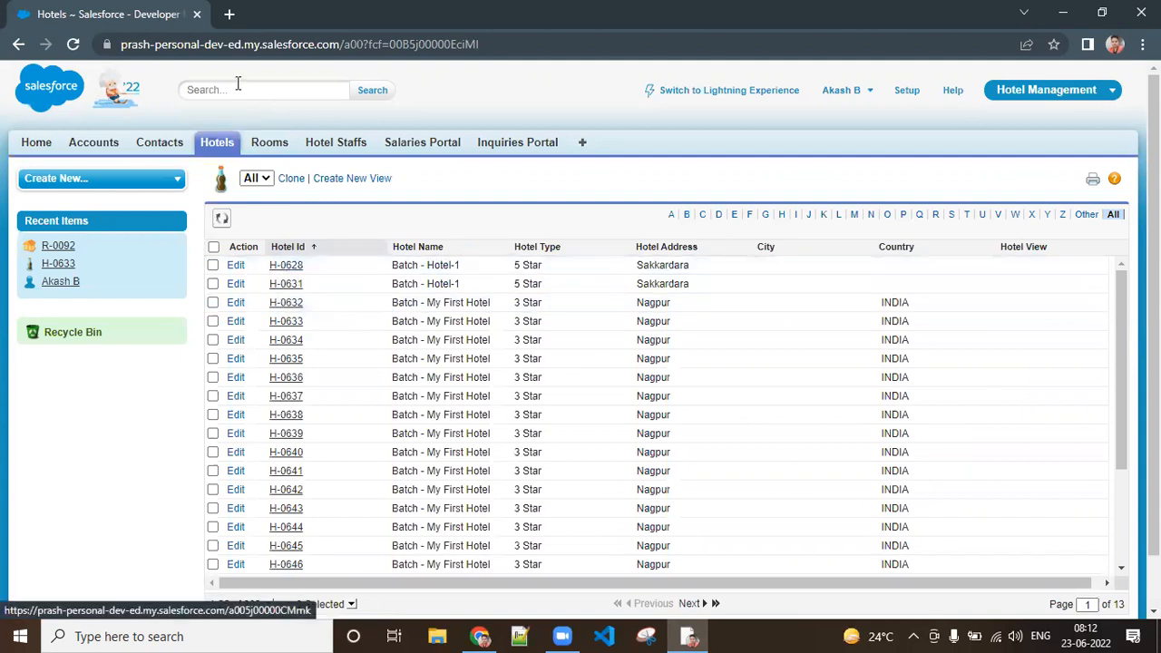
{"action": "left_click", "coordinate": [279, 146]}
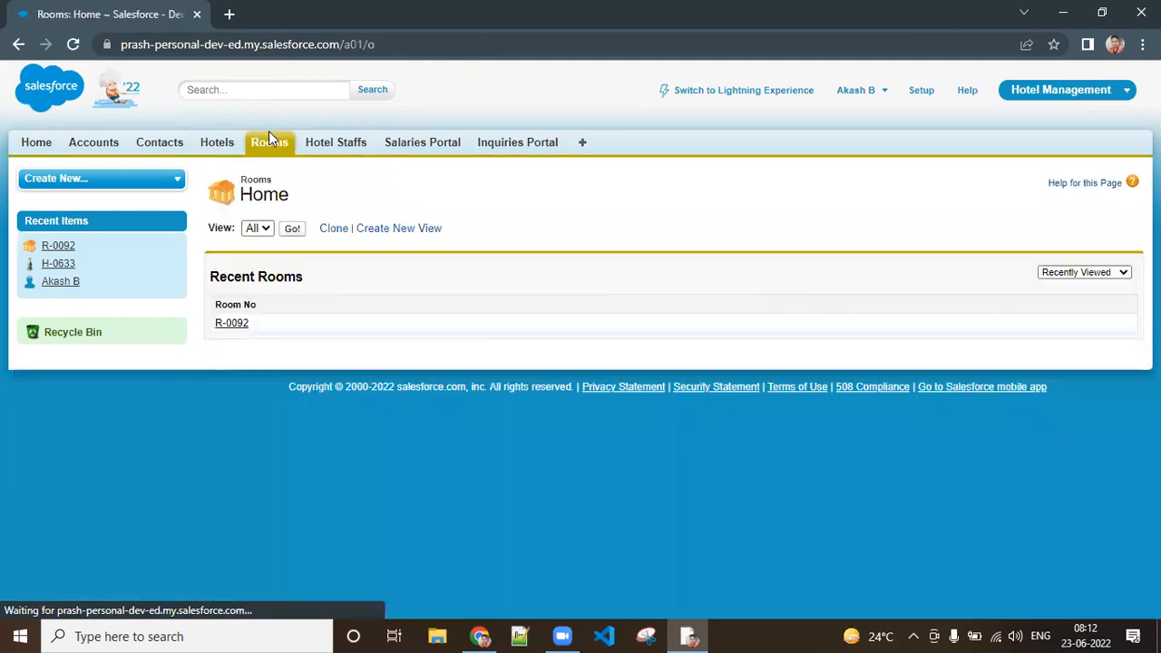
{"action": "left_click_drag", "start_coordinate": [269, 130], "coordinate": [268, 136]}
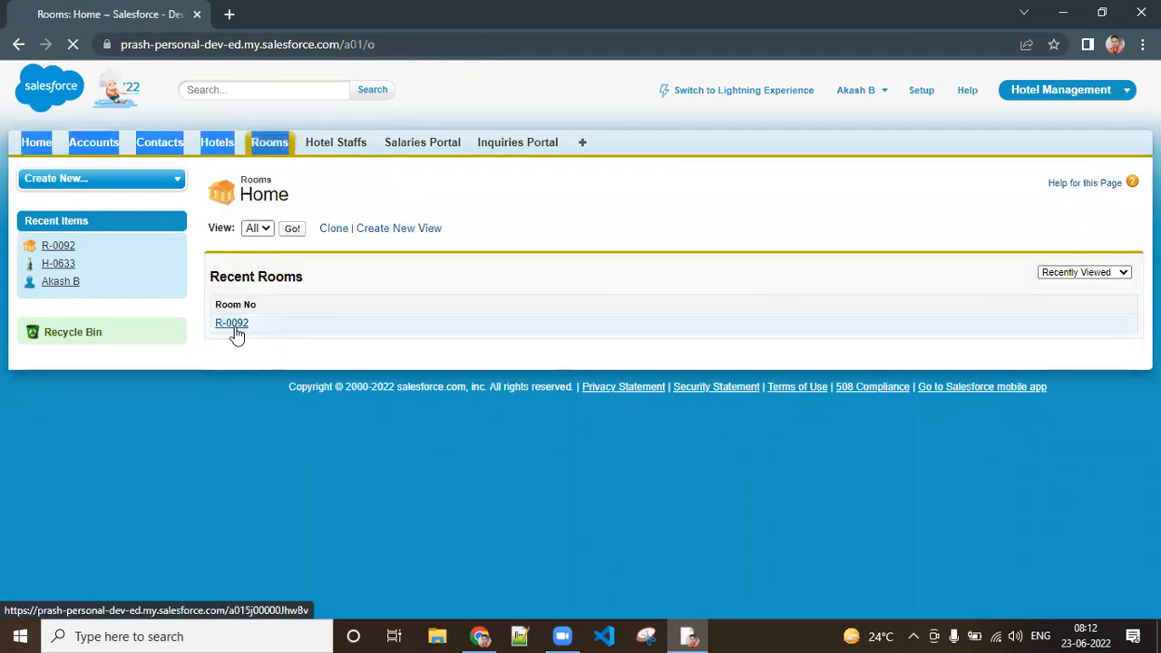
Try deleting room R-0092, get Insufficient Privileges, and list all rooms again
{"action": "left_click", "coordinate": [234, 326]}
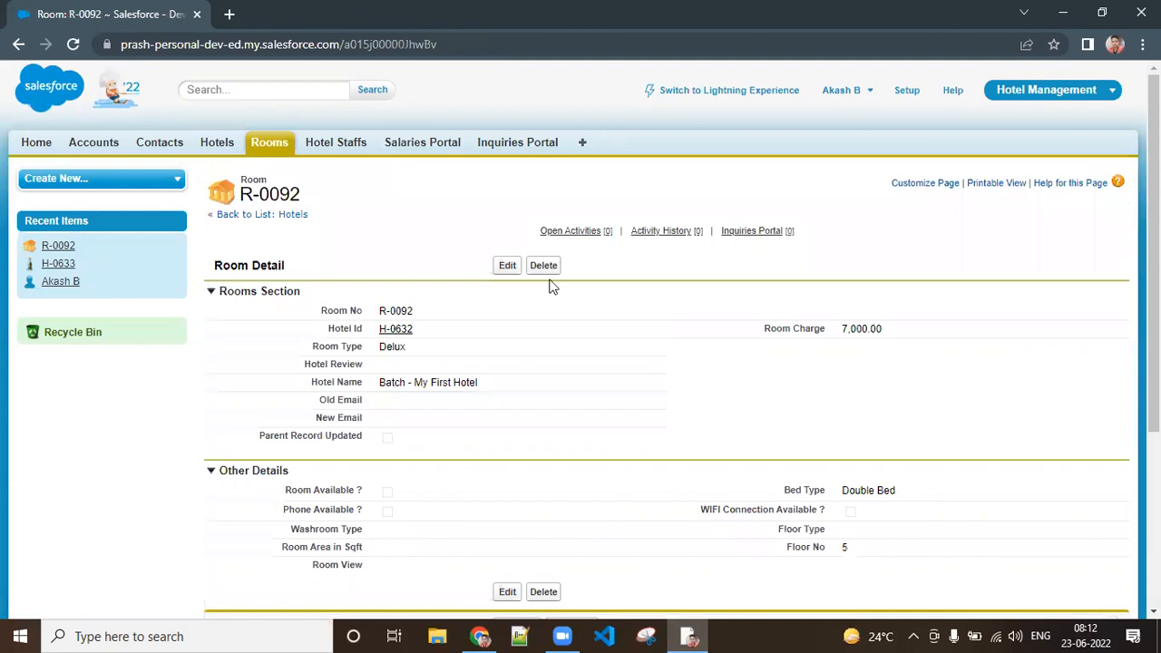
{"action": "left_click", "coordinate": [544, 266]}
{"action": "left_click", "coordinate": [661, 142]}
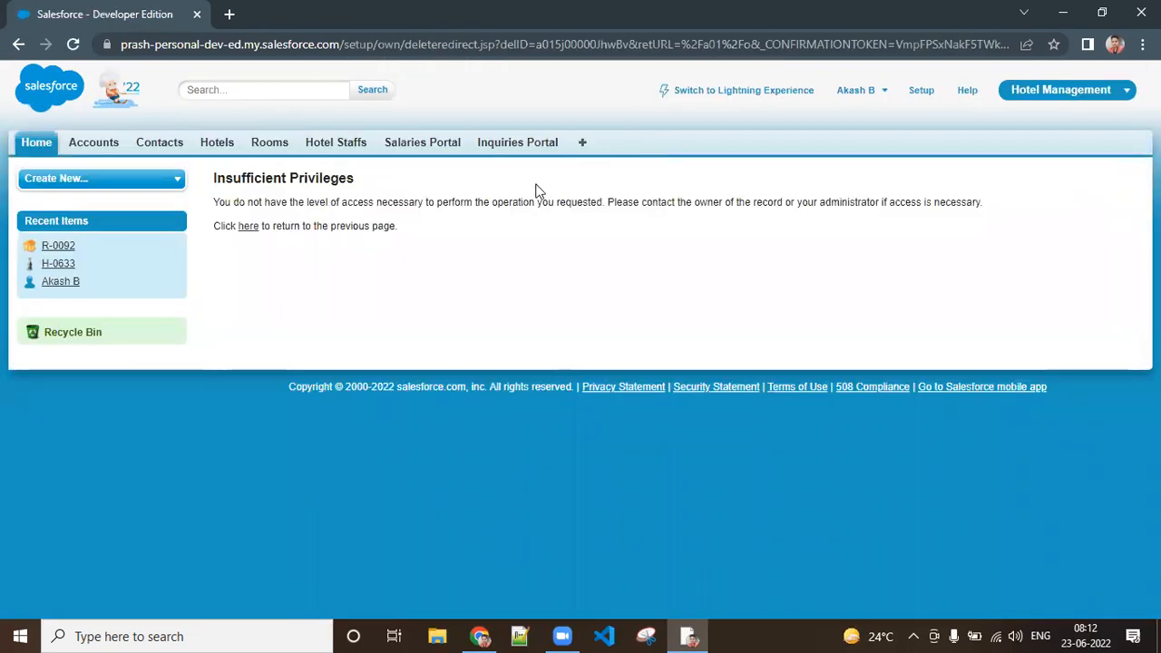
{"action": "double_click", "coordinate": [248, 229]}
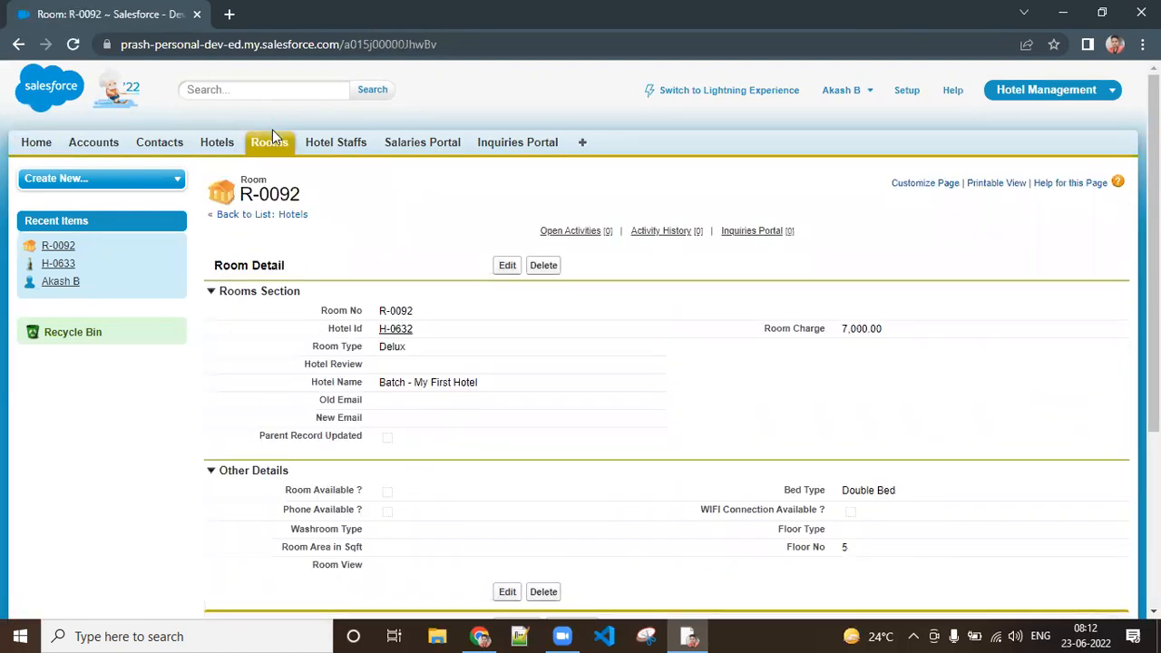
{"action": "left_click", "coordinate": [272, 142]}
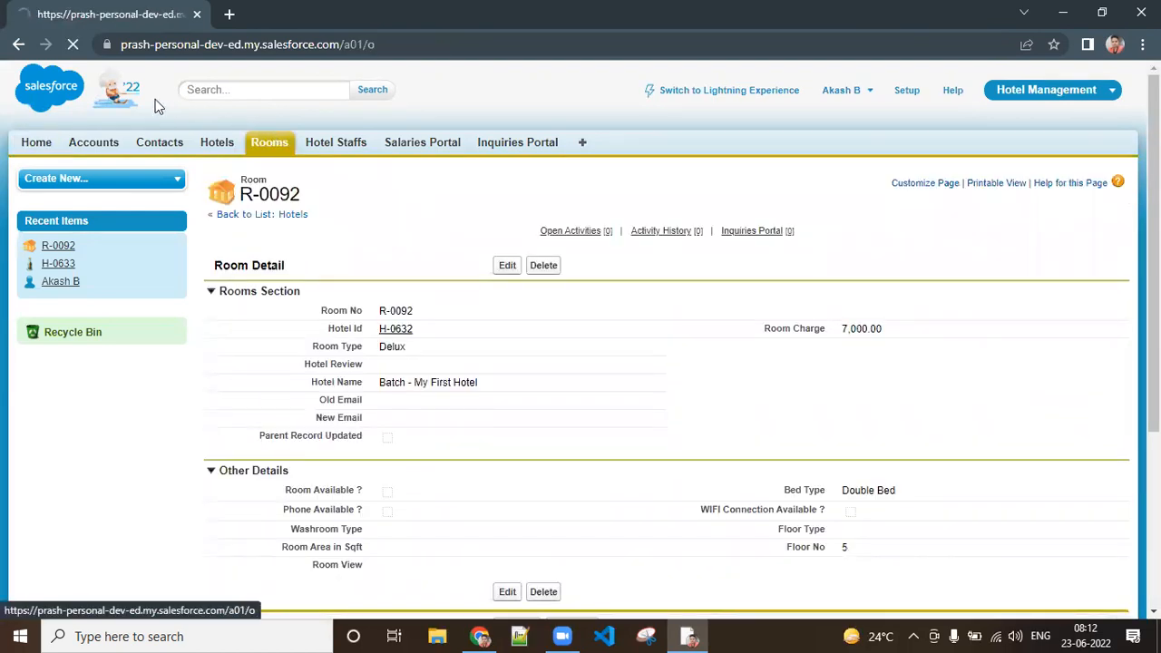
{"action": "left_click", "coordinate": [277, 156]}
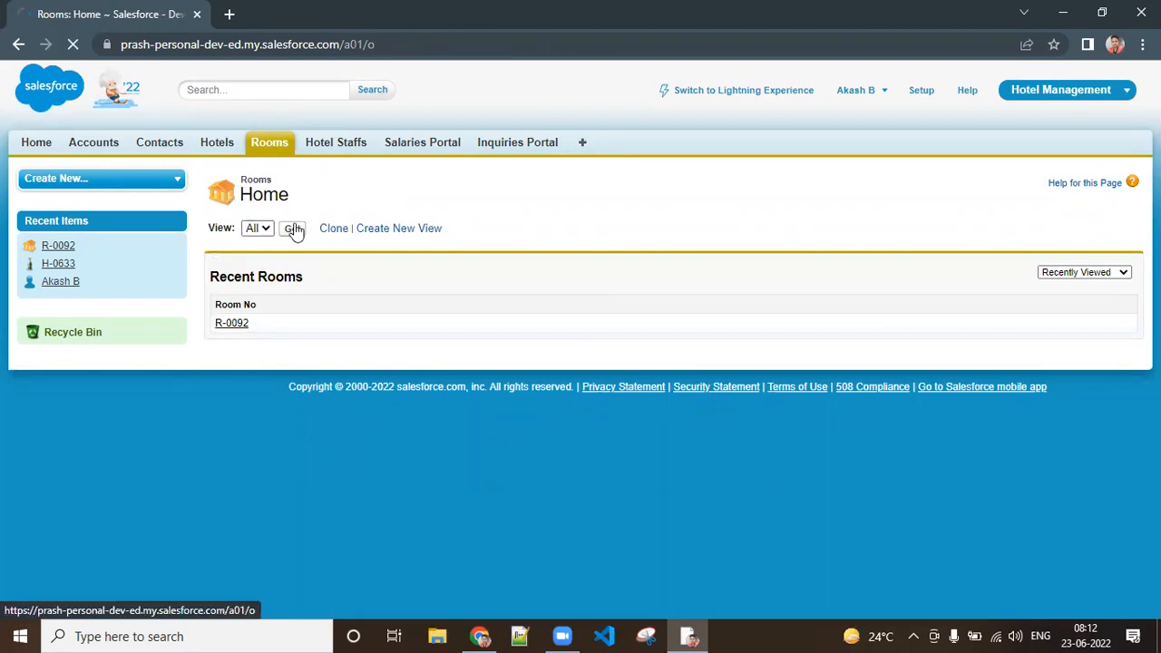
{"action": "left_click", "coordinate": [293, 232]}
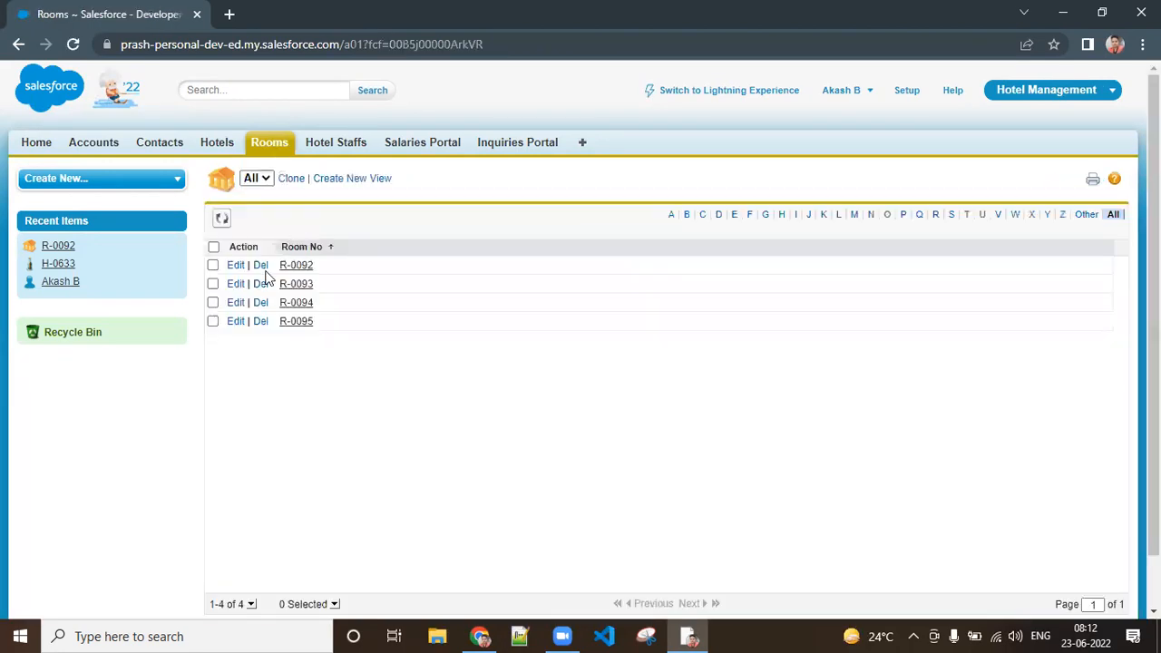
Try deleting room R-0095, hit Insufficient Privileges, then return to the admin's Managers Profile window
{"action": "left_click", "coordinate": [213, 321]}
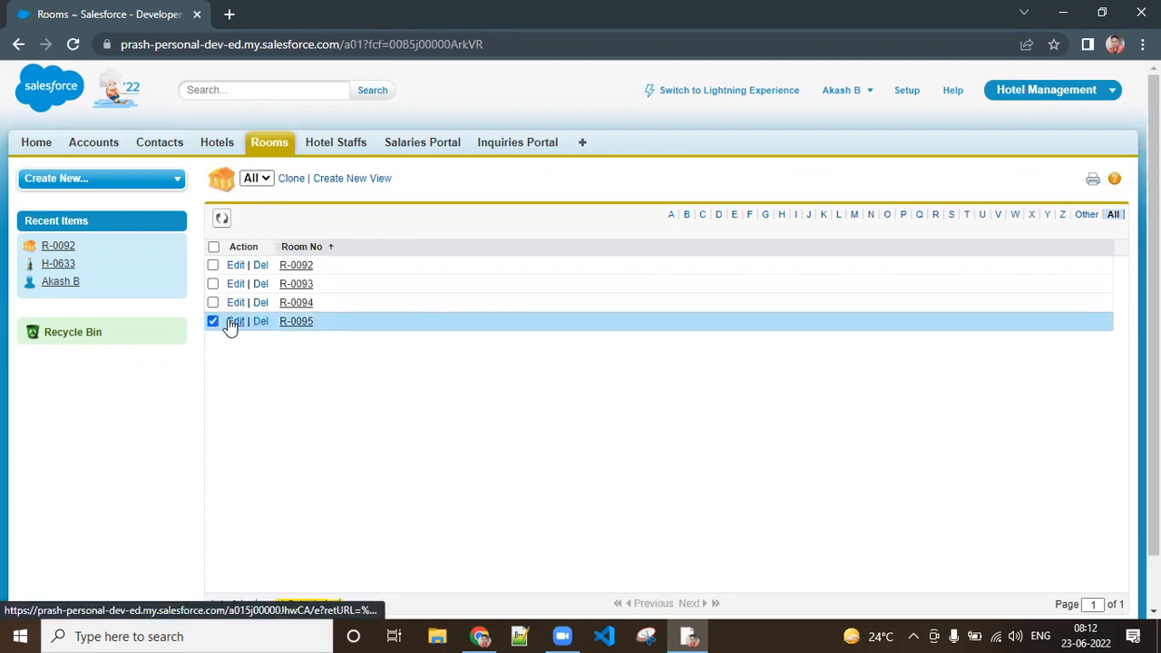
{"action": "left_click", "coordinate": [297, 322]}
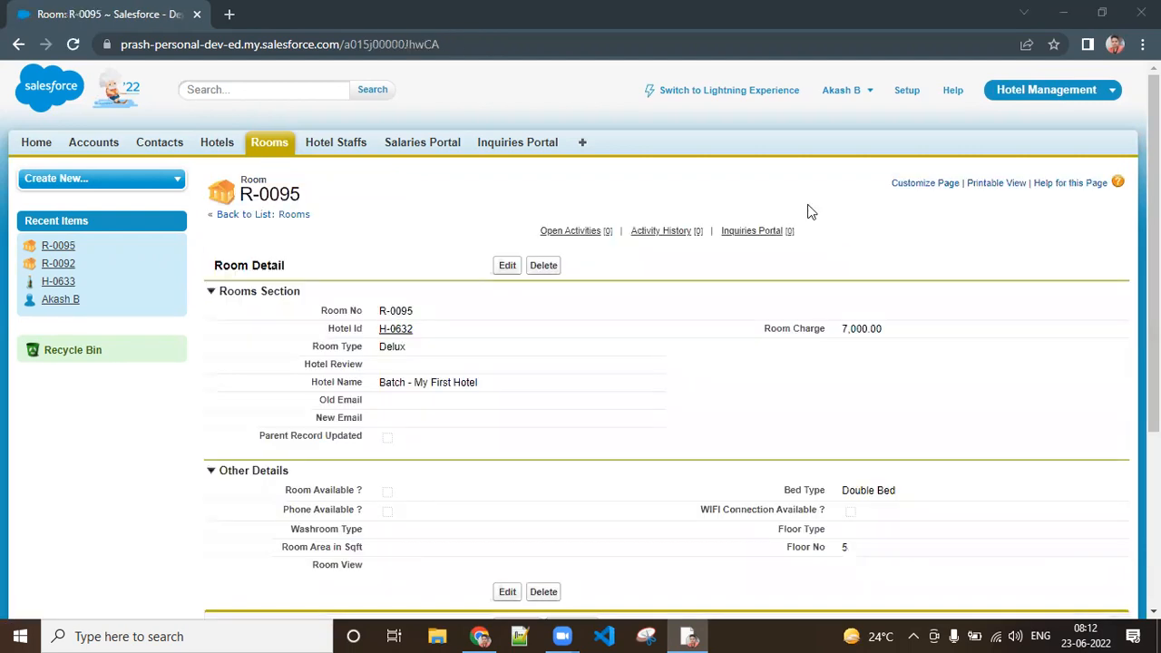
{"action": "mouse_move", "coordinate": [571, 230]}
{"action": "left_click", "coordinate": [544, 265]}
{"action": "left_click", "coordinate": [679, 140]}
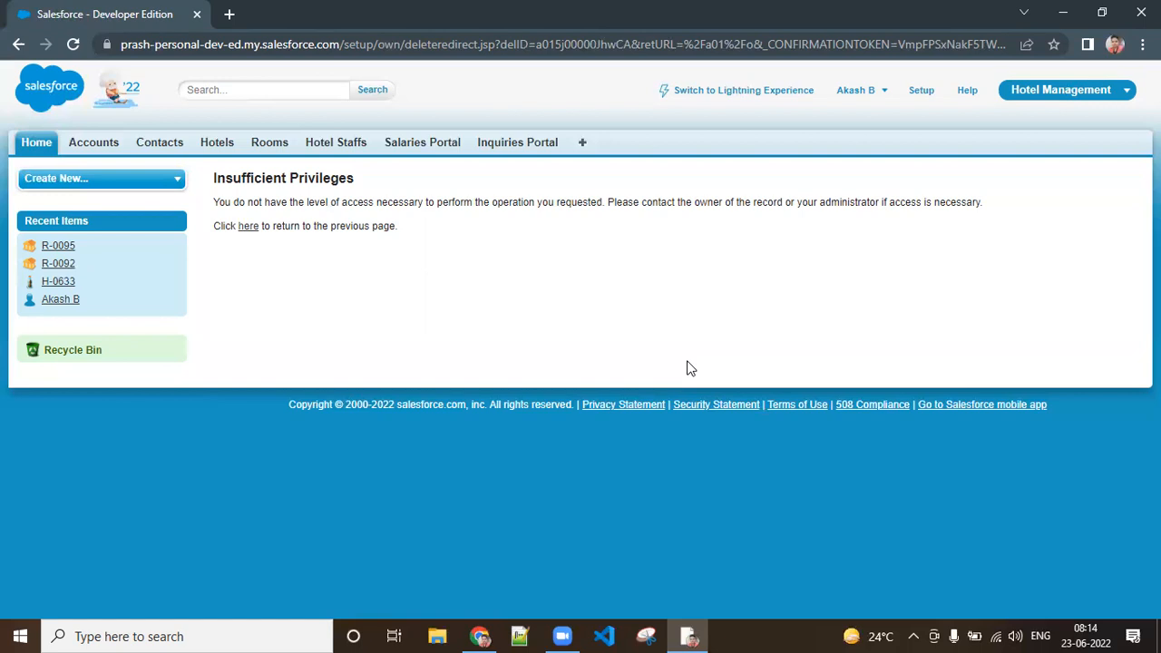
{"action": "left_click", "coordinate": [482, 634]}
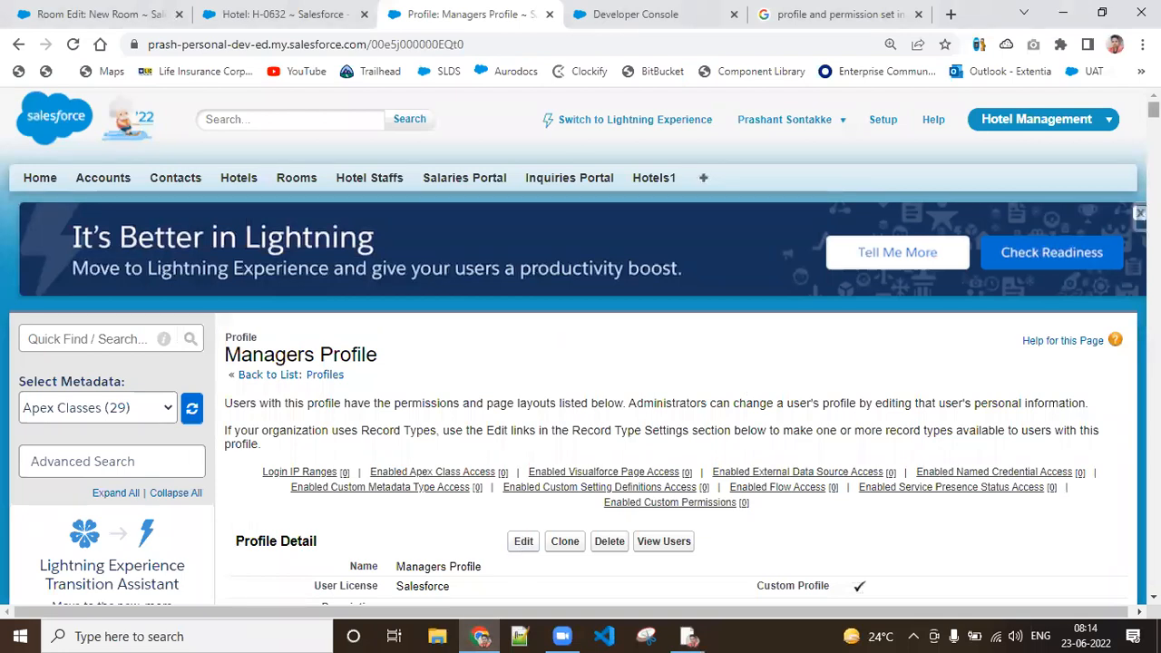
{"action": "left_click", "coordinate": [560, 635]}
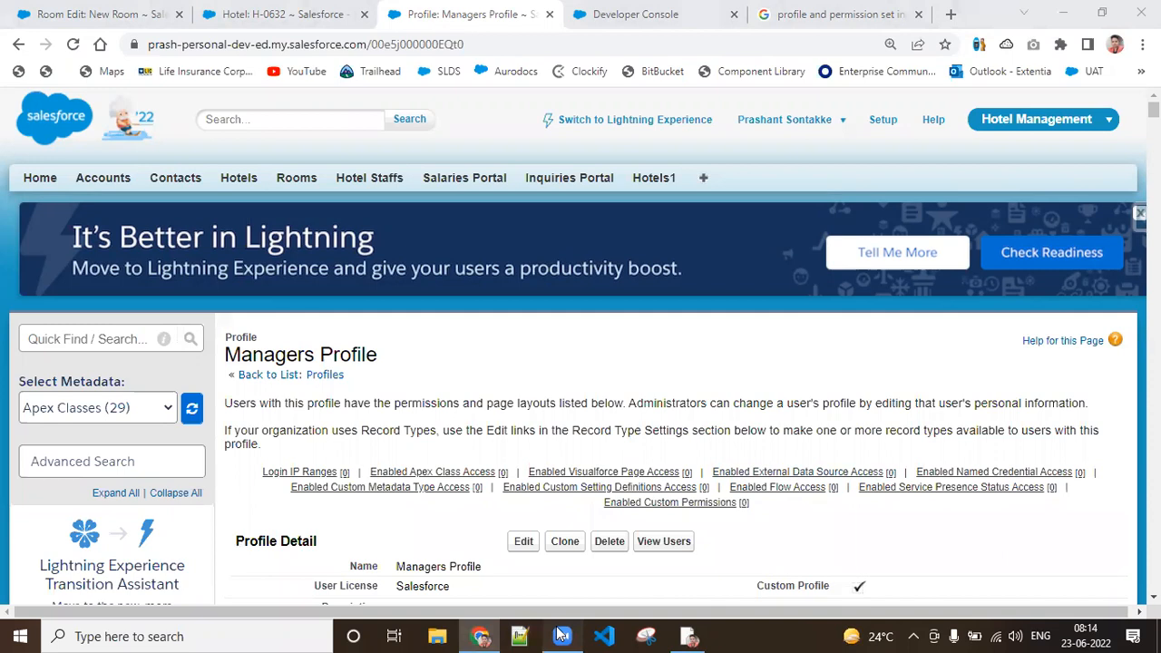